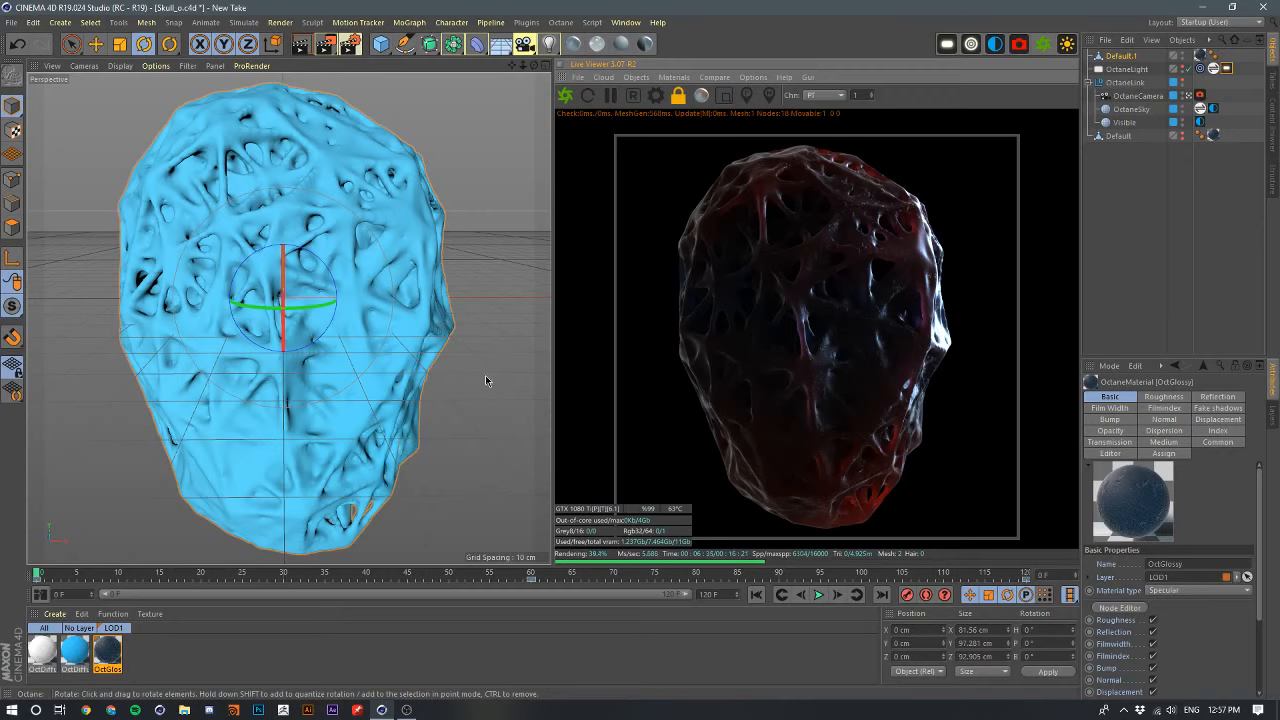
# - Open the OctGlossy material in the Octane Node Editor and select its output material node
pyautogui.click(477, 423)
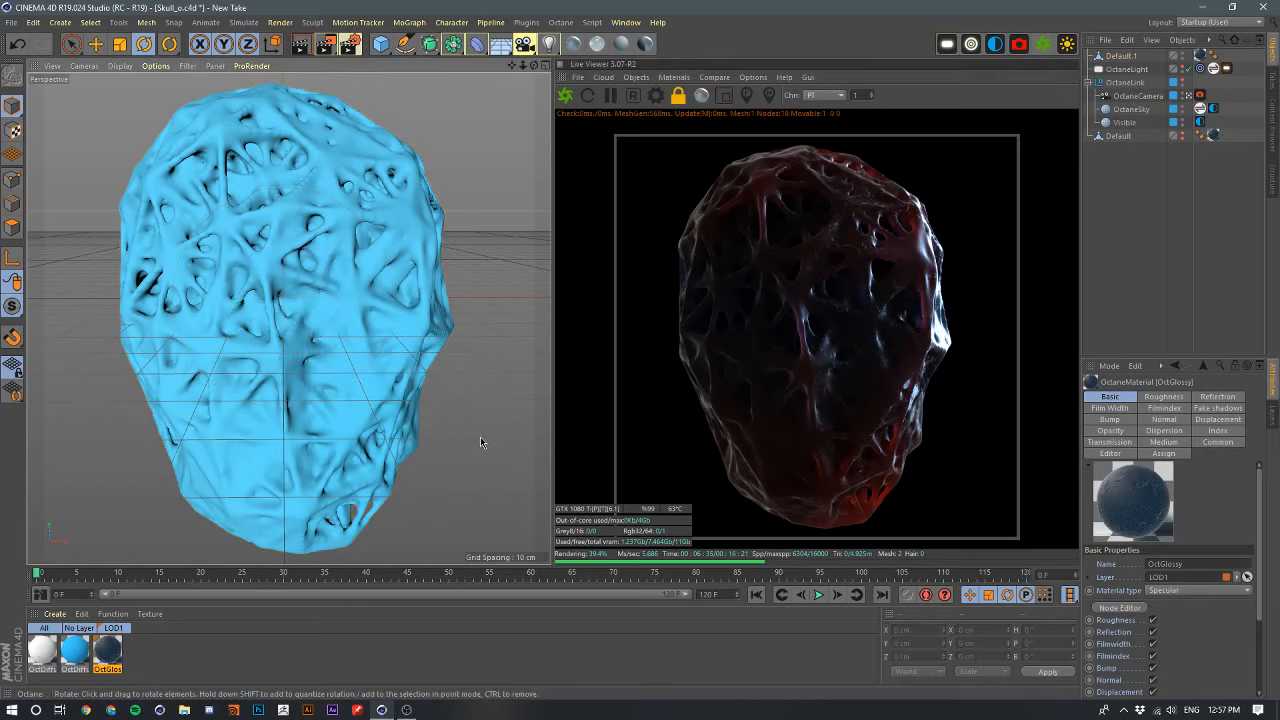
pyautogui.click(104, 654)
pyautogui.click(40, 595)
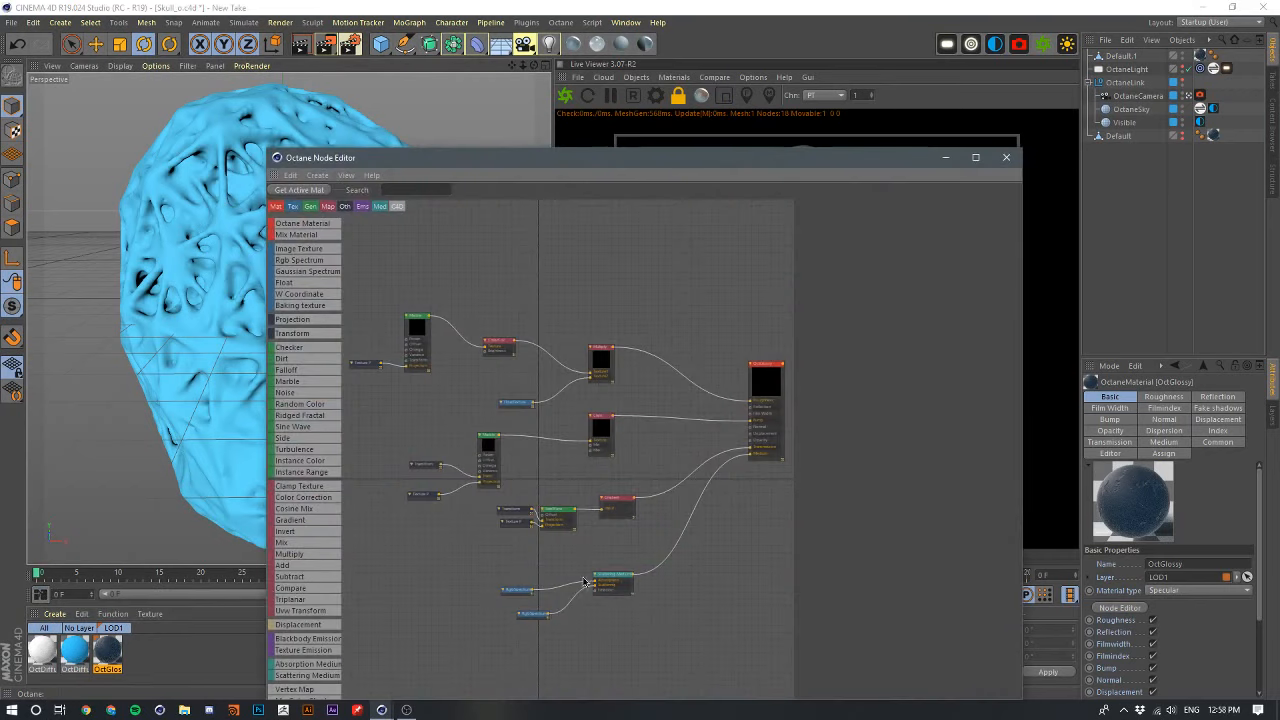
pyautogui.moveTo(660, 603); pyautogui.dragTo(640, 582, button='middle')
pyautogui.moveTo(633, 336); pyautogui.dragTo(632, 362, button='middle')
pyautogui.click(758, 368)
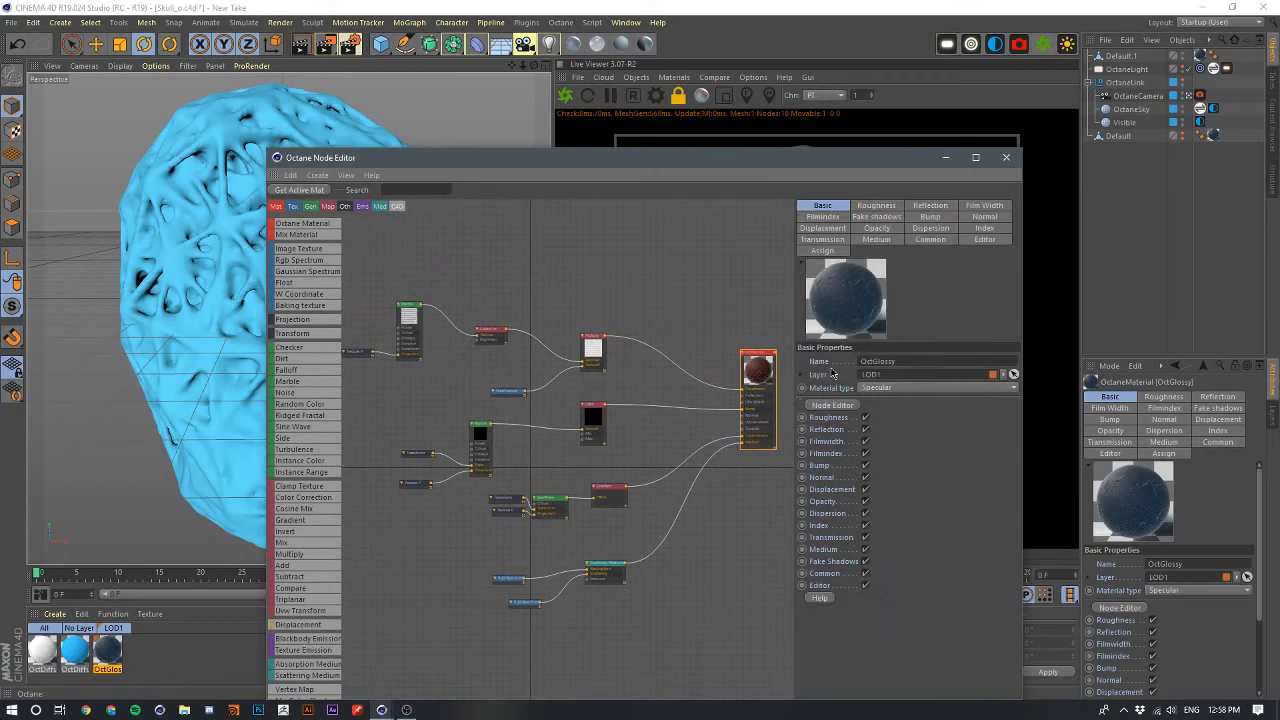
# - Check the OctGlossy material's transmission, basic and roughness settings in the node editor
pyautogui.moveTo(665, 336); pyautogui.dragTo(654, 320, button='middle')
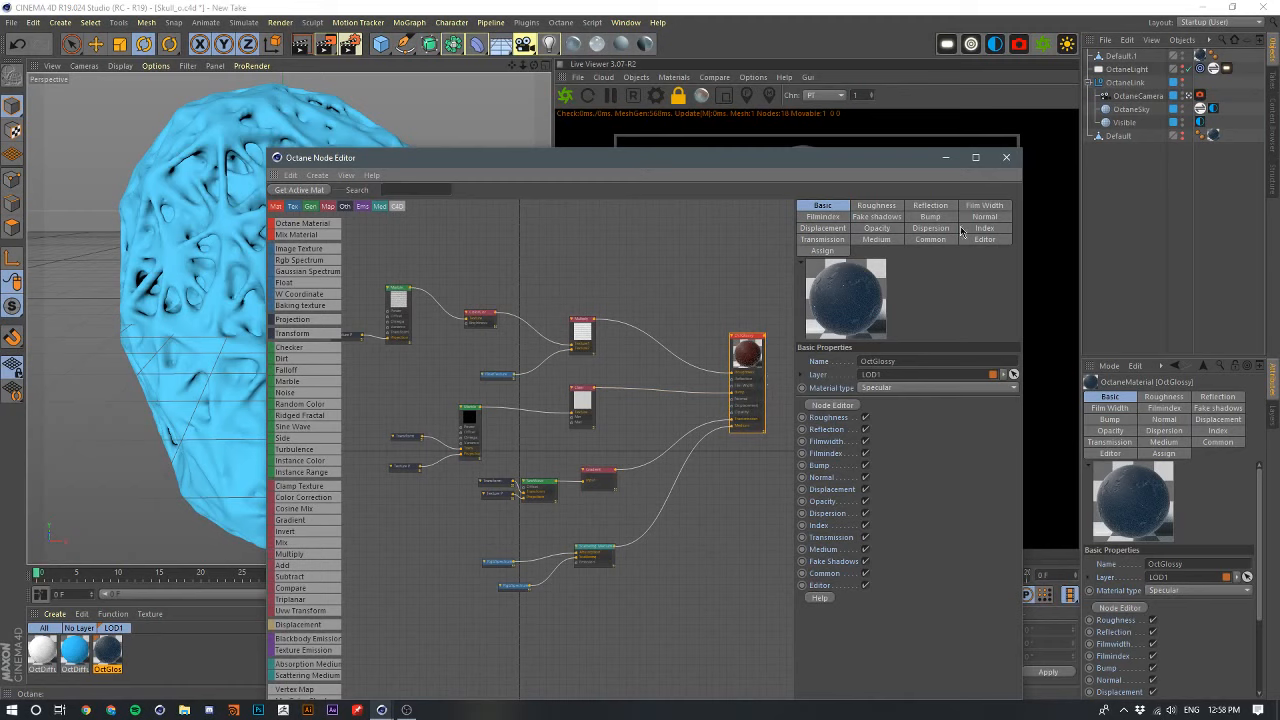
pyautogui.click(822, 240)
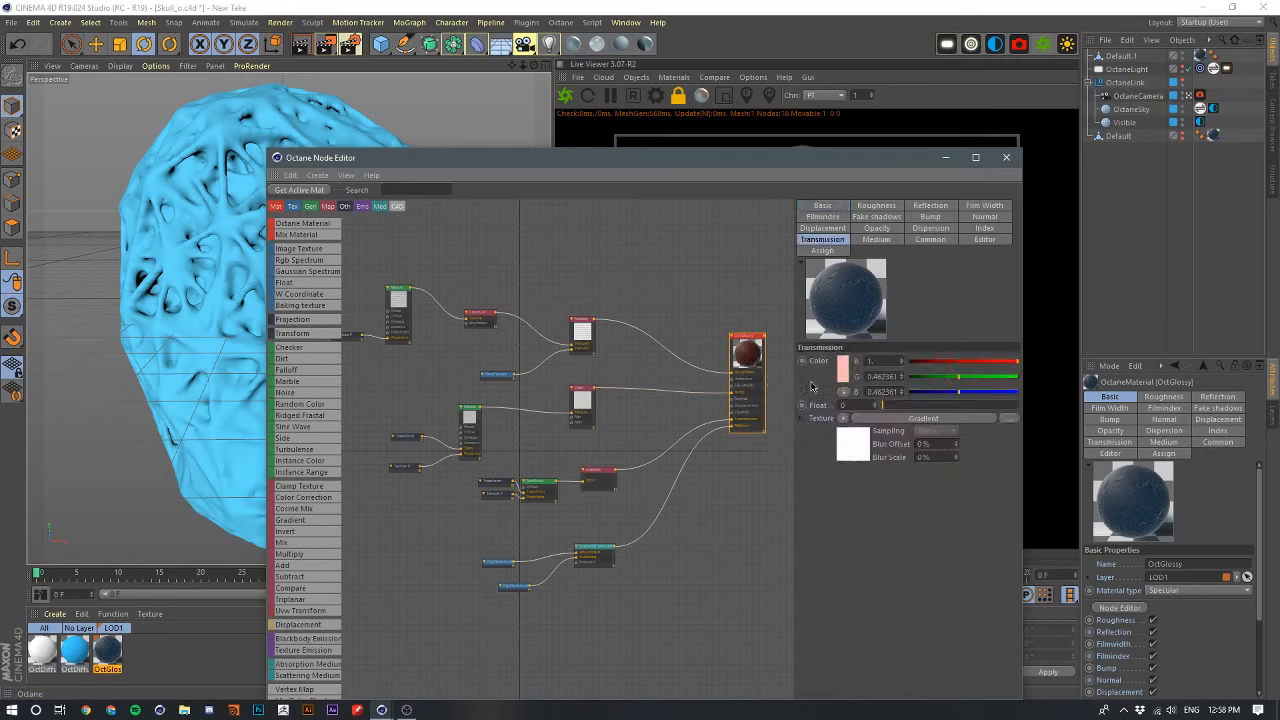
pyautogui.click(823, 205)
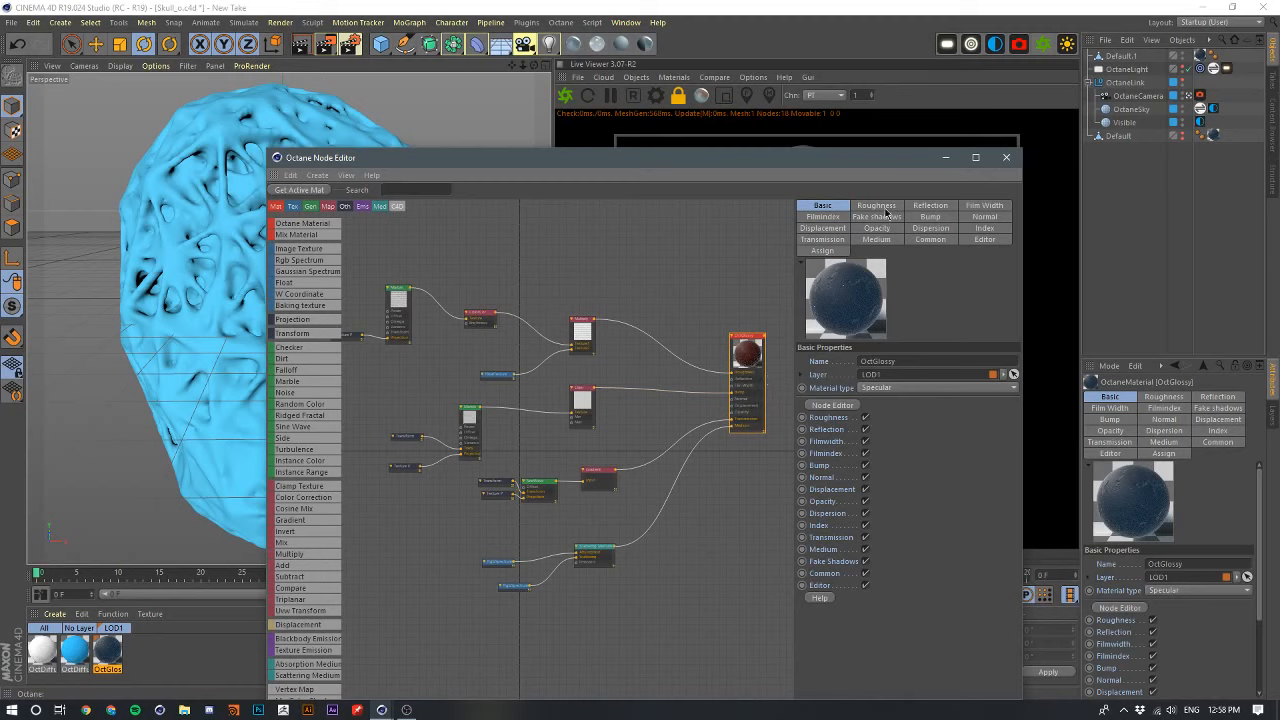
pyautogui.click(876, 206)
pyautogui.moveTo(702, 163); pyautogui.dragTo(604, 104)
pyautogui.moveTo(670, 318); pyautogui.dragTo(626, 316, button='middle')
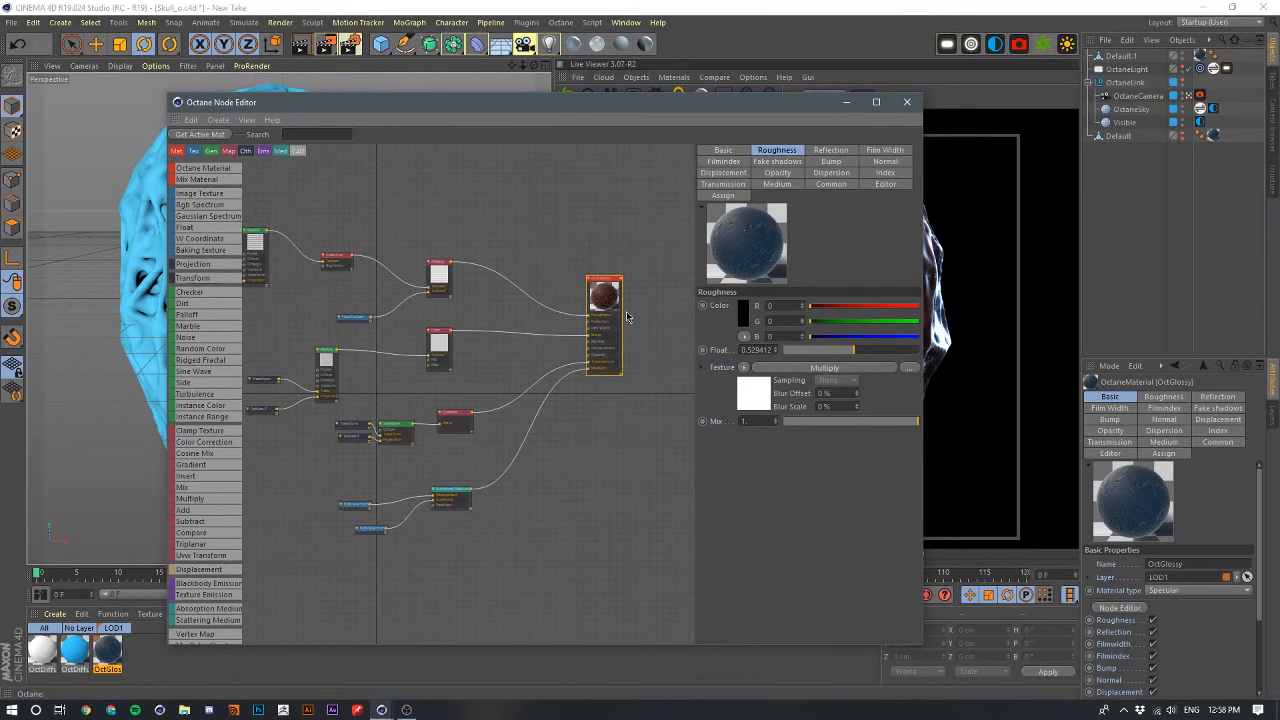
# - Examine the Multiply and upper Marble nodes that feed the glossy material's roughness
pyautogui.moveTo(517, 209); pyautogui.dragTo(568, 296, button='middle')
pyautogui.moveTo(446, 321); pyautogui.dragTo(445, 328)
pyautogui.moveTo(565, 302); pyautogui.dragTo(636, 343, button='middle')
pyautogui.moveTo(514, 300); pyautogui.dragTo(614, 303, button='middle')
pyautogui.scroll(3, 457, 306)
pyautogui.moveTo(492, 321); pyautogui.dragTo(464, 283, button='middle')
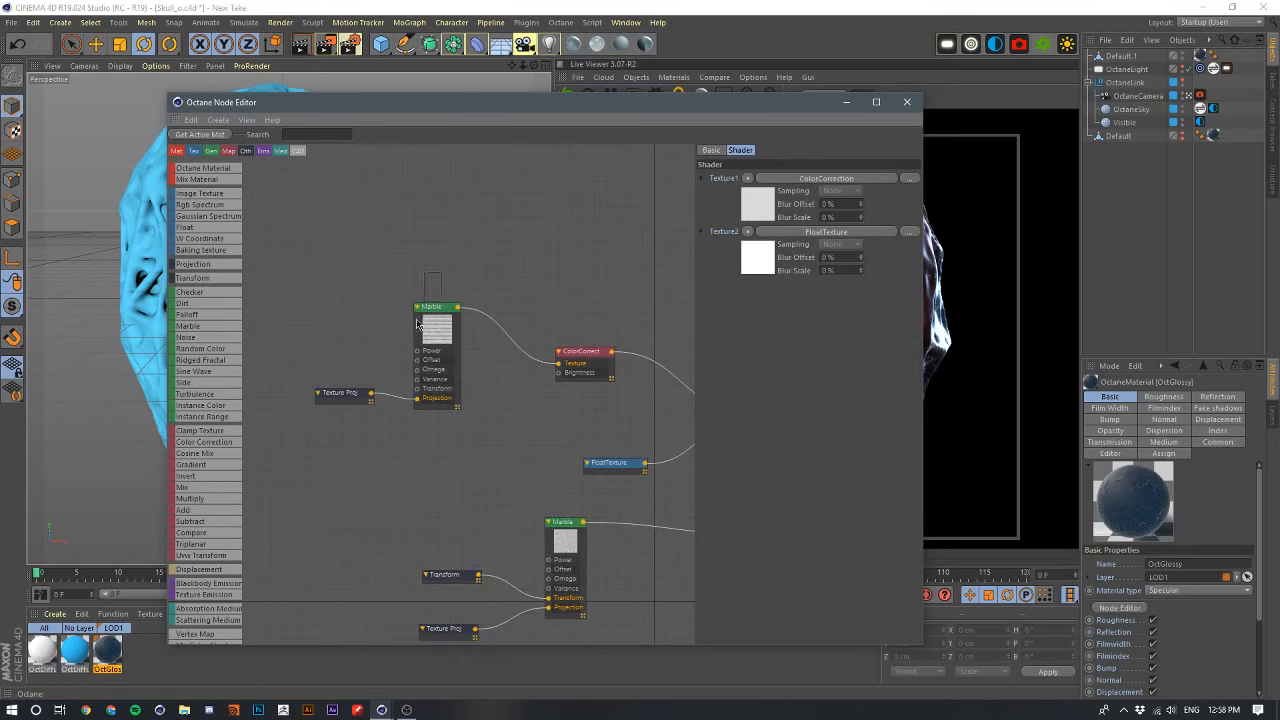
pyautogui.click(438, 309)
pyautogui.moveTo(550, 435); pyautogui.dragTo(274, 308, button='middle')
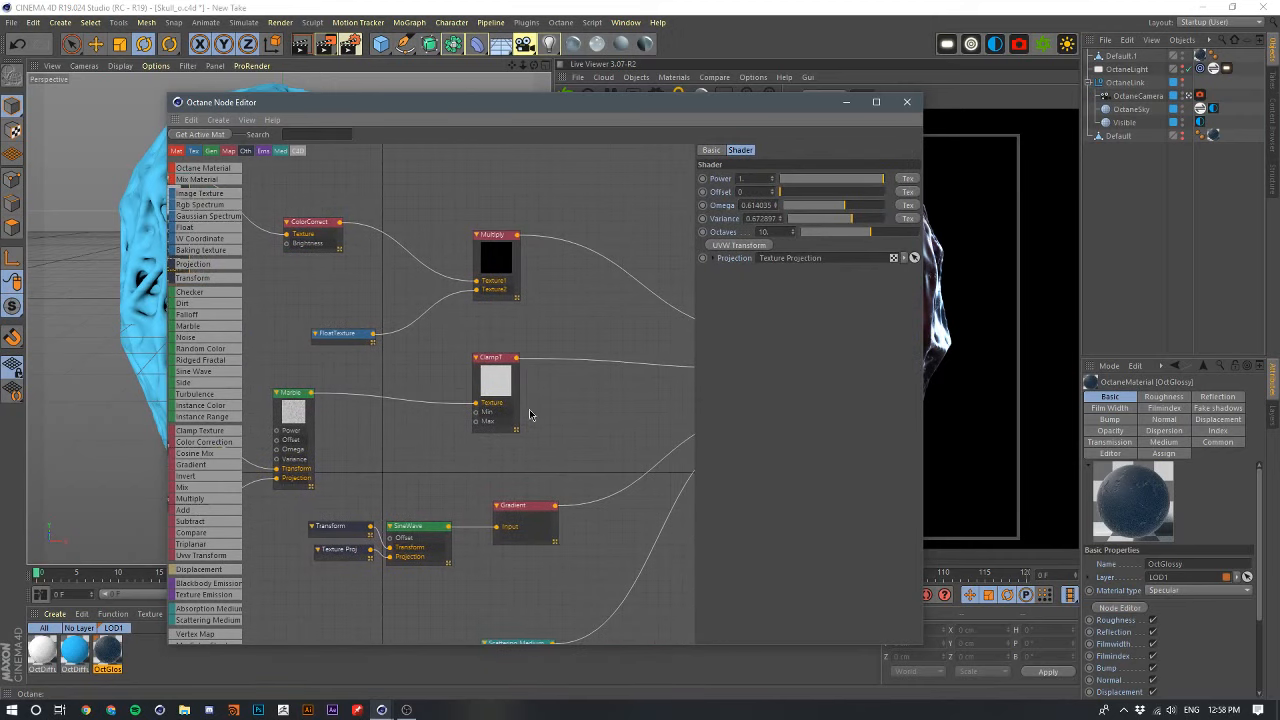
pyautogui.moveTo(528, 408); pyautogui.dragTo(323, 478, button='middle')
pyautogui.moveTo(436, 461); pyautogui.dragTo(712, 502, button='middle')
pyautogui.moveTo(386, 294); pyautogui.dragTo(537, 279, button='middle')
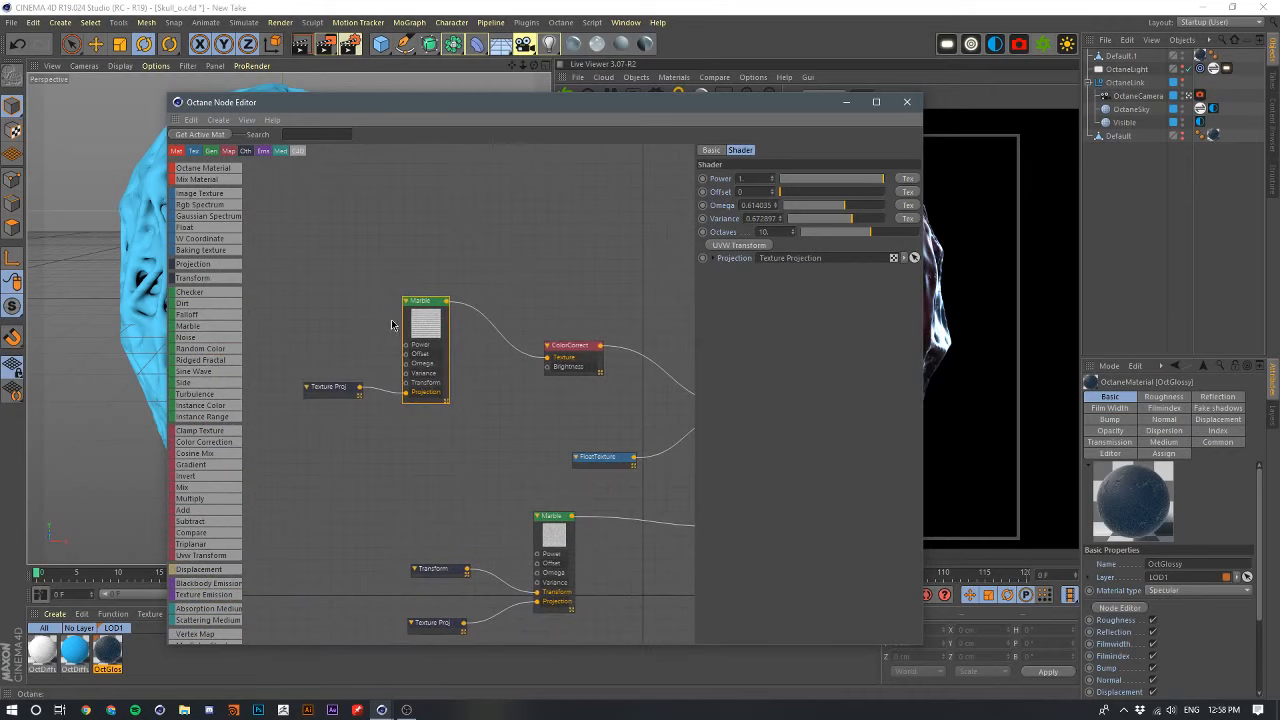
# - Review the upper Marble and Texture Projection nodes with the node editor moved off the live render
pyautogui.moveTo(385, 345); pyautogui.dragTo(330, 402)
pyautogui.moveTo(553, 289); pyautogui.dragTo(449, 275, button='middle')
pyautogui.scroll(-1, 449, 274)
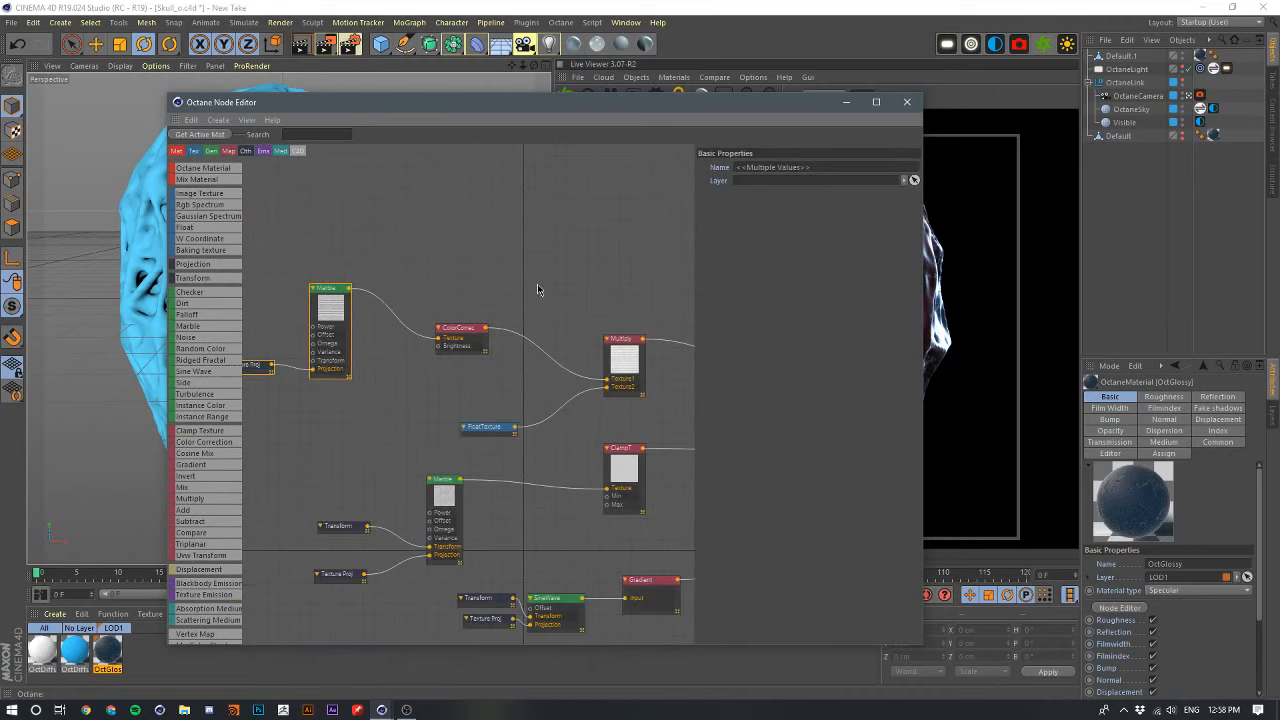
pyautogui.moveTo(538, 290); pyautogui.dragTo(540, 337, button='middle')
pyautogui.moveTo(435, 334); pyautogui.dragTo(580, 330, button='middle')
pyautogui.scroll(1, 521, 338)
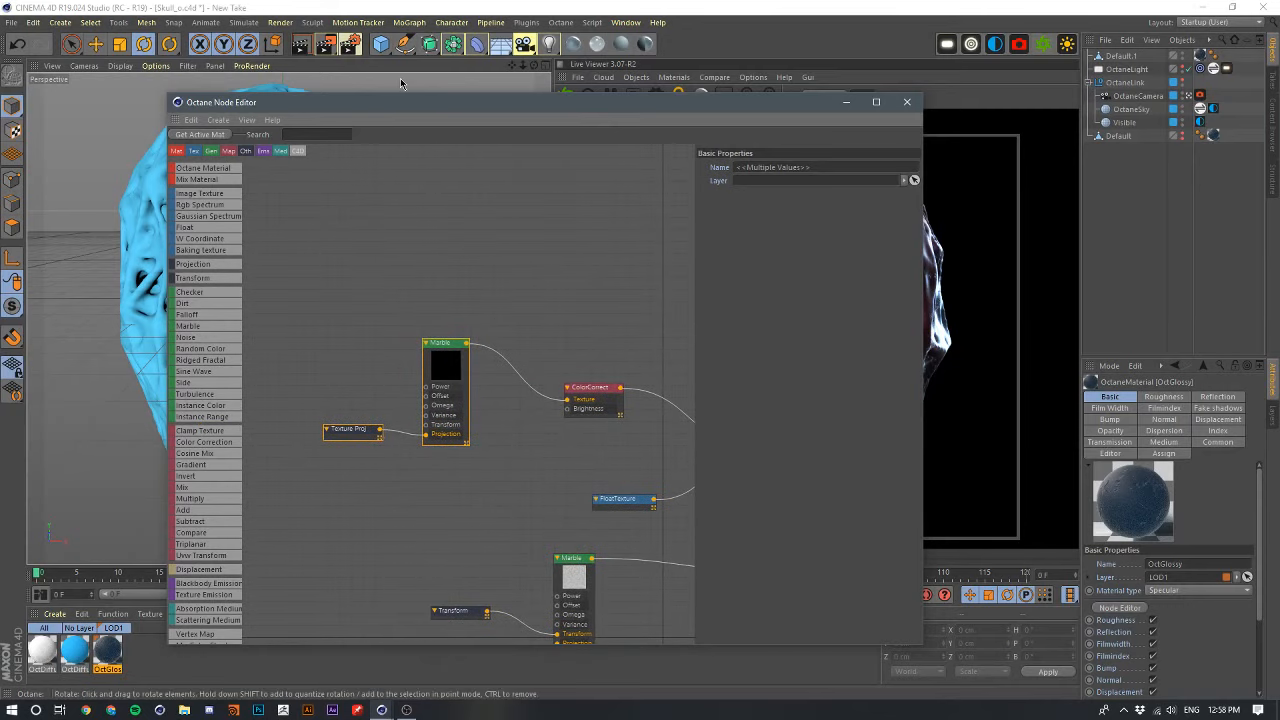
pyautogui.moveTo(628, 114); pyautogui.dragTo(470, 93)
pyautogui.moveTo(435, 204); pyautogui.dragTo(449, 223, button='middle')
pyautogui.scroll(-5, 371, 237)
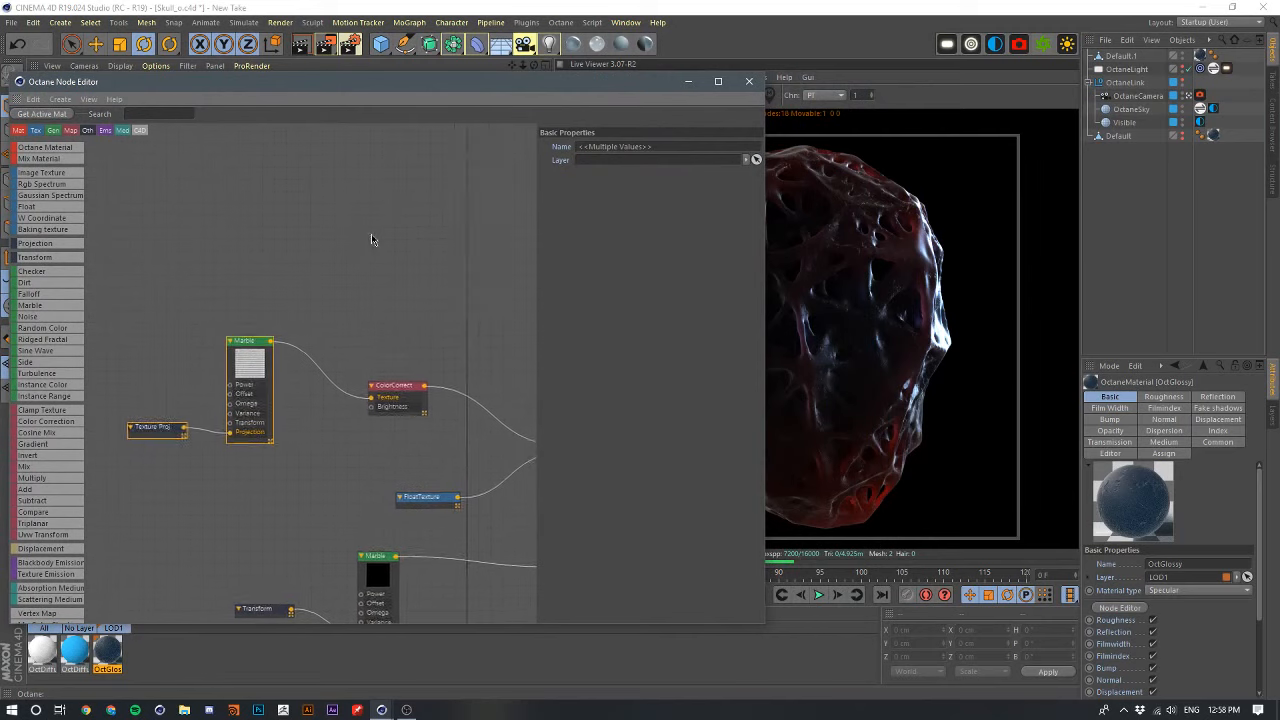
pyautogui.moveTo(371, 280); pyautogui.dragTo(383, 302, button='middle')
pyautogui.moveTo(456, 287); pyautogui.dragTo(423, 284, button='middle')
# - Solo the roughness branch's Multiply node and move the node editor clear of the live render
pyautogui.click(282, 279)
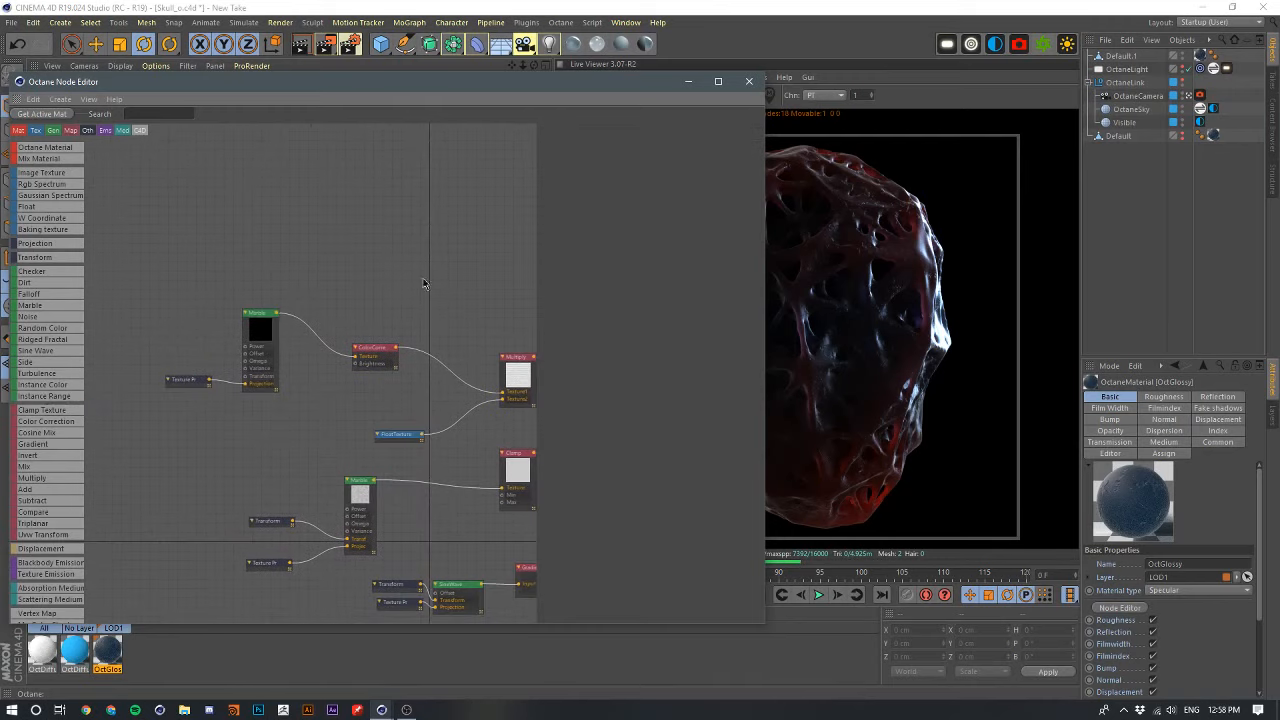
pyautogui.click(527, 376)
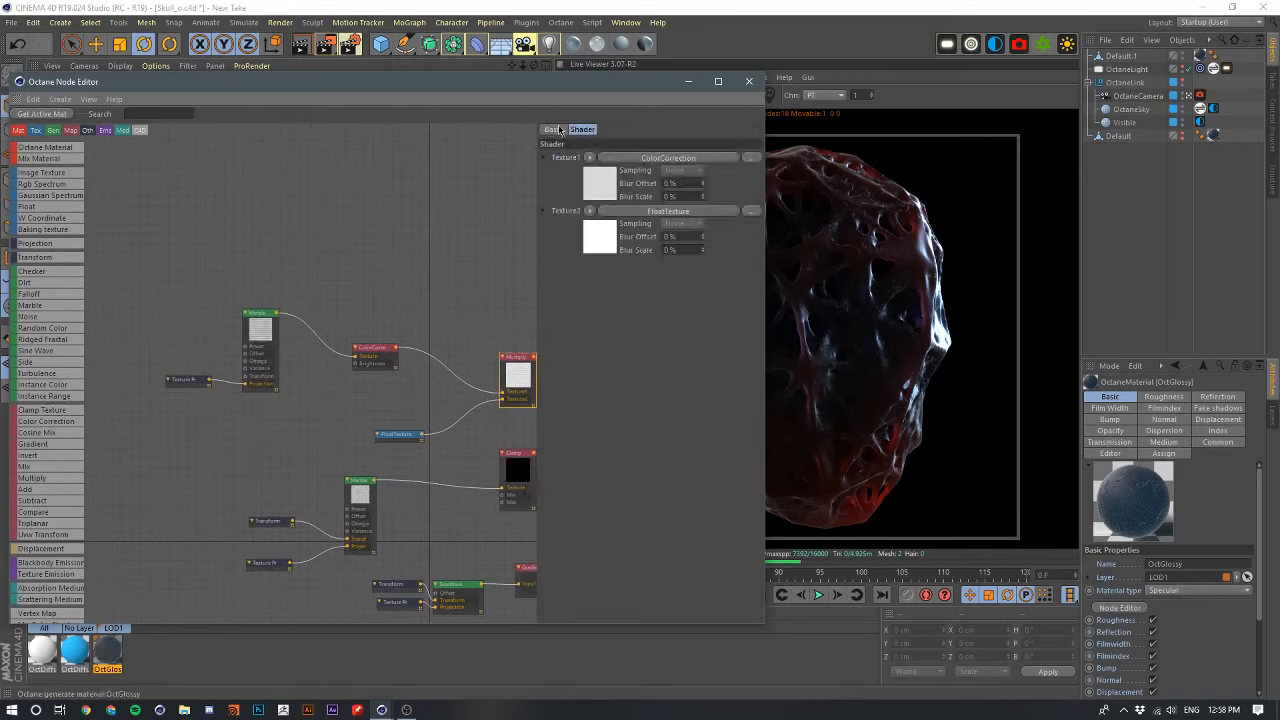
pyautogui.moveTo(564, 100); pyautogui.dragTo(411, 108)
pyautogui.moveTo(301, 246); pyautogui.dragTo(229, 249, button='middle')
pyautogui.moveTo(296, 313); pyautogui.dragTo(312, 402)
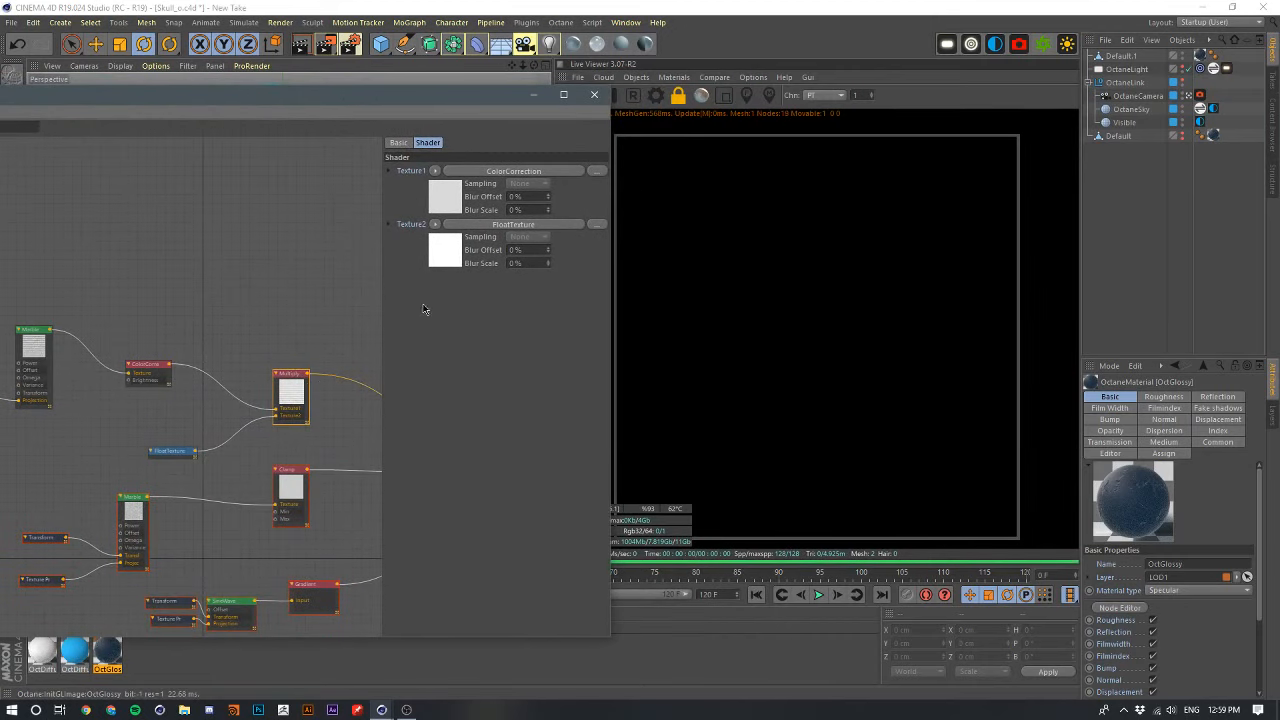
pyautogui.moveTo(246, 315); pyautogui.dragTo(380, 297, button='middle')
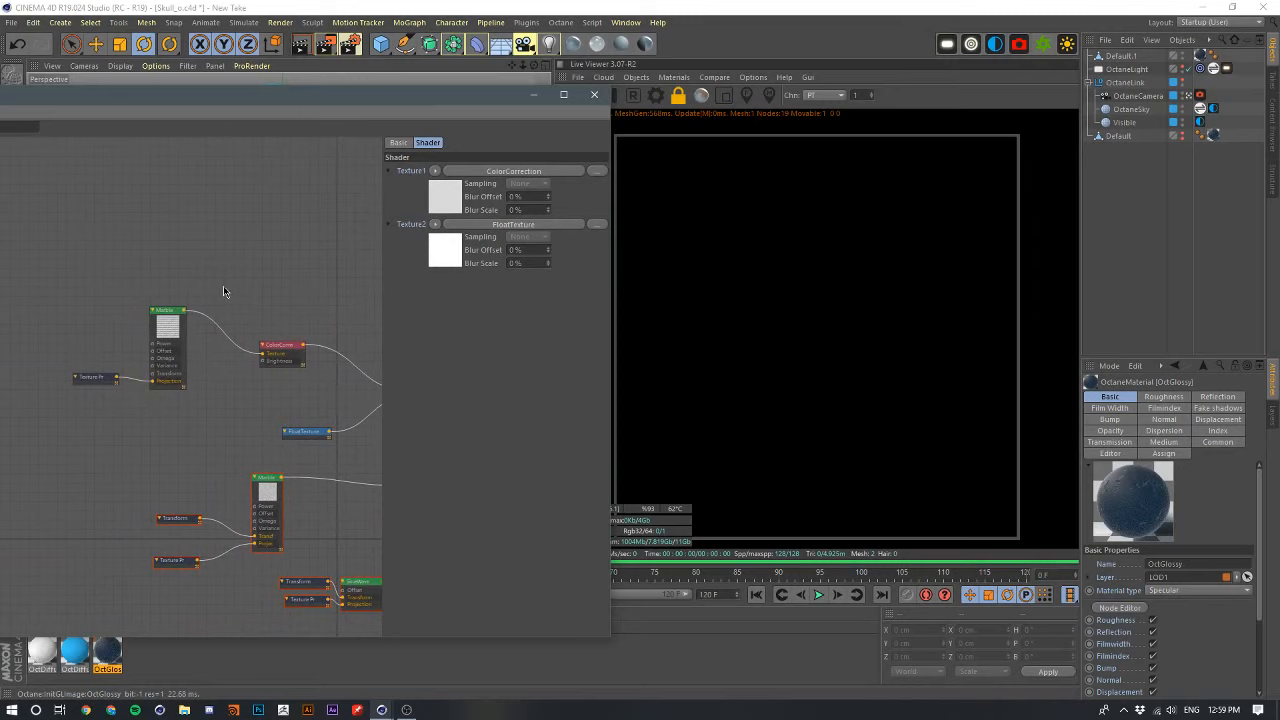
# - Try to solo the upper Marble node and restart the live render
pyautogui.click(166, 326)
pyautogui.rightClick(171, 320)
pyautogui.click(193, 327)
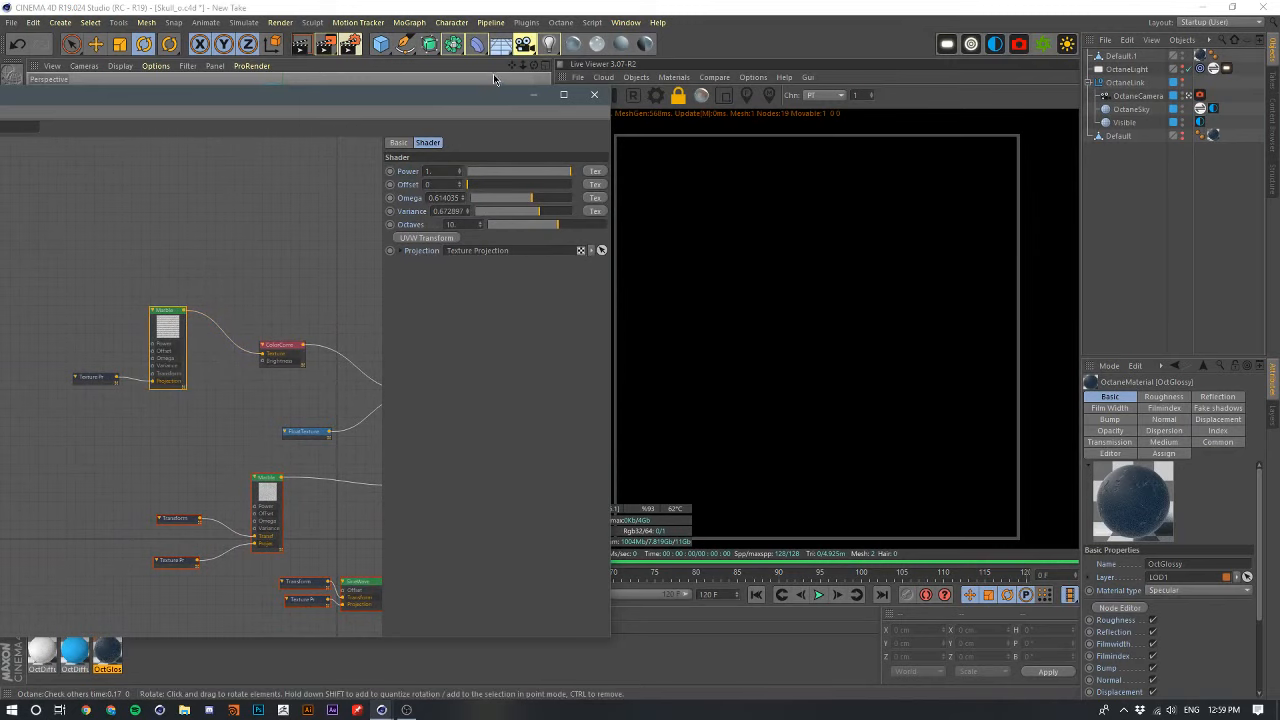
pyautogui.moveTo(478, 98); pyautogui.dragTo(413, 81)
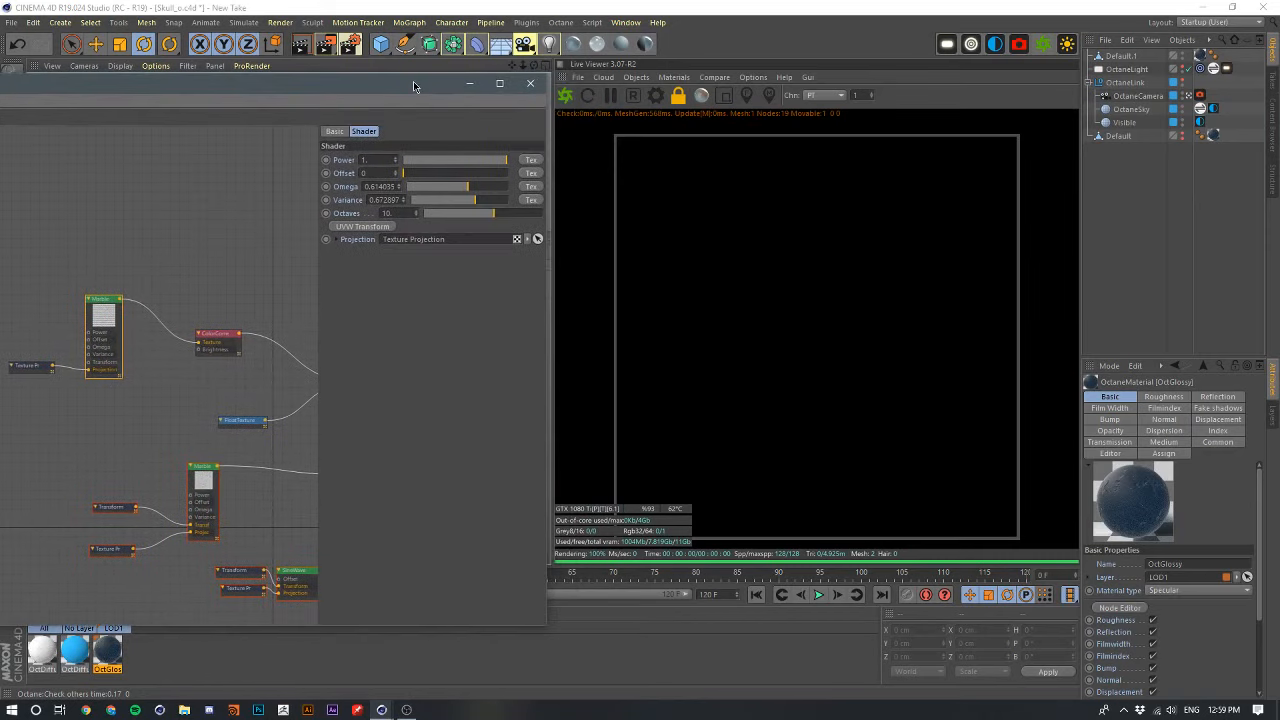
pyautogui.click(588, 96)
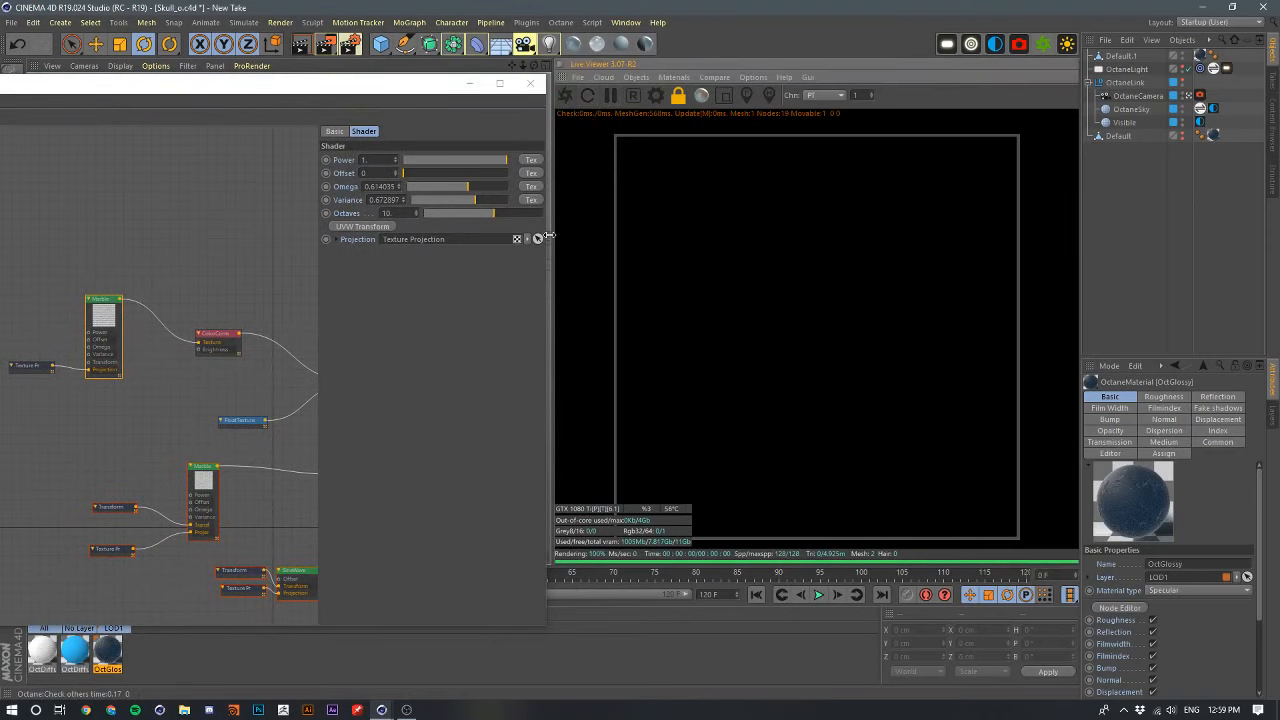
pyautogui.moveTo(350, 90); pyautogui.dragTo(631, 90)
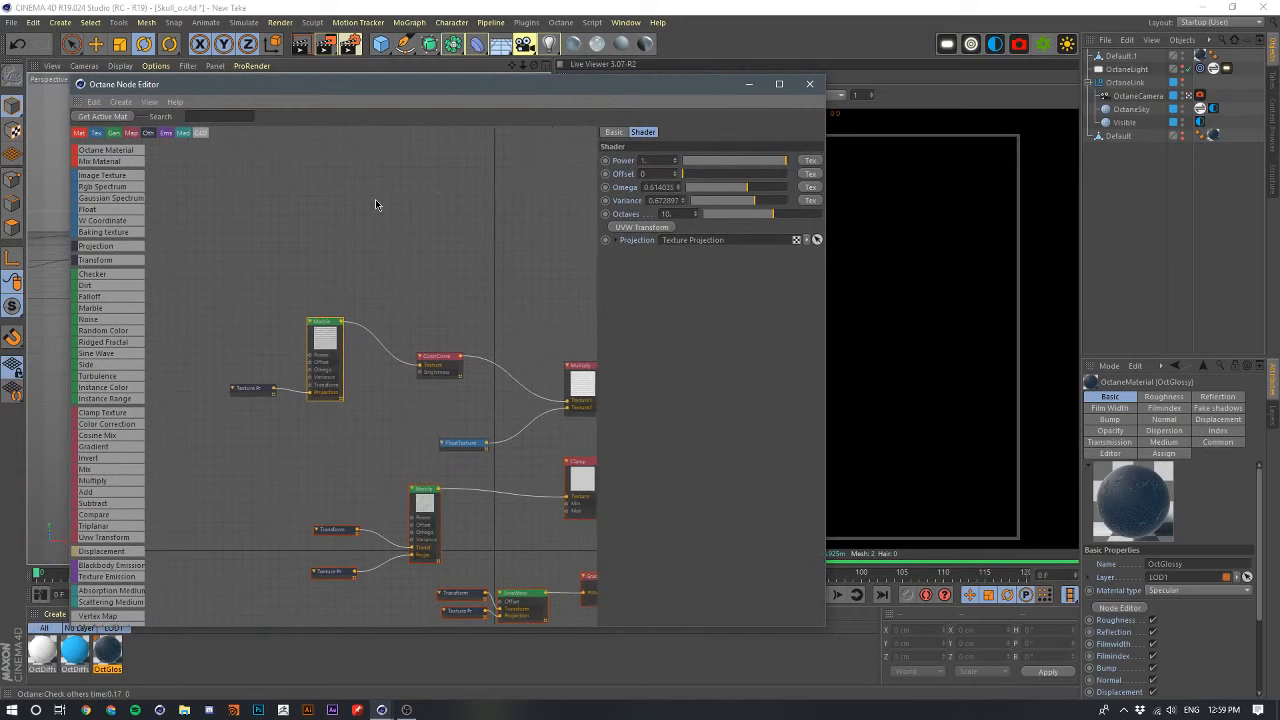
# - Retry the solo preview of the roughness nodes and uncover the live render to check the pattern
pyautogui.rightClick(341, 341)
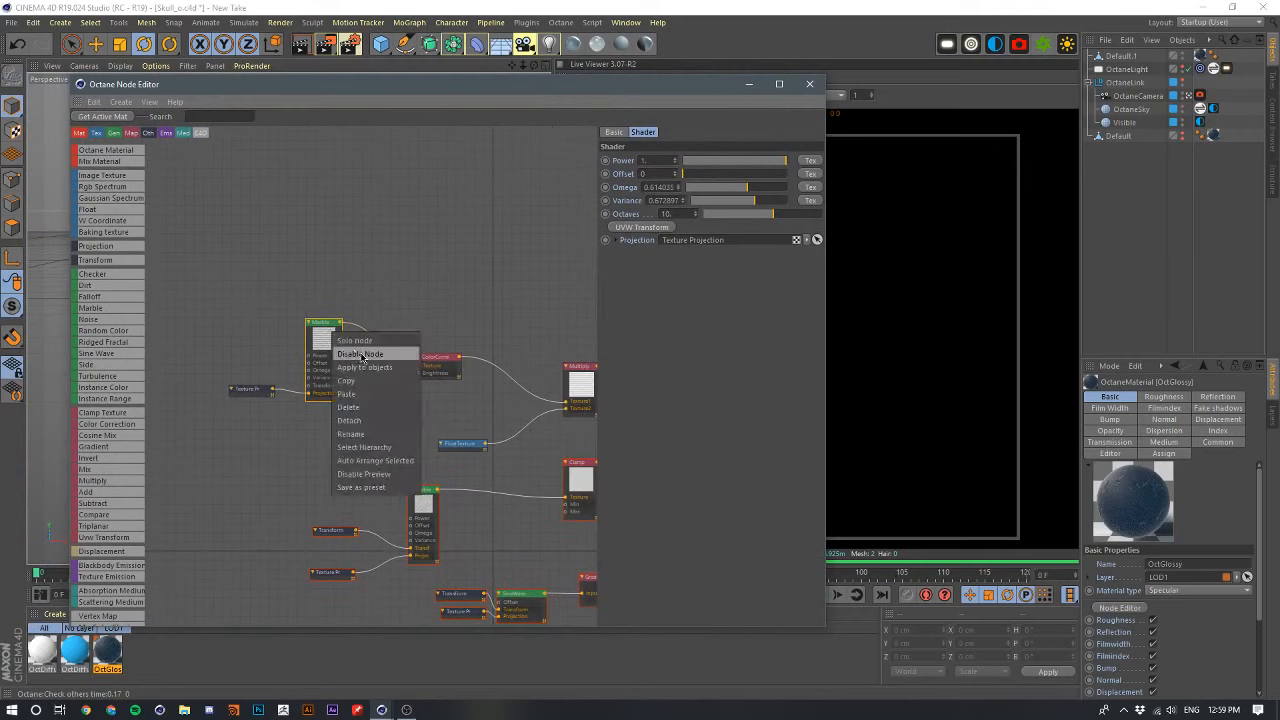
pyautogui.click(389, 273)
pyautogui.rightClick(392, 272)
pyautogui.click(434, 279)
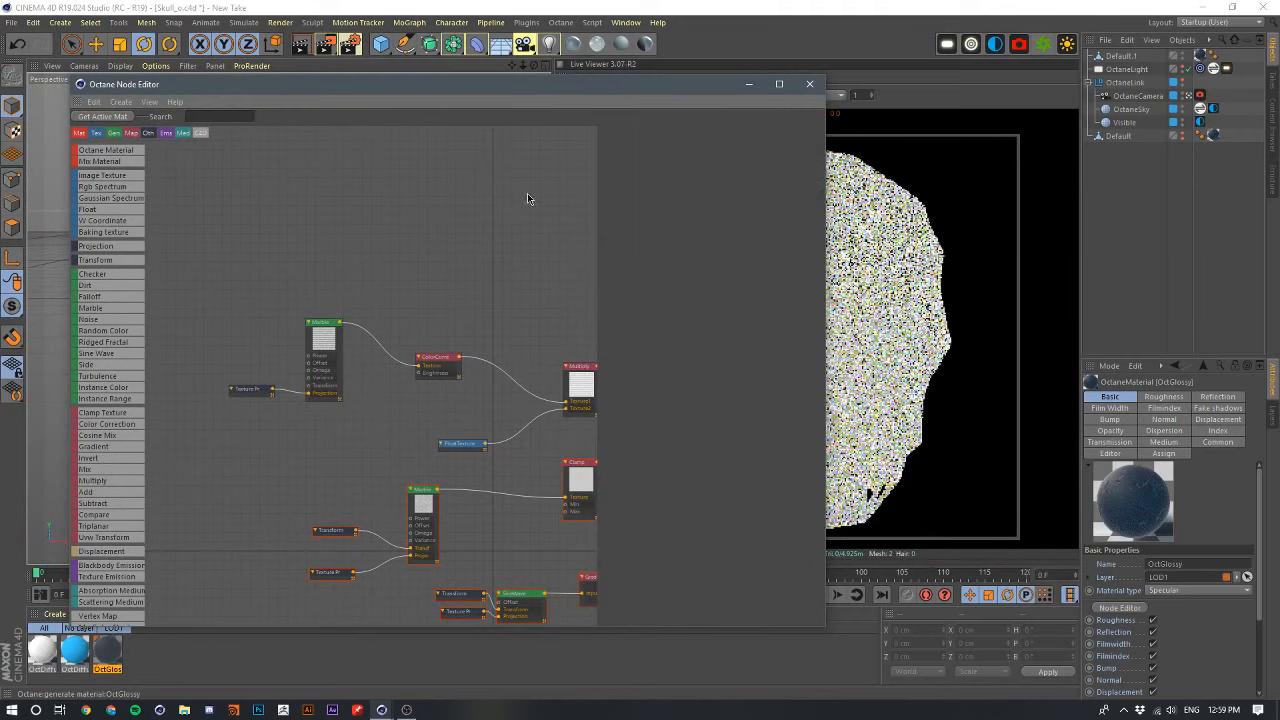
pyautogui.moveTo(598, 90); pyautogui.dragTo(391, 88)
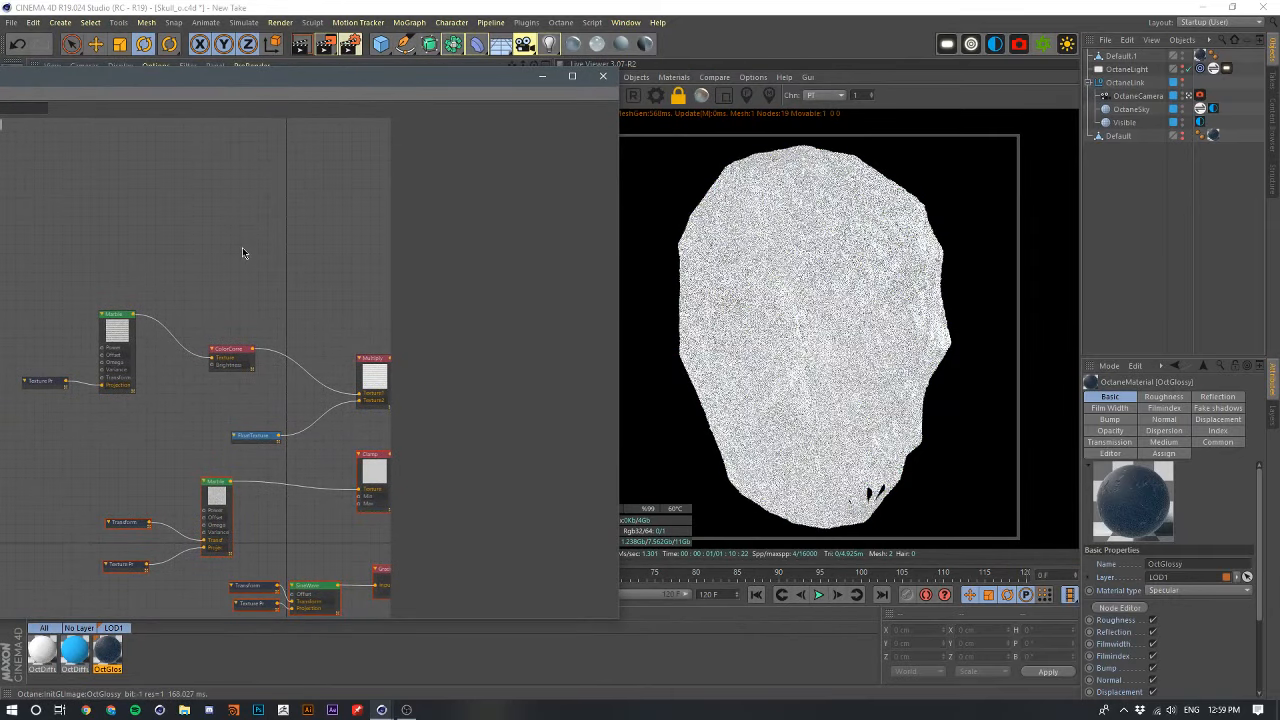
pyautogui.moveTo(304, 238); pyautogui.dragTo(236, 270, button='middle')
pyautogui.scroll(-1, 274, 198)
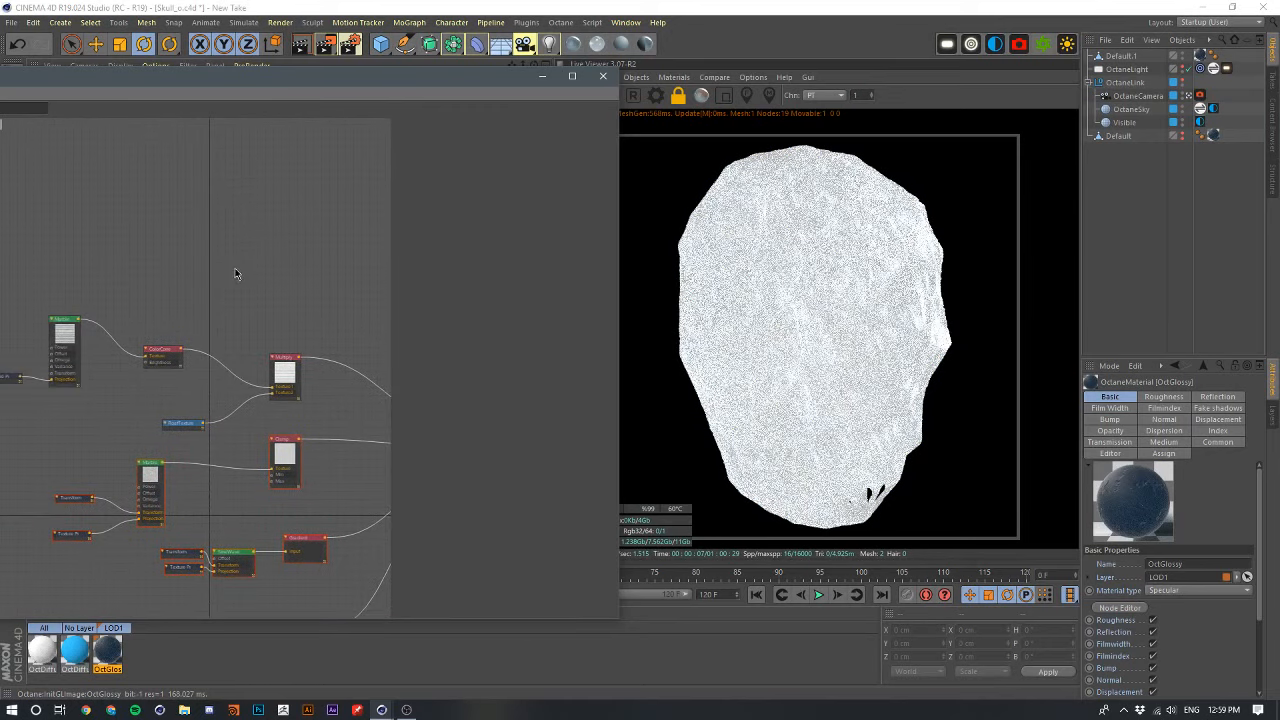
# - Create a new Octane diffuse material and assign it to the Default.1 object
pyautogui.click(620, 45)
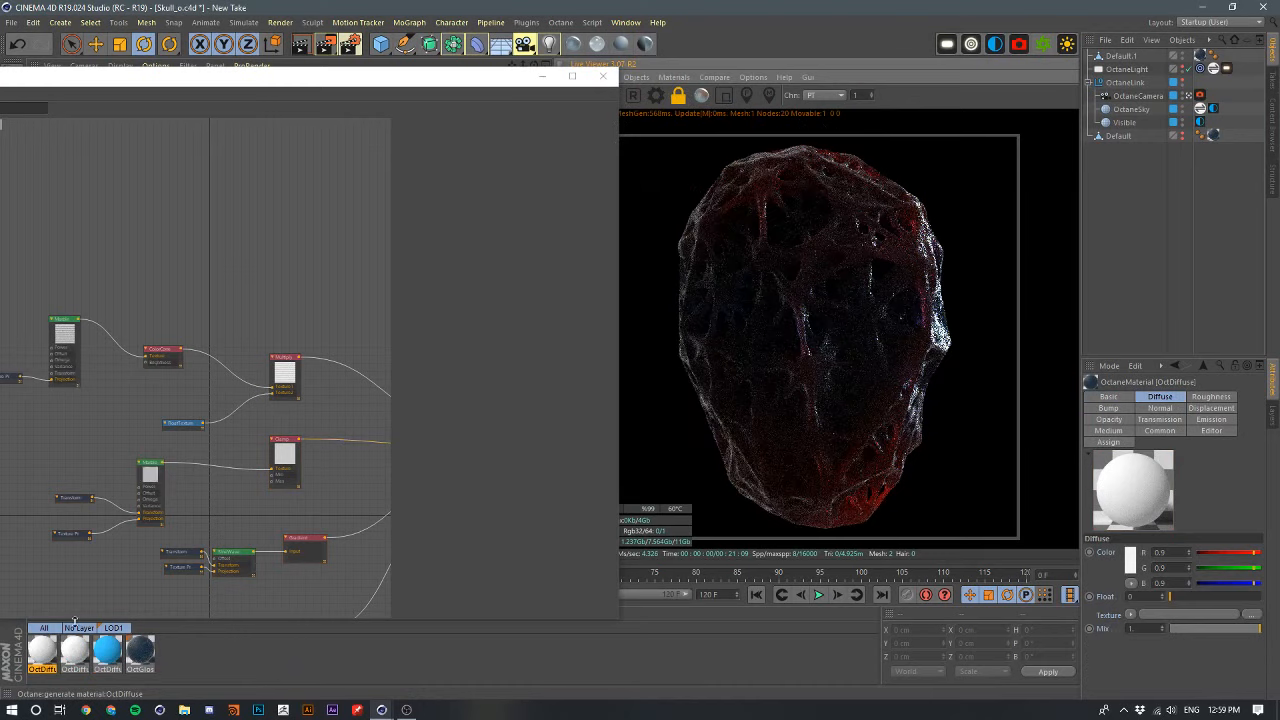
pyautogui.click(44, 655)
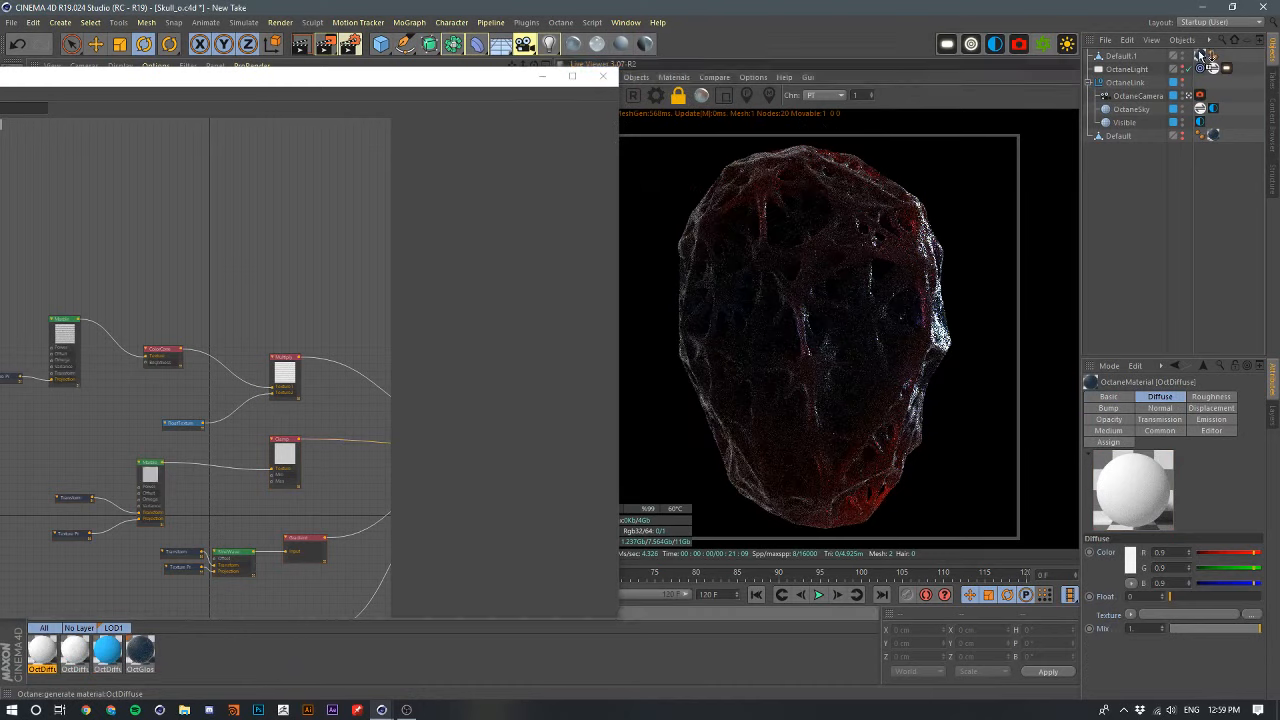
# - Copy the roughness branch's Texture Projection, Marble, ColorCorrect, FloatTexture and Multiply nodes from the glossy material
pyautogui.moveTo(195, 279); pyautogui.dragTo(278, 261, button='middle')
pyautogui.moveTo(372, 300); pyautogui.dragTo(275, 299, button='middle')
pyautogui.moveTo(364, 298); pyautogui.dragTo(166, 406)
pyautogui.moveTo(294, 320); pyautogui.dragTo(366, 316, button='middle')
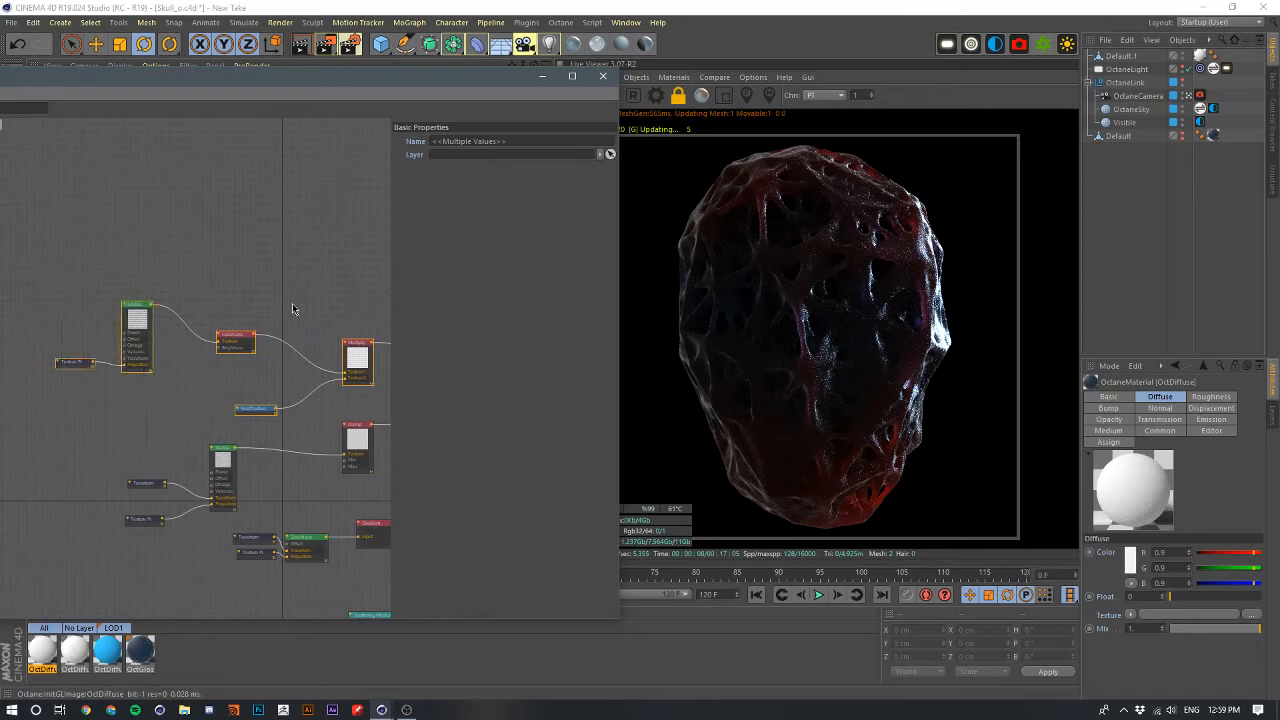
pyautogui.rightClick(352, 356)
pyautogui.click(401, 428)
# - Paste the copied roughness nodes into the new OctDiffuse material's node graph
pyautogui.moveTo(319, 472); pyautogui.dragTo(293, 343, button='middle')
pyautogui.click(36, 656)
pyautogui.click(189, 416)
pyautogui.hotkey('ctrl', 'v')
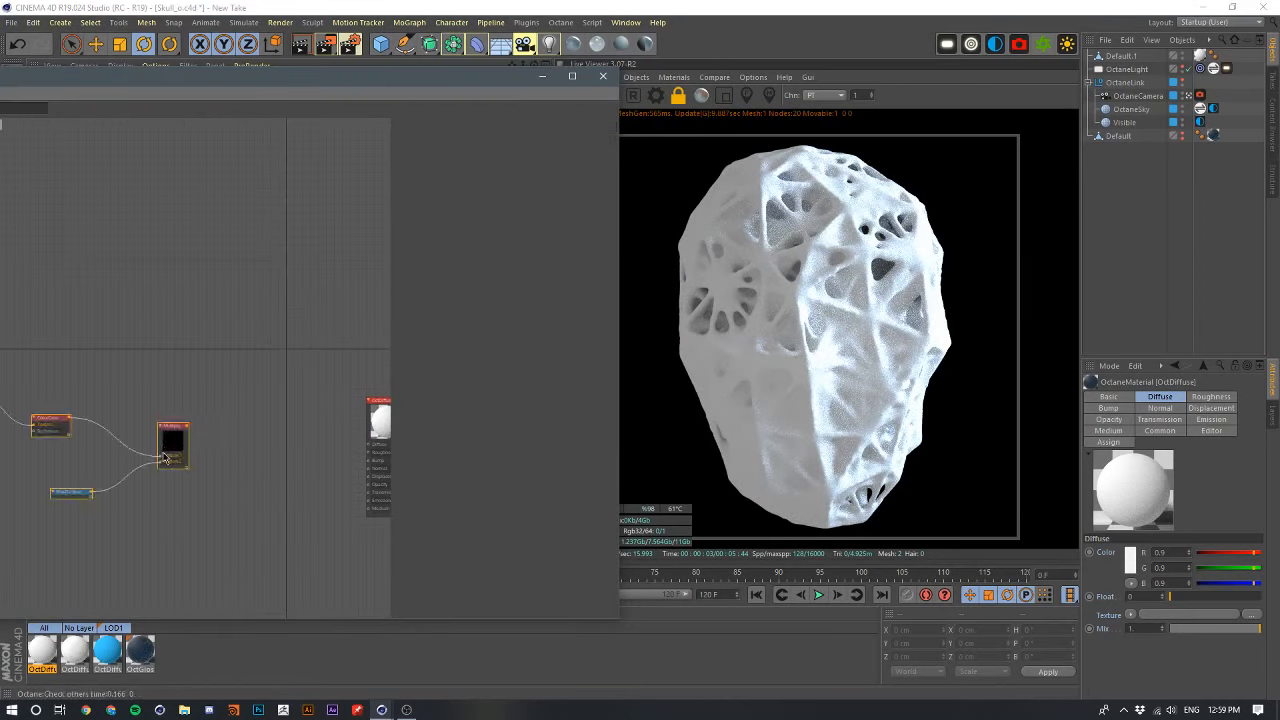
# - Arrange the pasted nodes near the material node and connect the Multiply output to its Diffuse channel
pyautogui.moveTo(197, 396); pyautogui.dragTo(354, 386, button='middle')
pyautogui.moveTo(353, 363); pyautogui.dragTo(38, 523)
pyautogui.moveTo(329, 438); pyautogui.dragTo(399, 430)
pyautogui.moveTo(341, 372); pyautogui.dragTo(152, 365, button='middle')
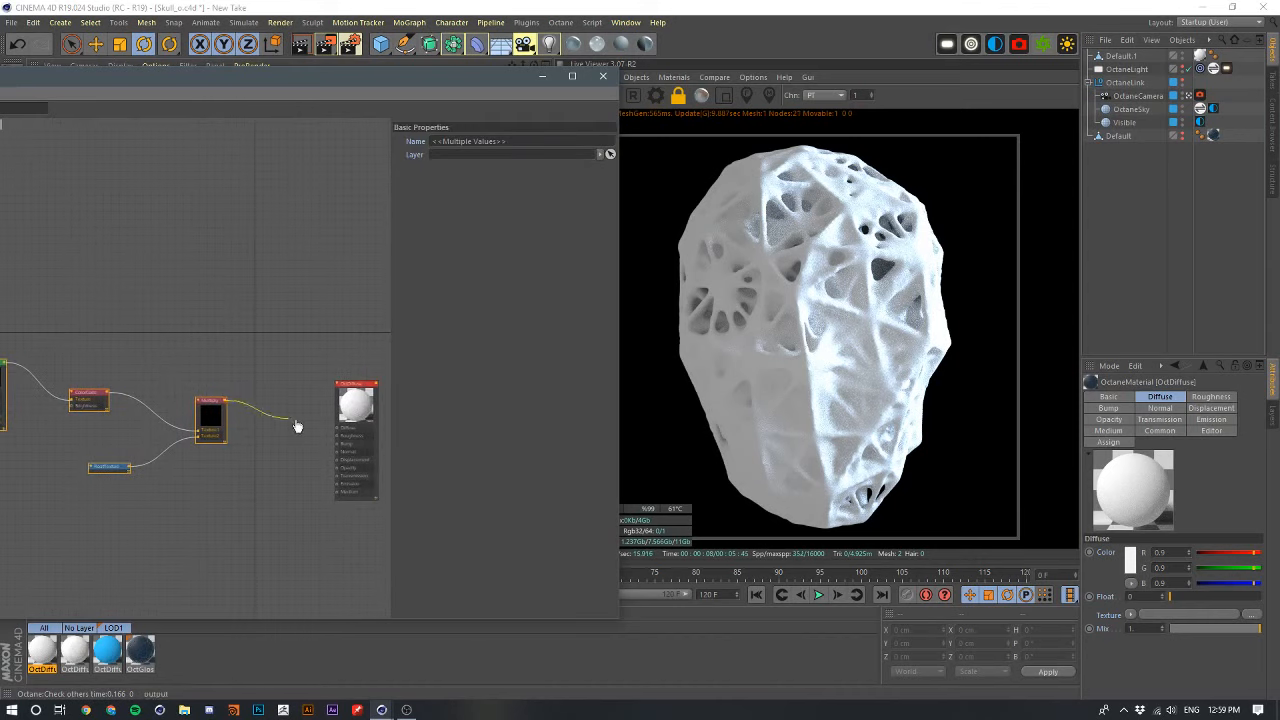
pyautogui.moveTo(342, 432); pyautogui.dragTo(339, 429)
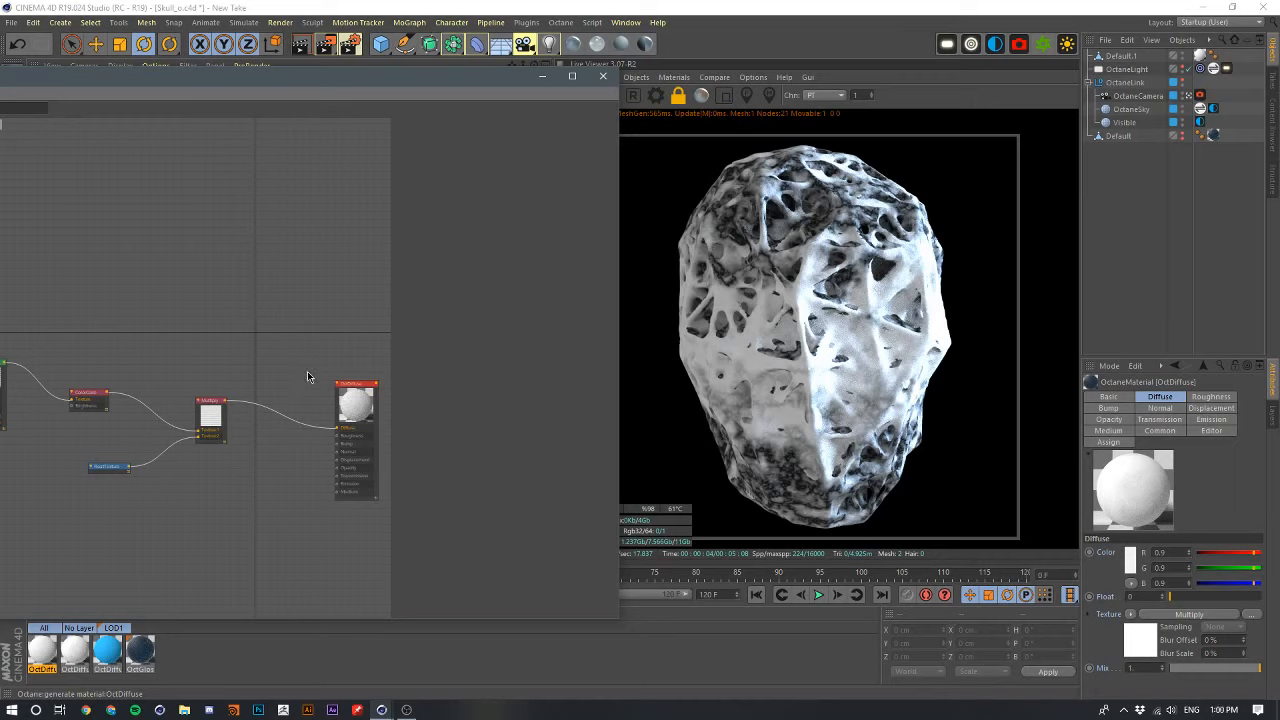
# - Inspect the Marble pattern on the skull and move the node editor to uncover the viewport and live render
pyautogui.moveTo(305, 349)
pyautogui.mouseDown(button='middle')
pyautogui.moveTo(367, 363)
pyautogui.moveTo(249, 366)
pyautogui.mouseUp(button='middle')
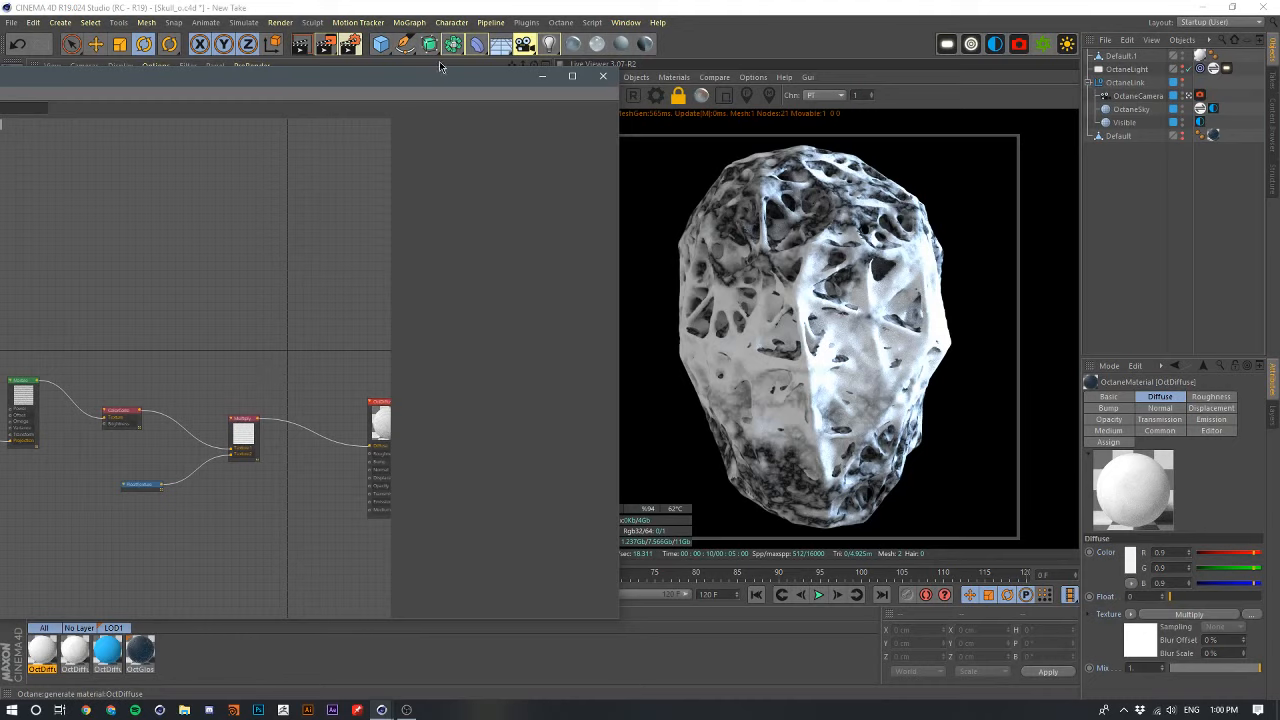
pyautogui.moveTo(440, 78)
pyautogui.mouseDown()
pyautogui.moveTo(390, 79)
pyautogui.moveTo(458, 76)
pyautogui.mouseUp()
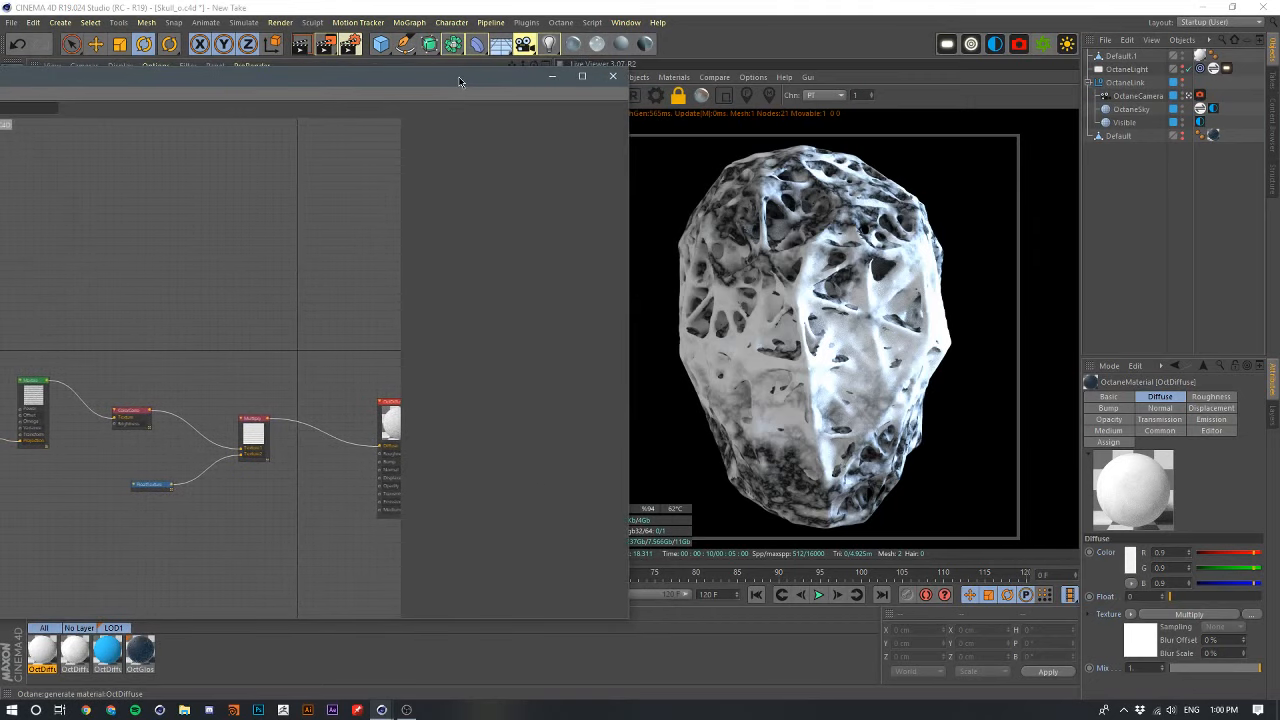
pyautogui.moveTo(367, 213); pyautogui.dragTo(313, 187, button='middle')
pyautogui.moveTo(330, 240); pyautogui.dragTo(250, 261, button='middle')
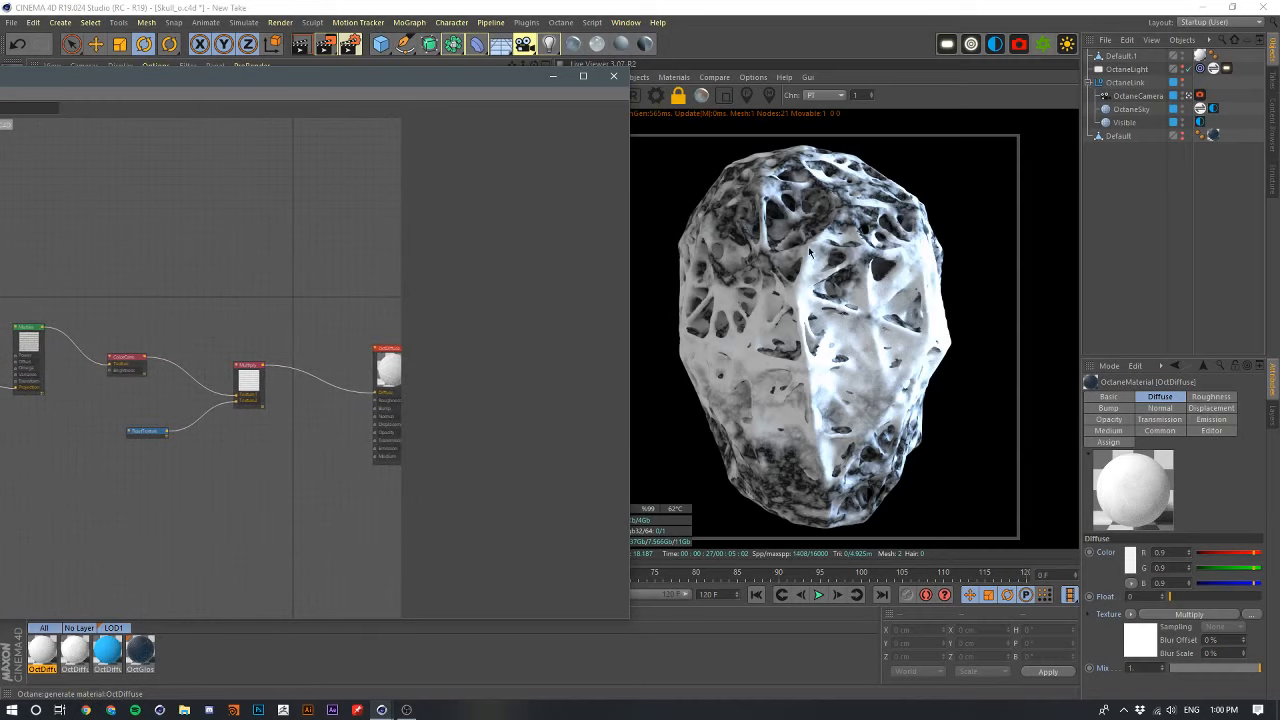
pyautogui.moveTo(547, 103); pyautogui.dragTo(744, 424)
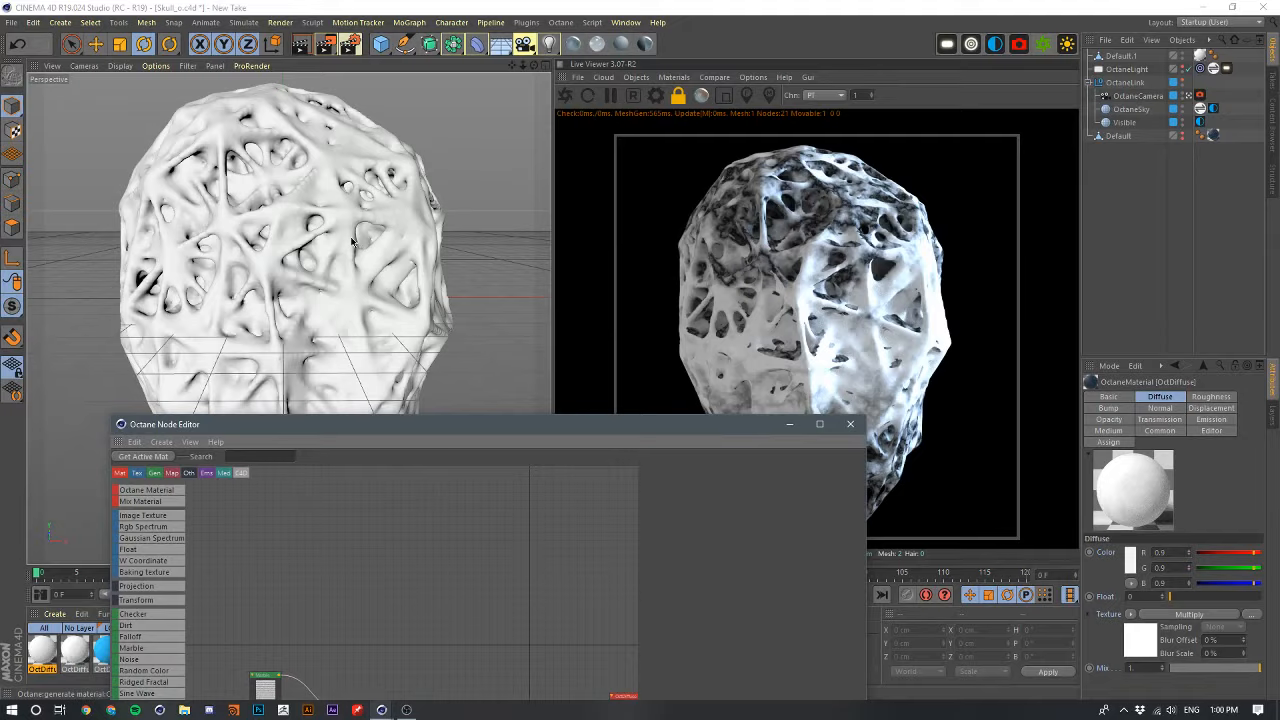
# - Orbit around the skull in the perspective view to examine how the marble pattern wraps over its surface
pyautogui.keyDown('alt'); pyautogui.moveTo(275, 214); pyautogui.dragTo(296, 226); pyautogui.keyUp('alt')
pyautogui.moveTo(296, 226)
pyautogui.keyDown('alt'); pyautogui.mouseDown(button='right')
pyautogui.moveTo(329, 177)
pyautogui.moveTo(289, 203)
pyautogui.mouseUp(button='right'); pyautogui.keyUp('alt')
pyautogui.keyDown('alt'); pyautogui.moveTo(289, 203); pyautogui.dragTo(318, 262); pyautogui.keyUp('alt')
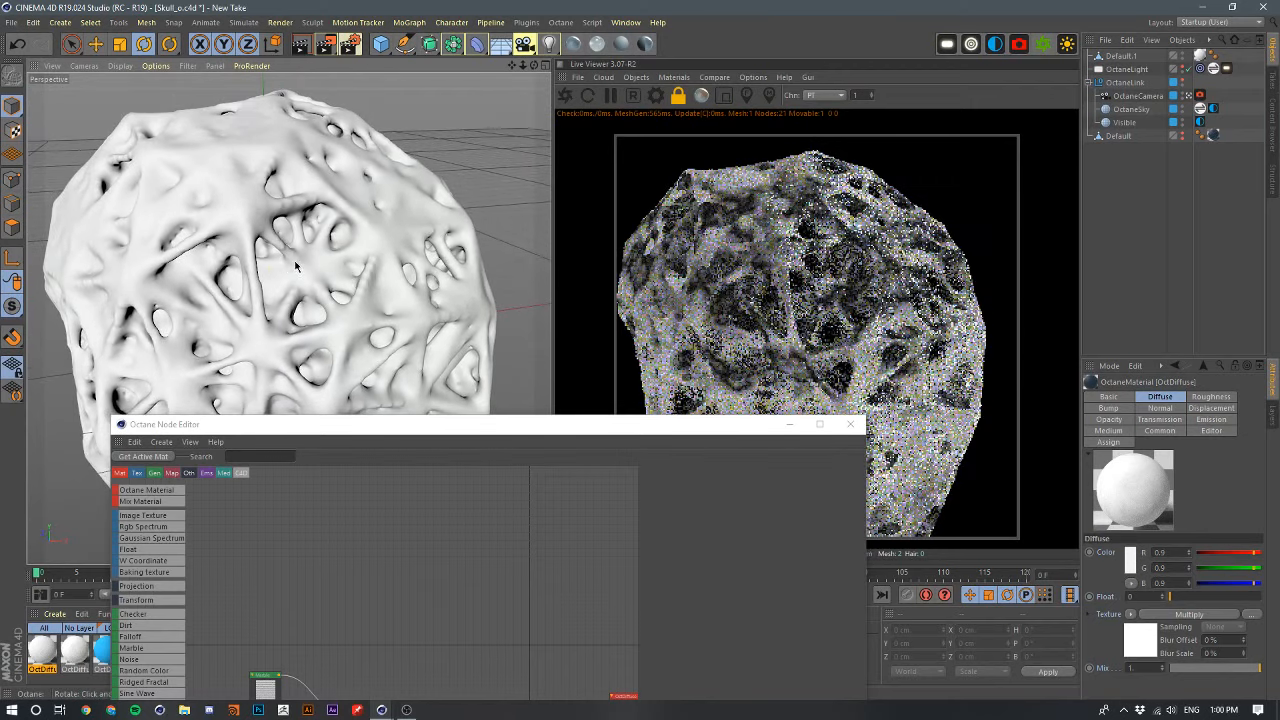
pyautogui.keyDown('alt'); pyautogui.moveTo(318, 262); pyautogui.dragTo(294, 262, button='right'); pyautogui.keyUp('alt')
pyautogui.keyDown('alt'); pyautogui.moveTo(294, 265); pyautogui.dragTo(359, 239); pyautogui.keyUp('alt')
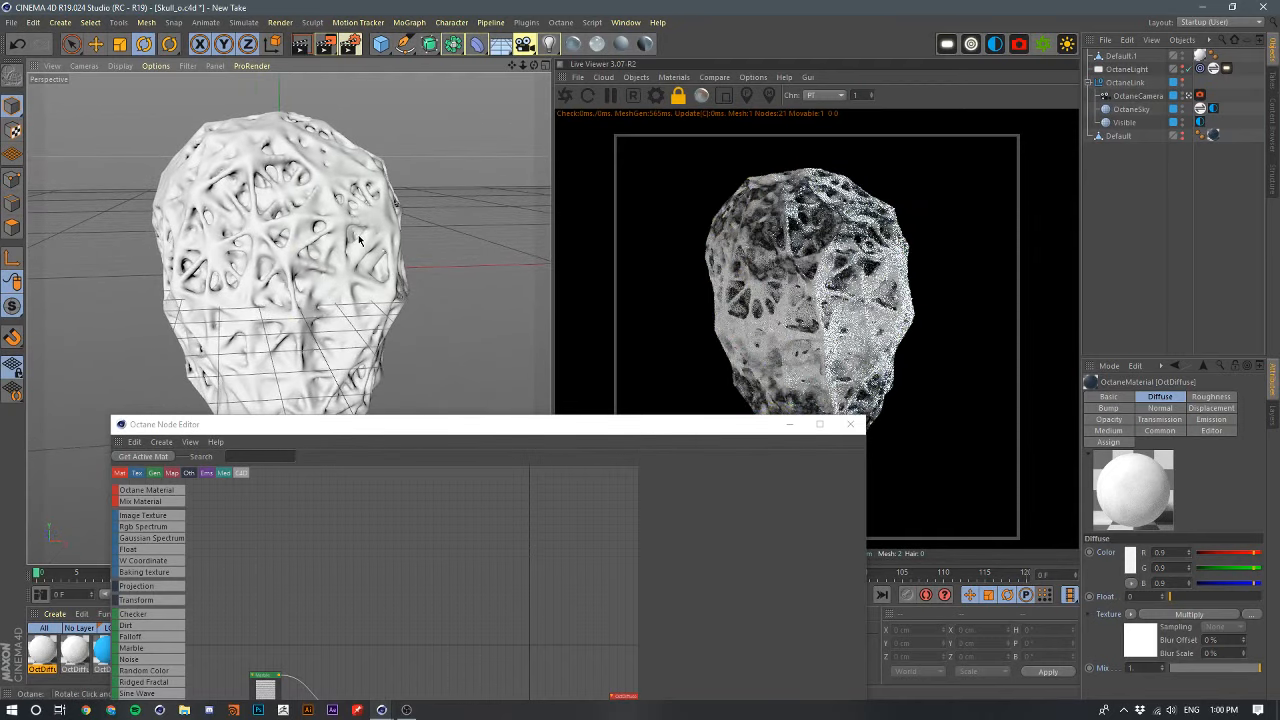
# - Try an S.X scale of about 1.98 in the Texture Projection node's box transform, and undo the change
pyautogui.moveTo(606, 428); pyautogui.dragTo(726, 116)
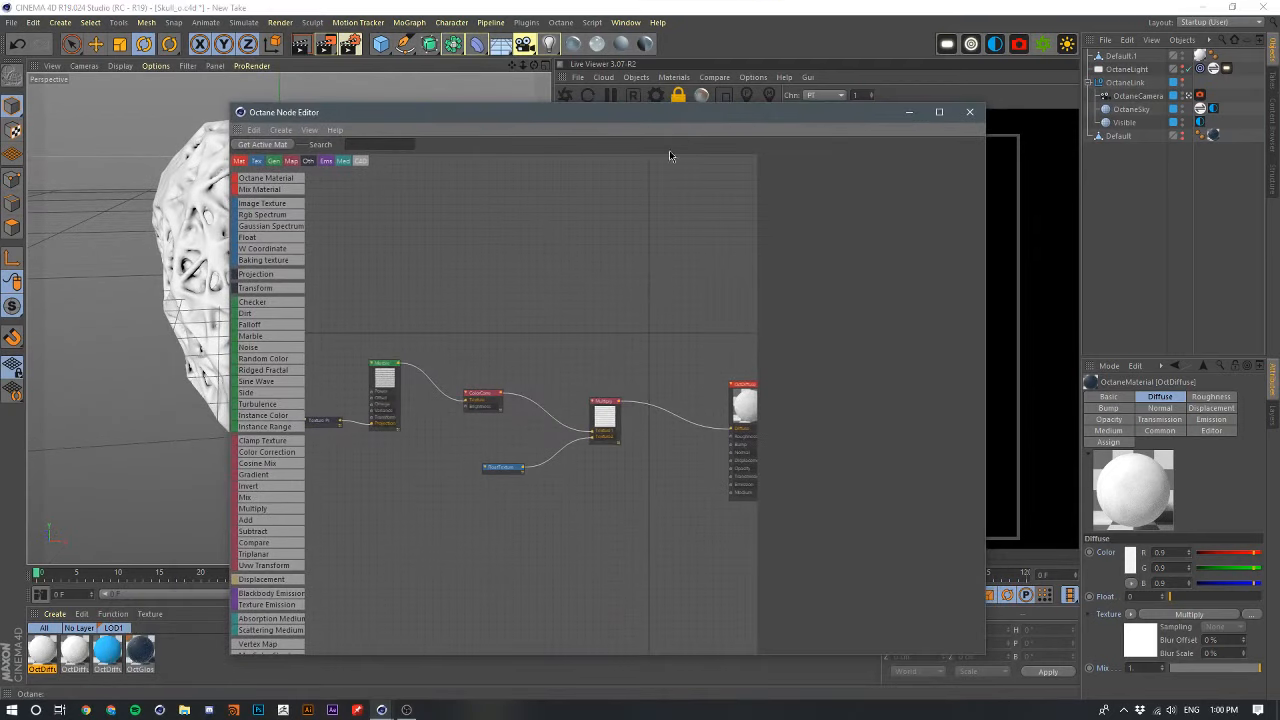
pyautogui.click(507, 346)
pyautogui.click(446, 402)
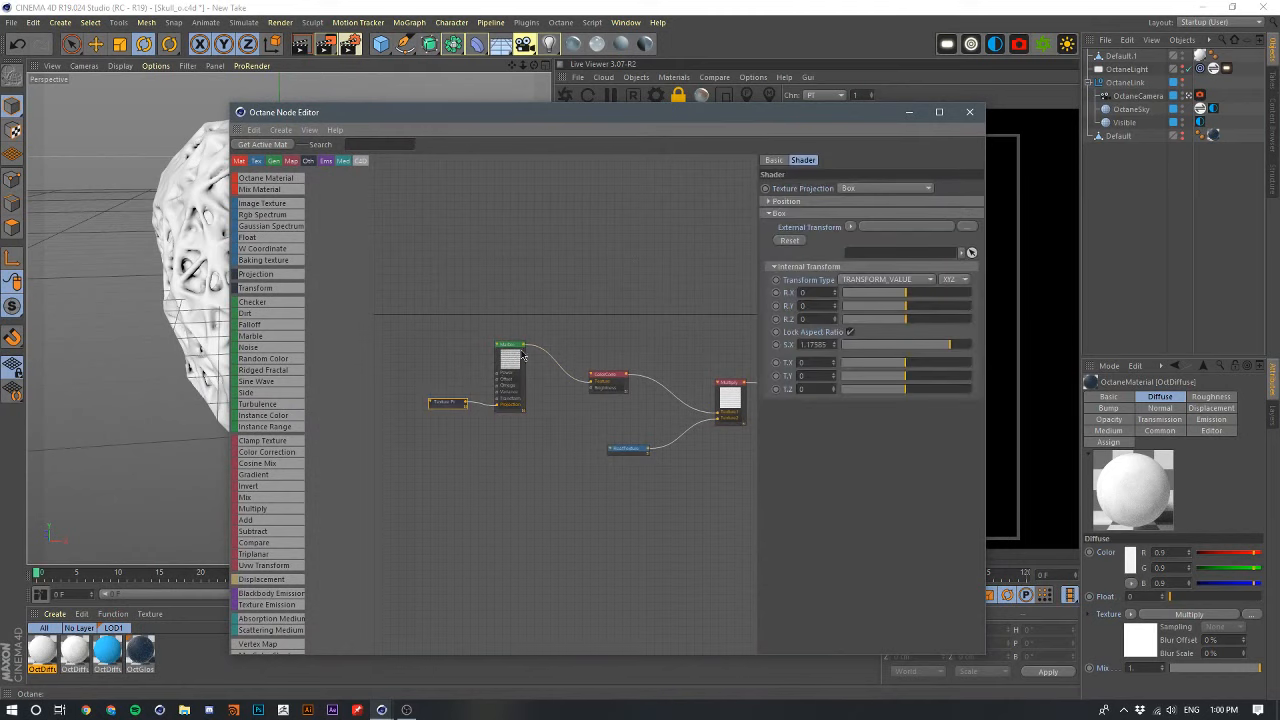
pyautogui.moveTo(789, 116); pyautogui.dragTo(321, 145)
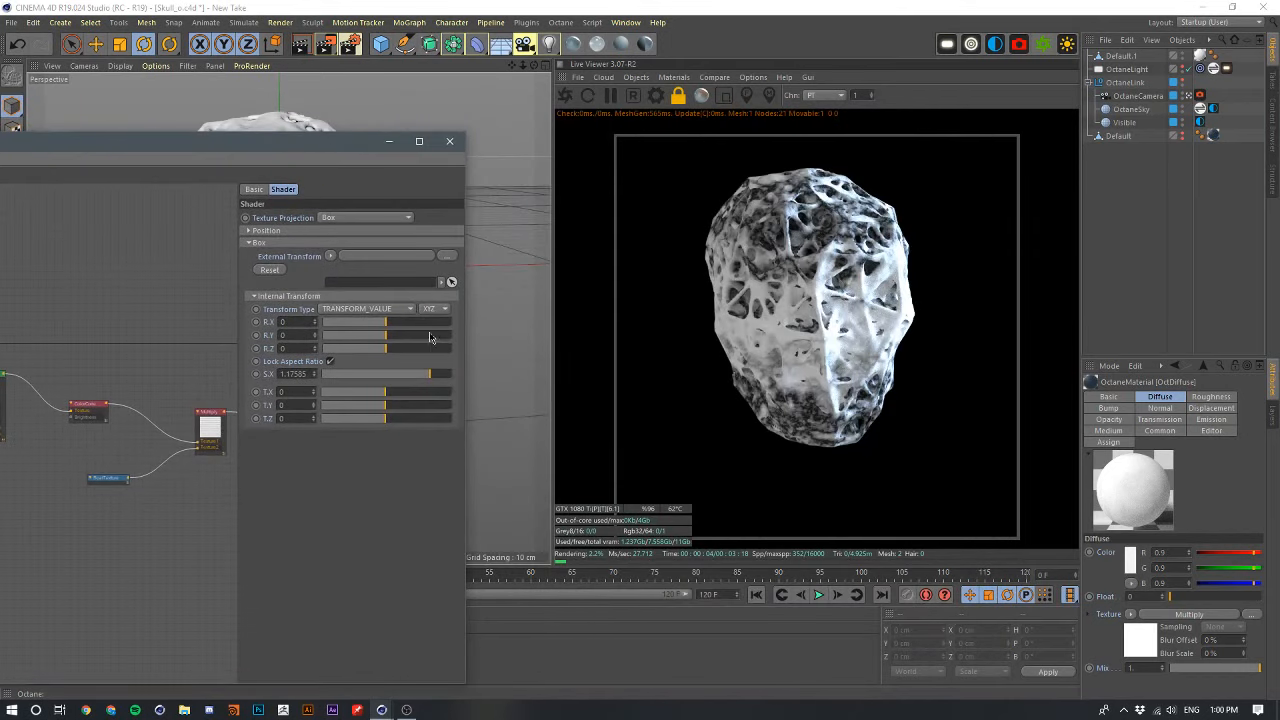
pyautogui.moveTo(421, 374)
pyautogui.mouseDown()
pyautogui.moveTo(410, 372)
pyautogui.moveTo(457, 374)
pyautogui.moveTo(436, 378)
pyautogui.mouseUp()
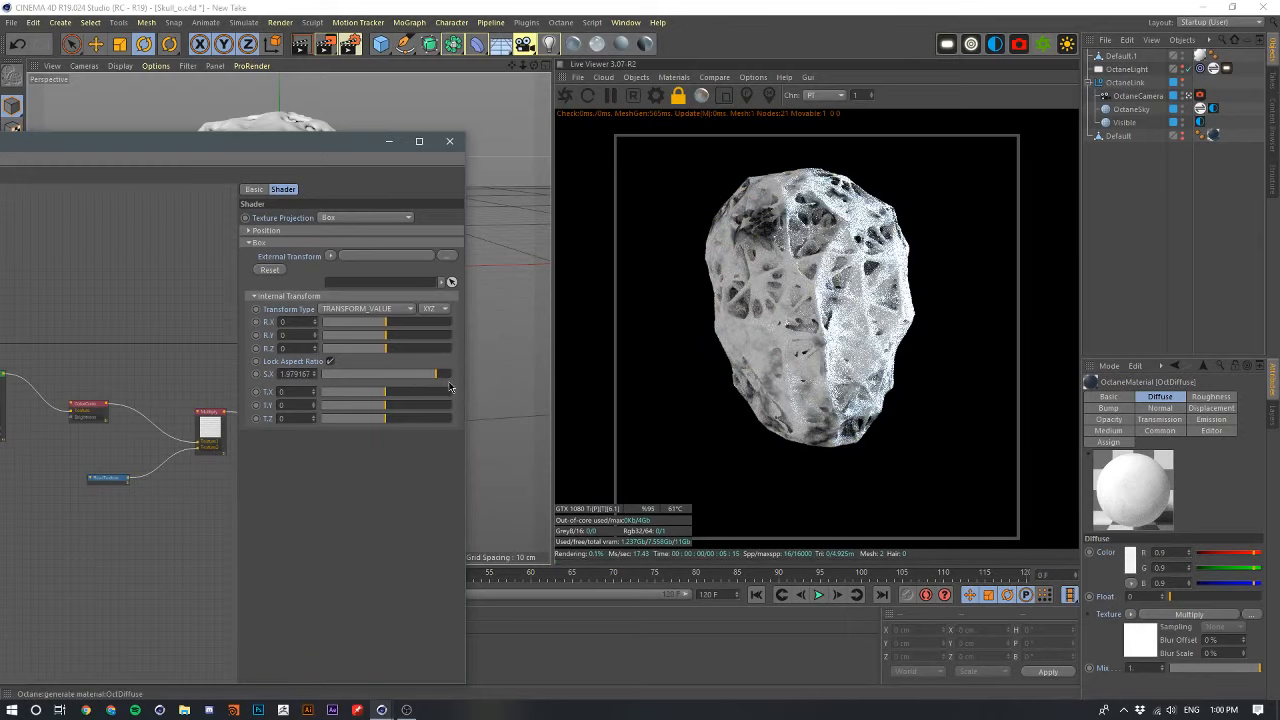
pyautogui.click(474, 393)
pyautogui.hotkey('ctrl', 'z')
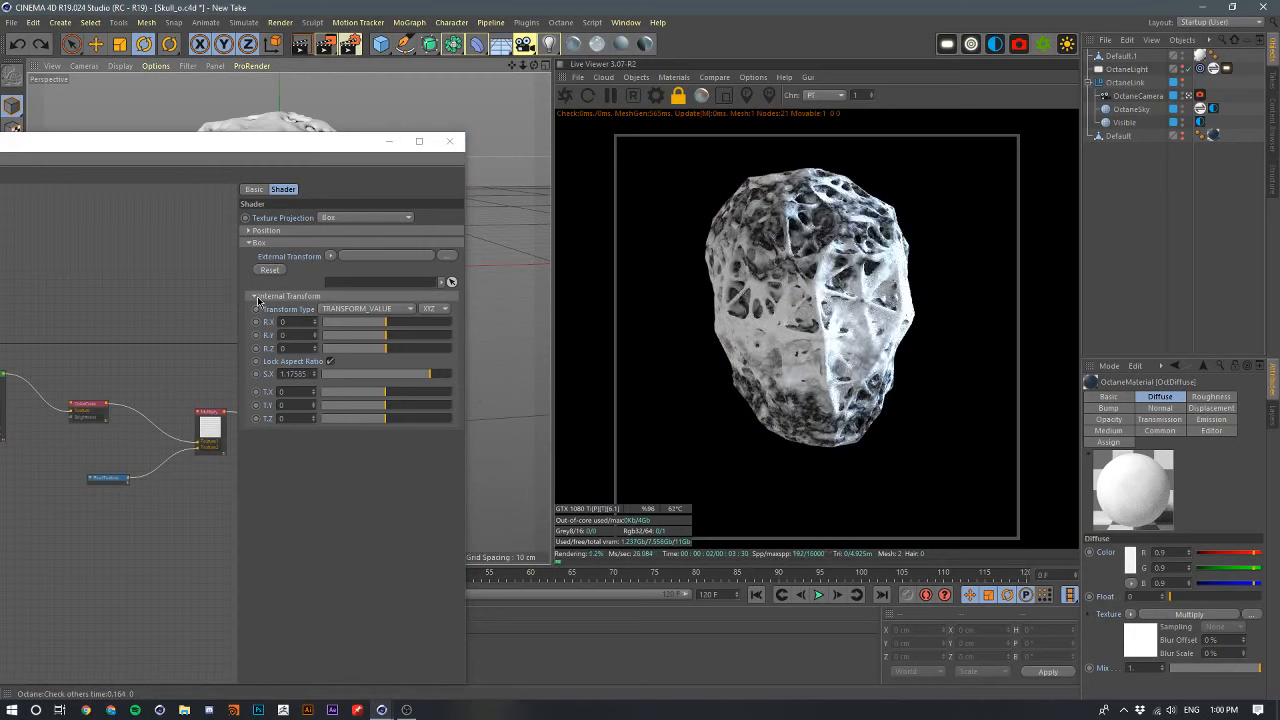
# - Examine the Marble node's power, offset, omega, variance and octaves settings against the pattern in the live render
pyautogui.moveTo(209, 294); pyautogui.dragTo(288, 290, button='middle')
pyautogui.moveTo(97, 370); pyautogui.dragTo(176, 323, button='middle')
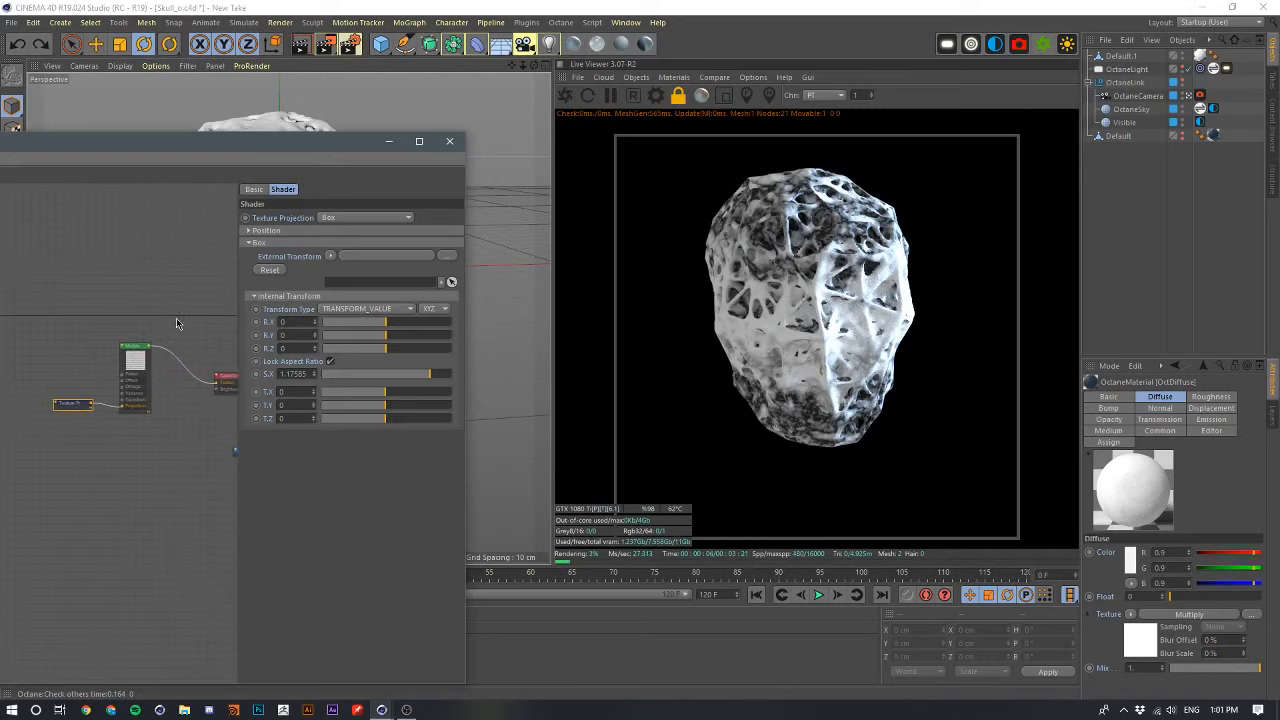
pyautogui.scroll(3, 176, 323)
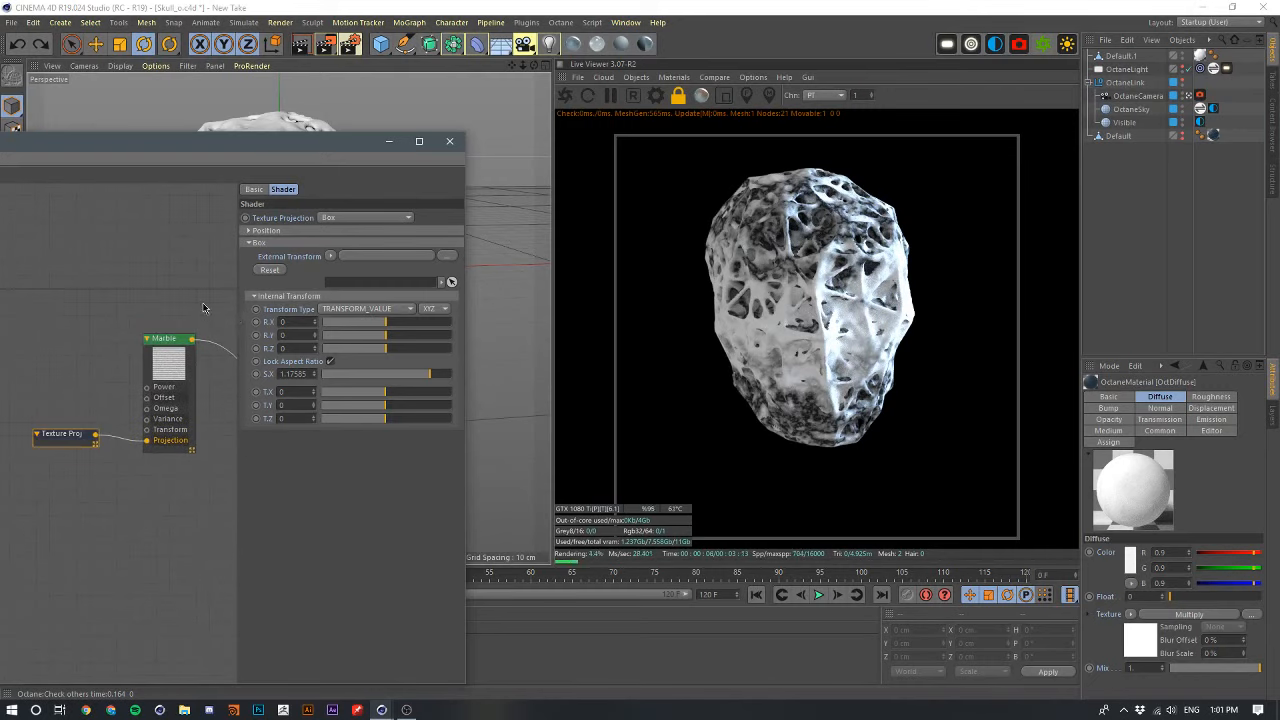
pyautogui.moveTo(196, 303); pyautogui.dragTo(168, 300, button='middle')
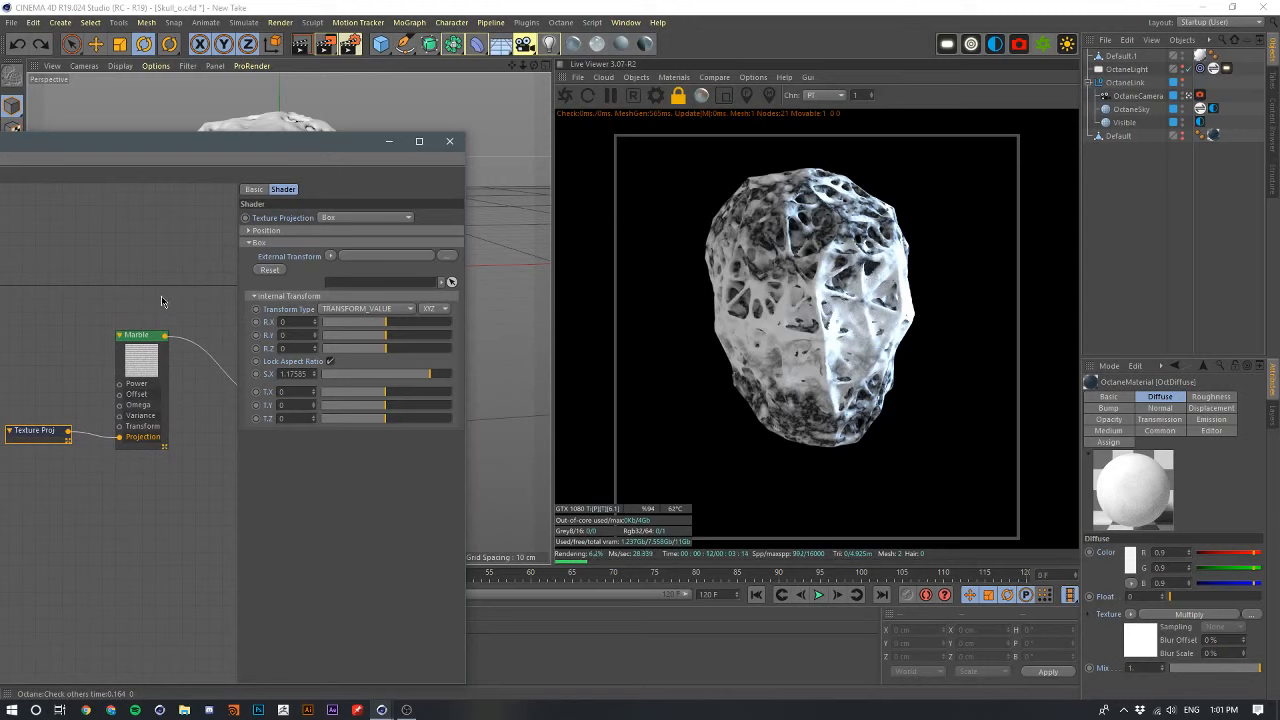
pyautogui.moveTo(162, 297)
pyautogui.mouseDown()
pyautogui.moveTo(135, 353)
pyautogui.moveTo(169, 297)
pyautogui.mouseUp()
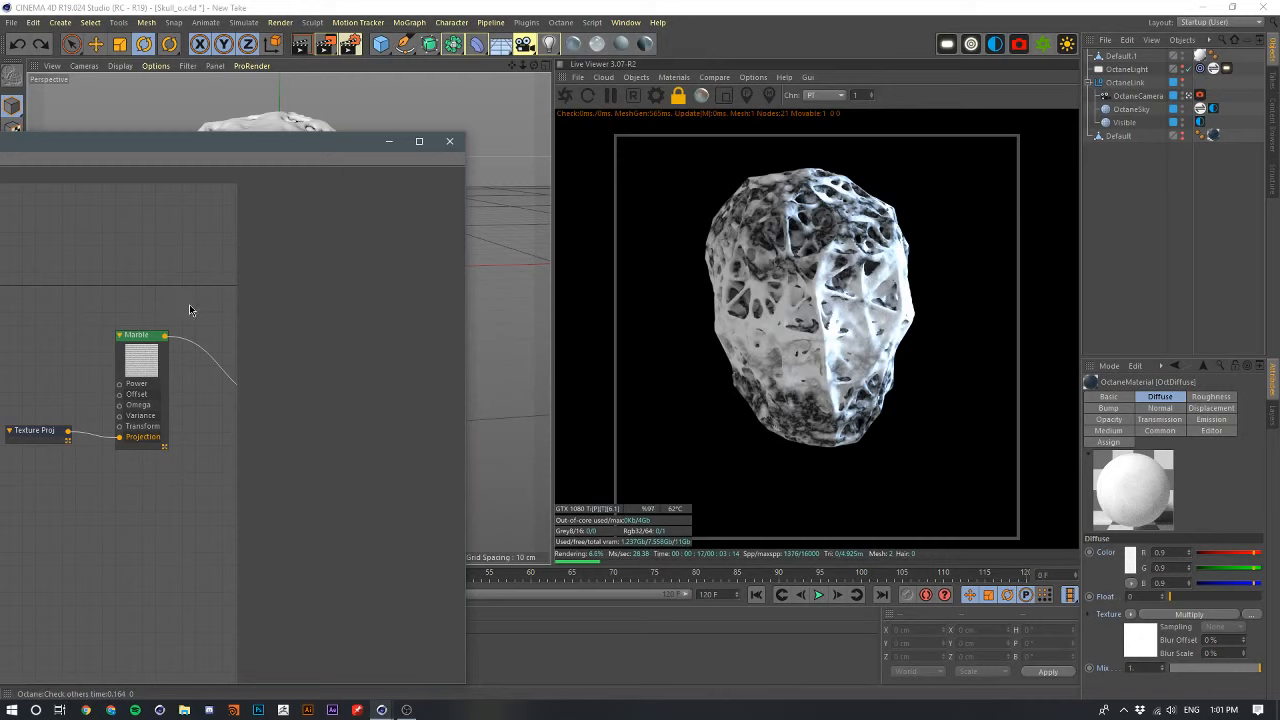
pyautogui.click(131, 371)
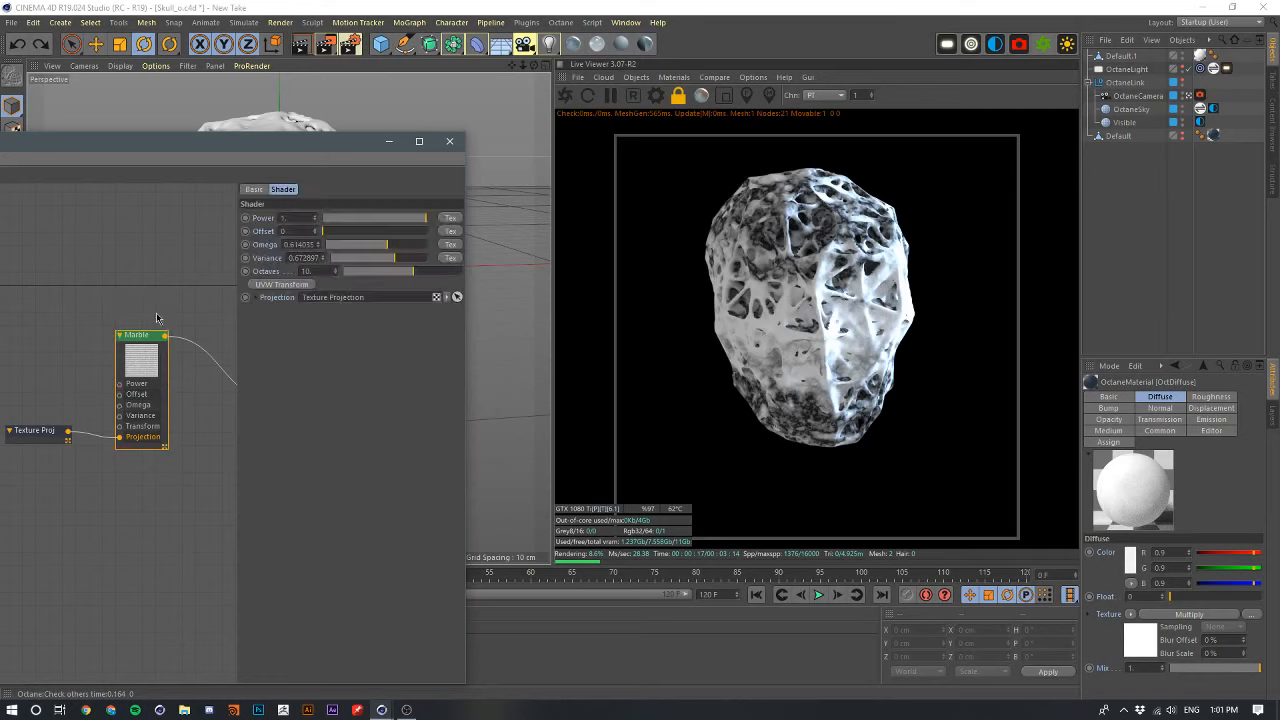
pyautogui.moveTo(172, 287)
pyautogui.mouseDown(button='middle')
pyautogui.moveTo(124, 293)
pyautogui.moveTo(107, 312)
pyautogui.moveTo(154, 309)
pyautogui.mouseUp(button='middle')
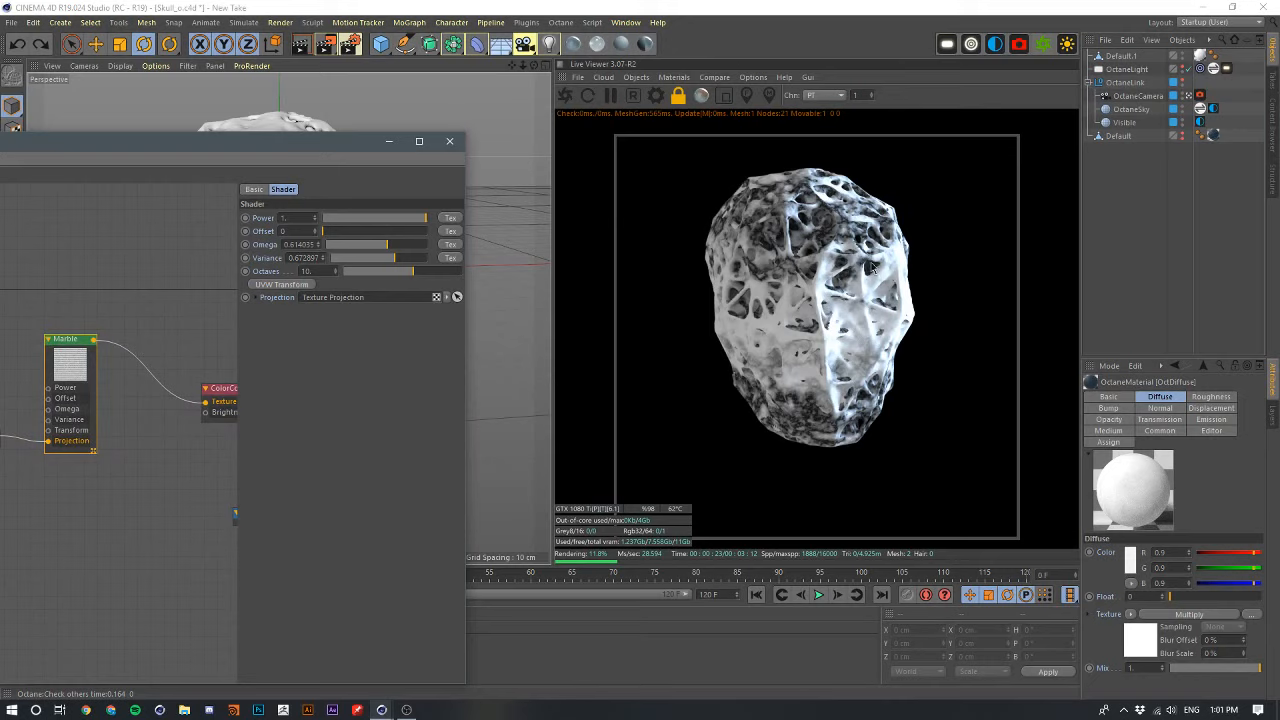
# - Raise the ColorCorrection node's gamma to about 0.51
pyautogui.moveTo(173, 340); pyautogui.dragTo(37, 338, button='middle')
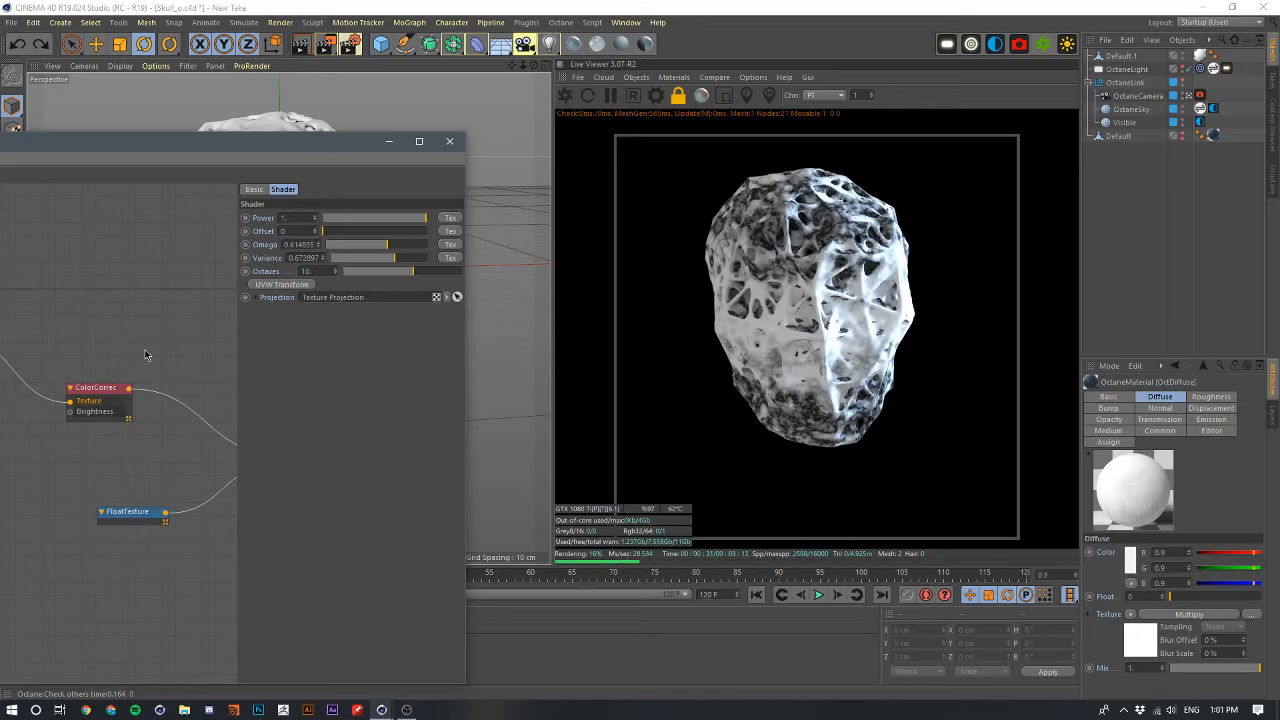
pyautogui.click(68, 412)
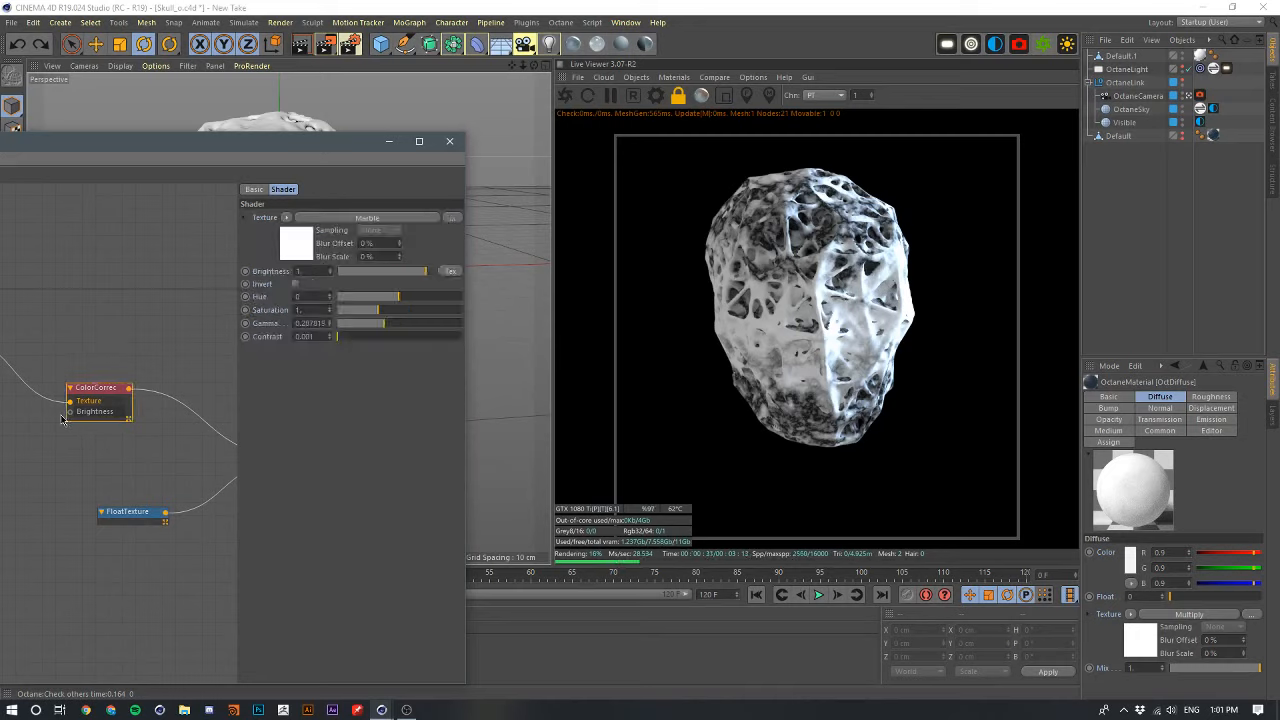
pyautogui.moveTo(157, 344); pyautogui.dragTo(127, 344, button='middle')
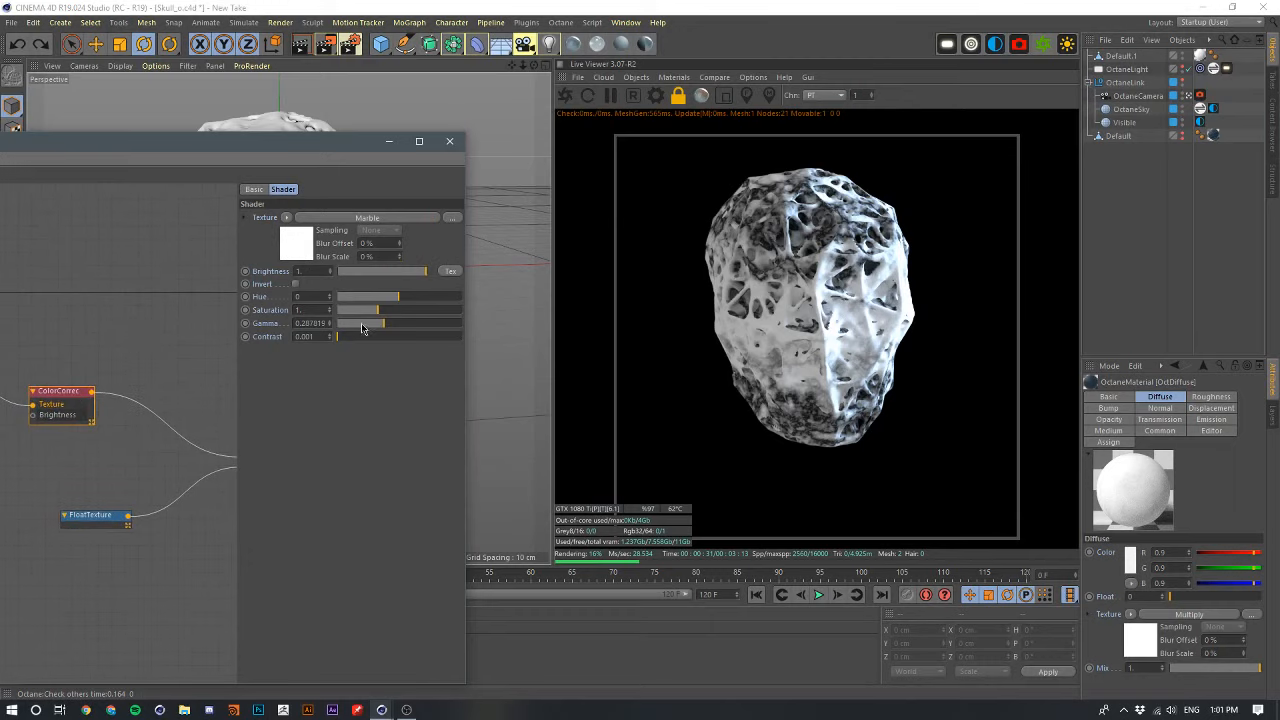
pyautogui.rightClick(274, 326)
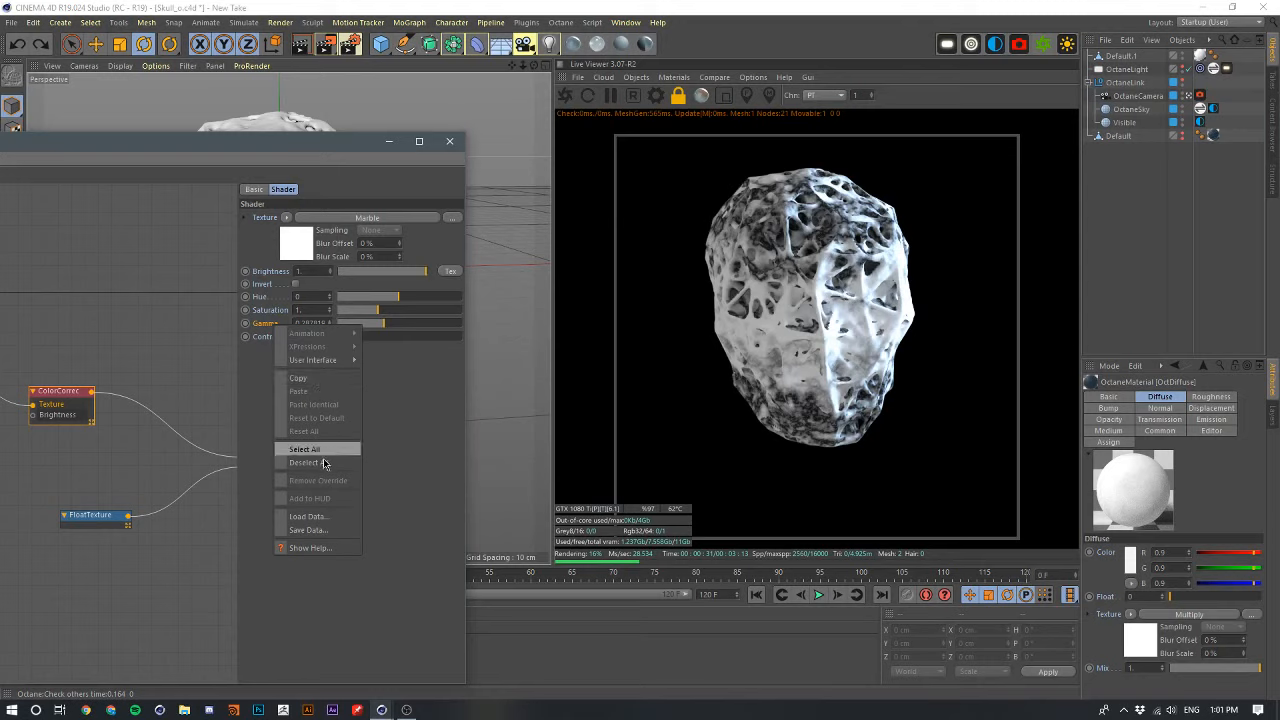
pyautogui.click(383, 386)
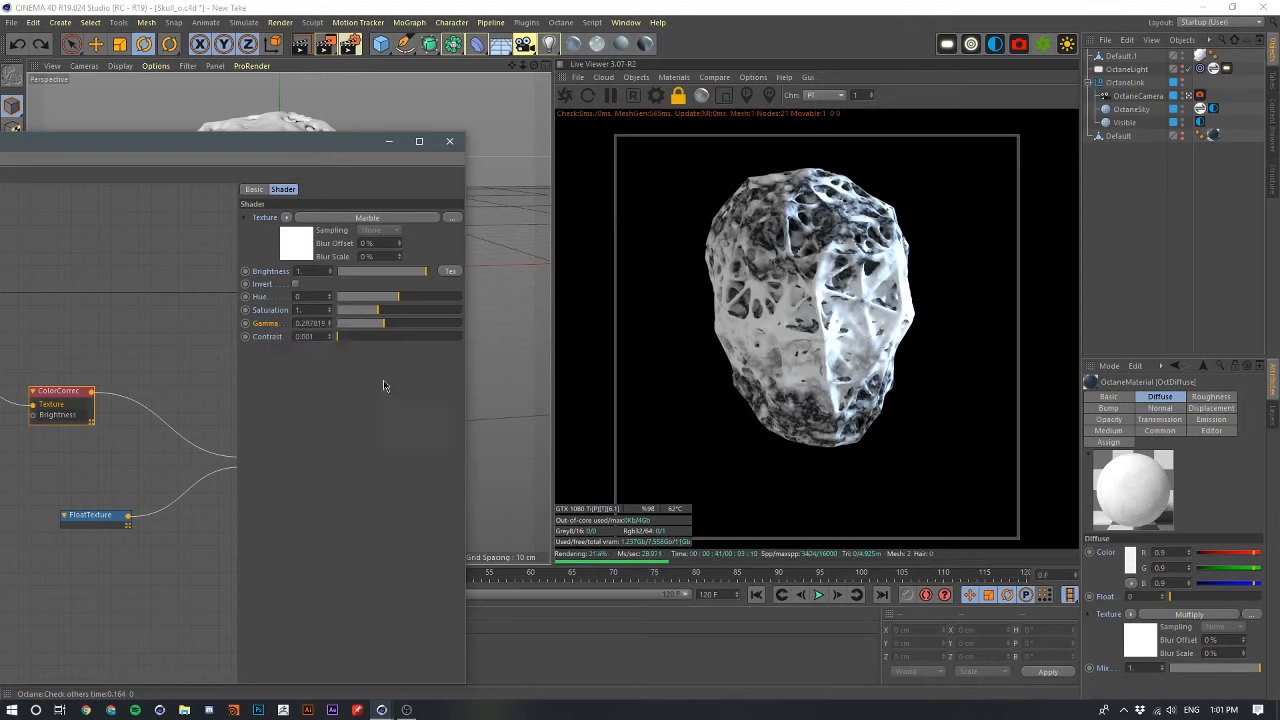
pyautogui.moveTo(384, 327)
pyautogui.mouseDown()
pyautogui.moveTo(371, 328)
pyautogui.moveTo(411, 331)
pyautogui.moveTo(393, 335)
pyautogui.mouseUp()
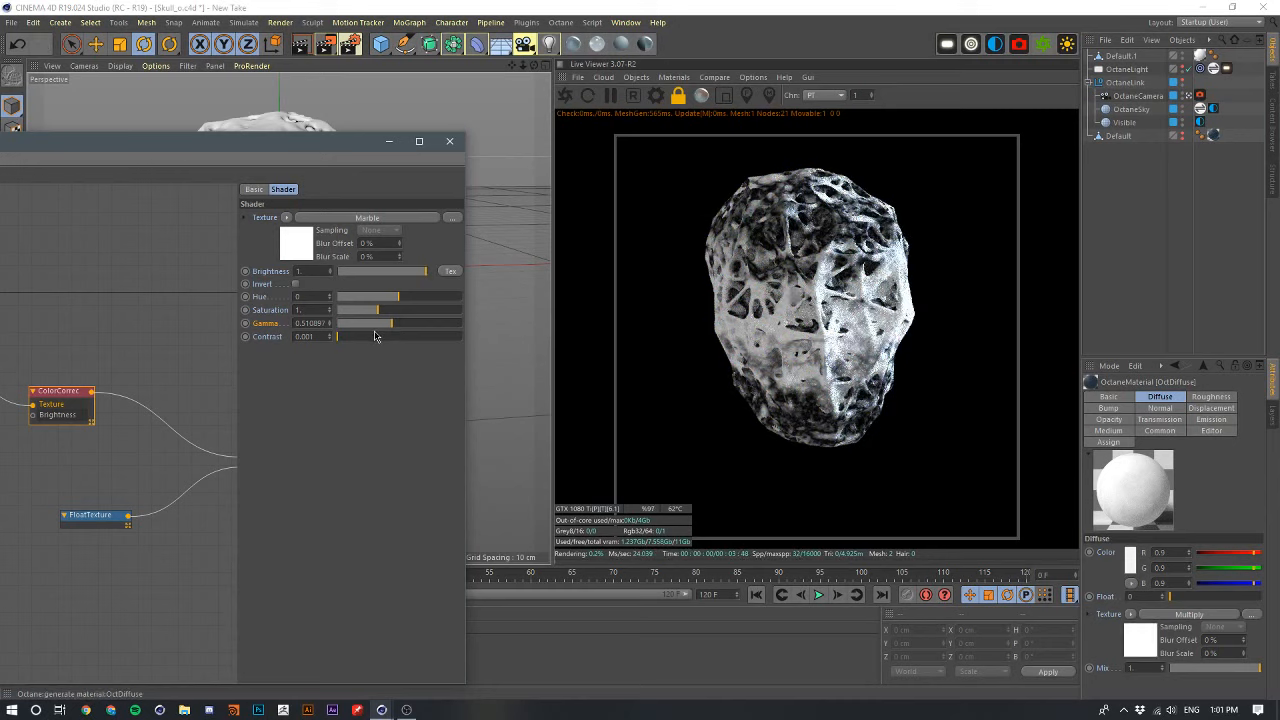
pyautogui.rightClick(268, 328)
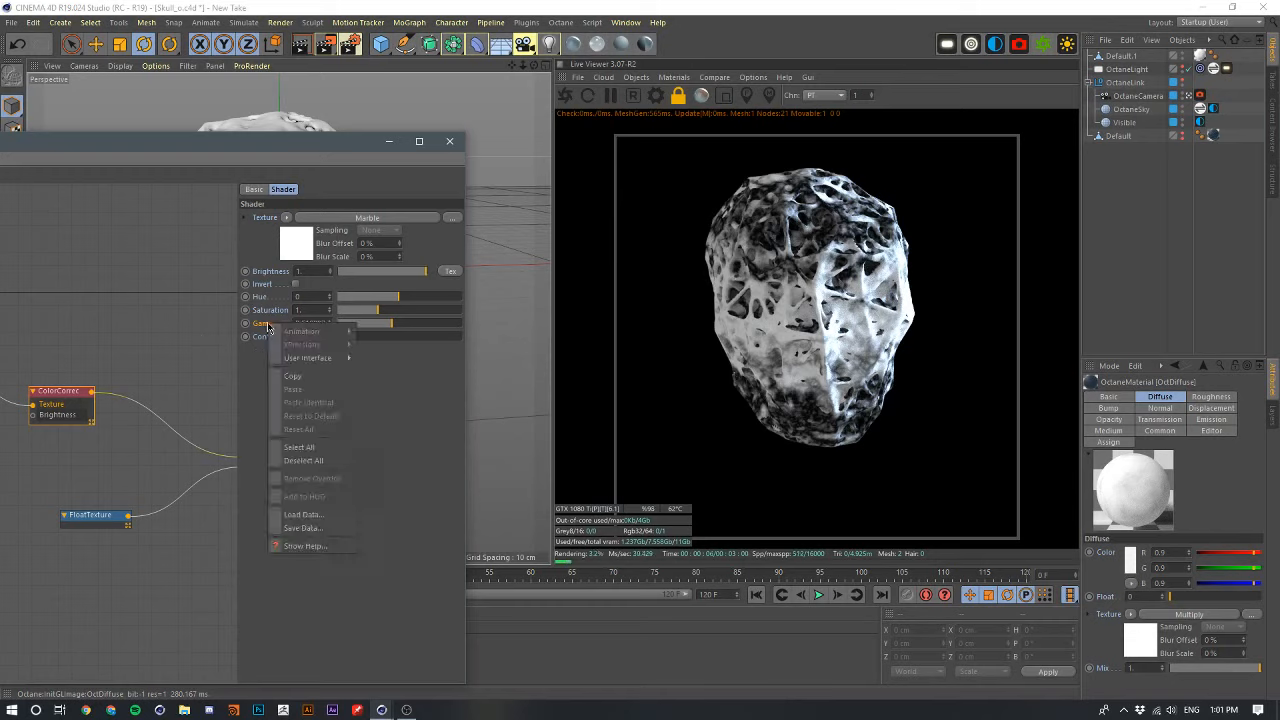
pyautogui.click(259, 363)
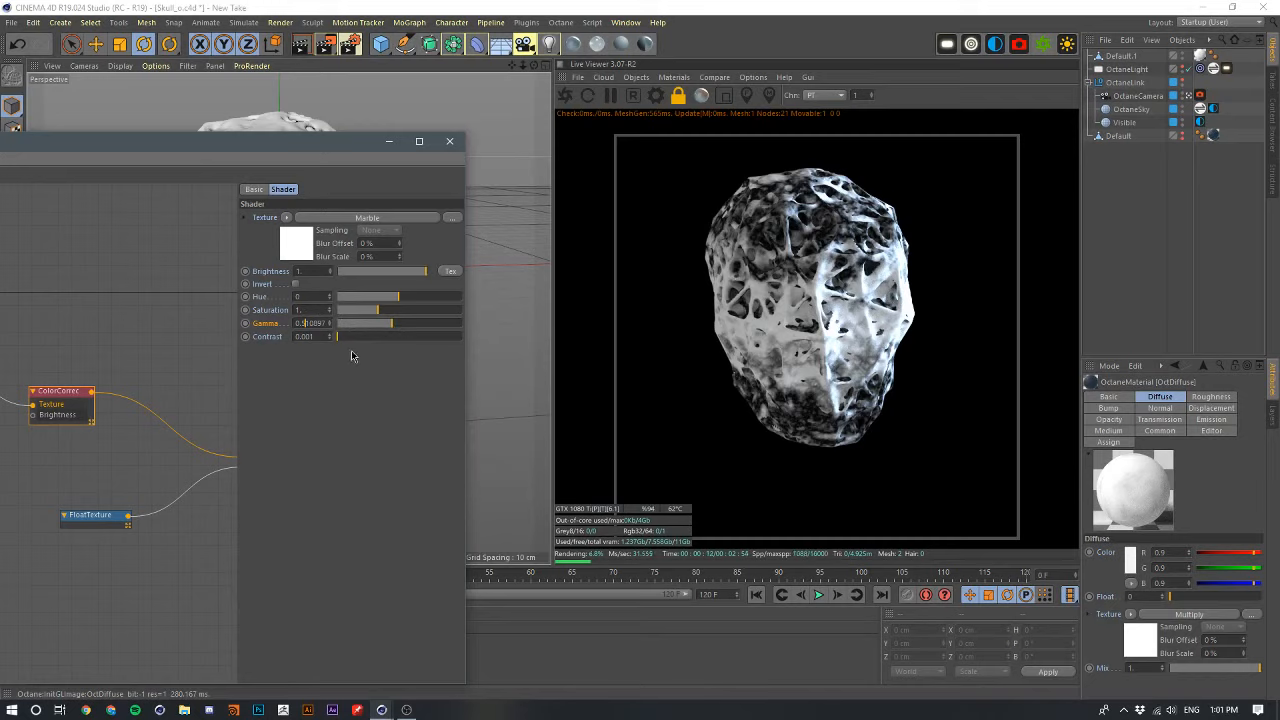
# - Connect the ColorCorrection output directly to the material's Diffuse channel for comparison, and reconnect the Multiply output to that channel
pyautogui.moveTo(149, 318); pyautogui.dragTo(229, 265, button='middle')
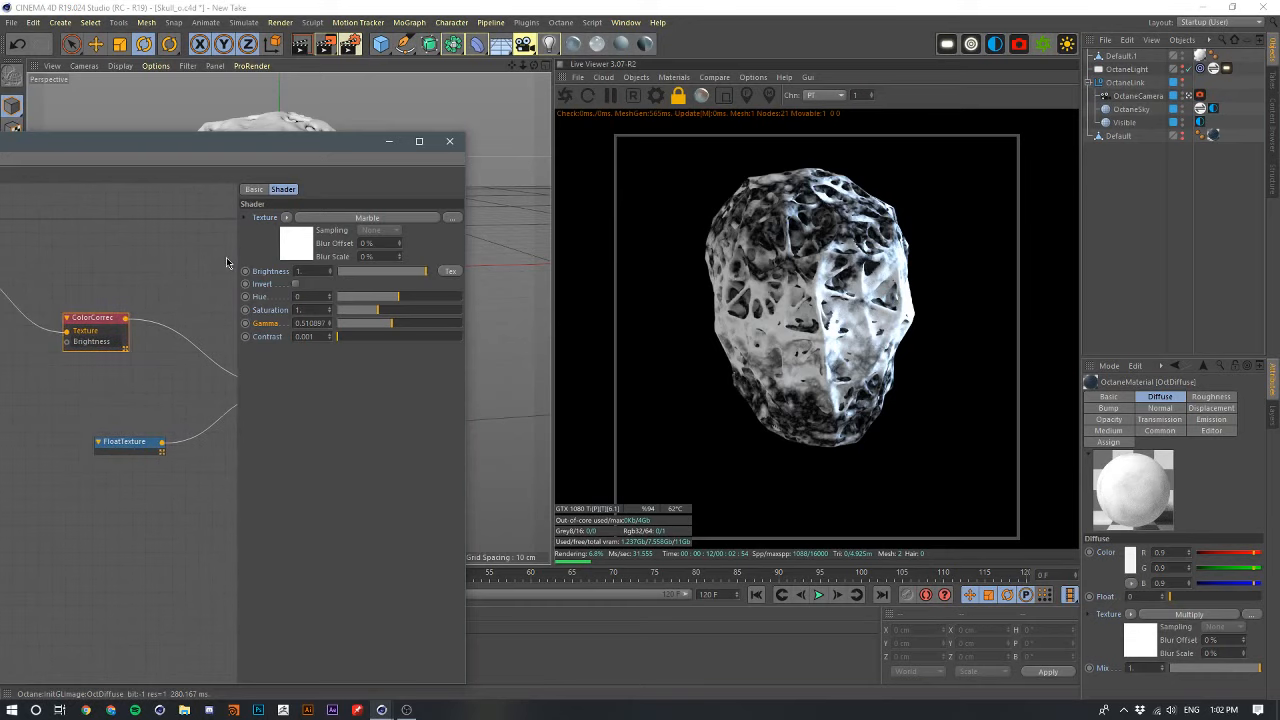
pyautogui.moveTo(165, 341); pyautogui.dragTo(44, 332, button='middle')
pyautogui.scroll(-3, 88, 338)
pyautogui.scroll(-3, 50, 336)
pyautogui.moveTo(249, 145); pyautogui.dragTo(410, 95)
pyautogui.moveTo(175, 292); pyautogui.dragTo(163, 290, button='middle')
pyautogui.moveTo(155, 289); pyautogui.dragTo(349, 313)
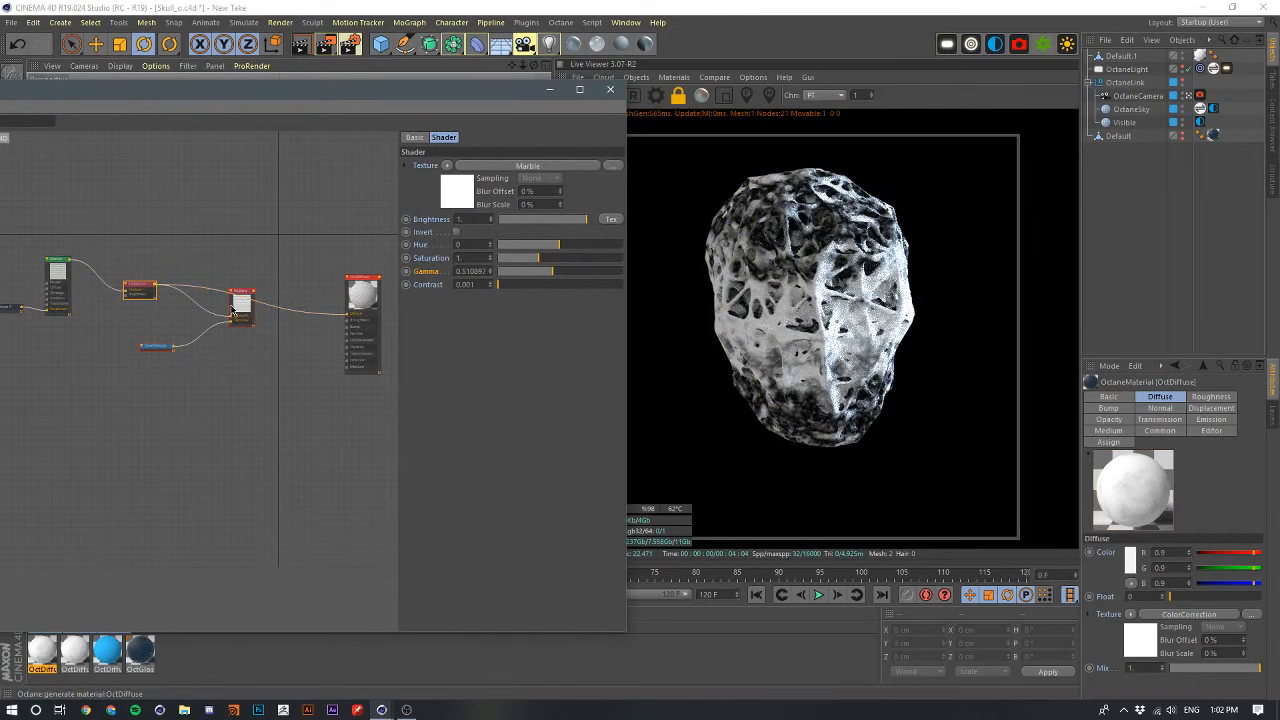
pyautogui.moveTo(254, 298); pyautogui.dragTo(349, 322)
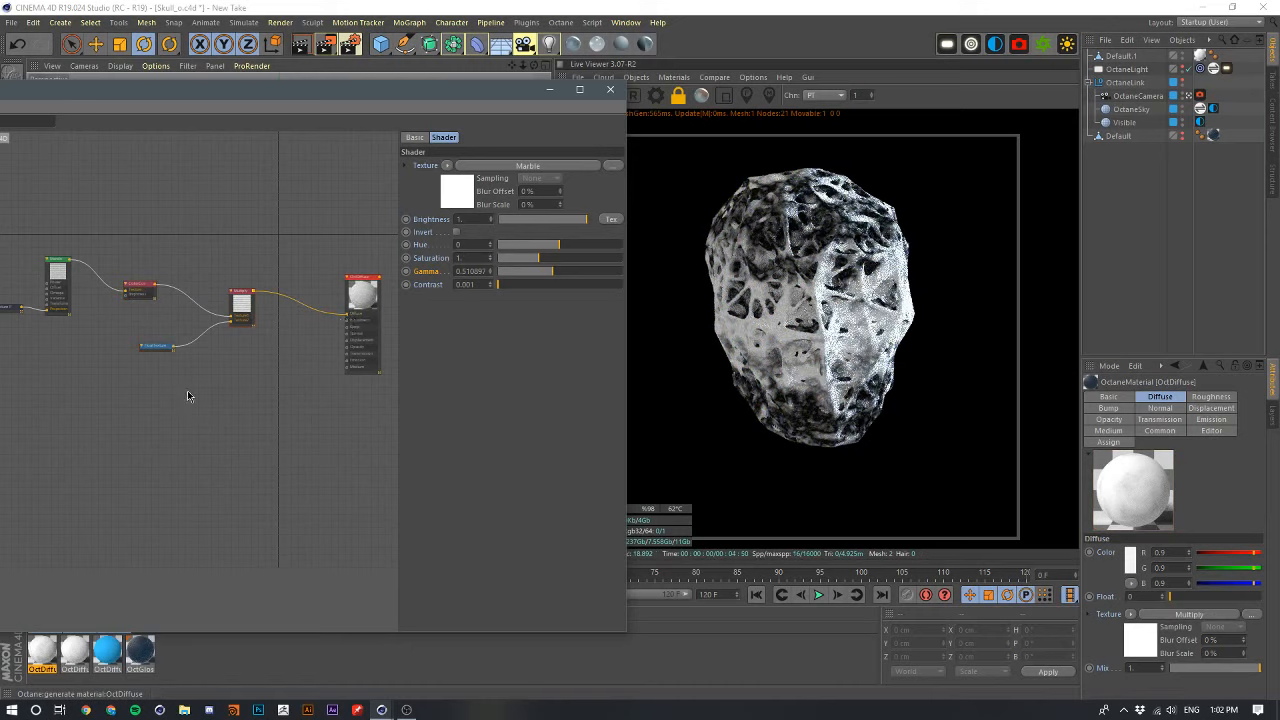
# - Lower the FloatTexture value feeding Multiply to about 0.12 for comparison, and raise it to about 1.07
pyautogui.moveTo(133, 340); pyautogui.dragTo(190, 392)
pyautogui.moveTo(189, 380); pyautogui.dragTo(262, 452, button='middle')
pyautogui.scroll(4, 250, 424)
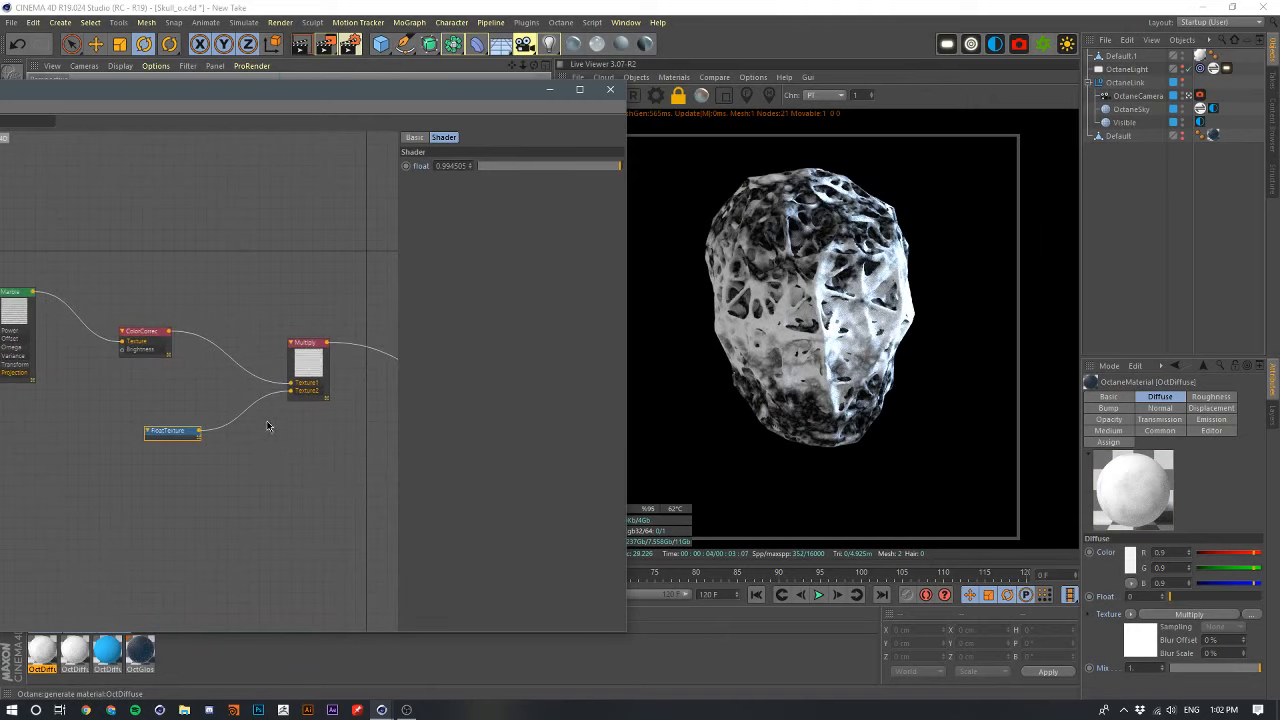
pyautogui.moveTo(579, 173); pyautogui.dragTo(494, 181)
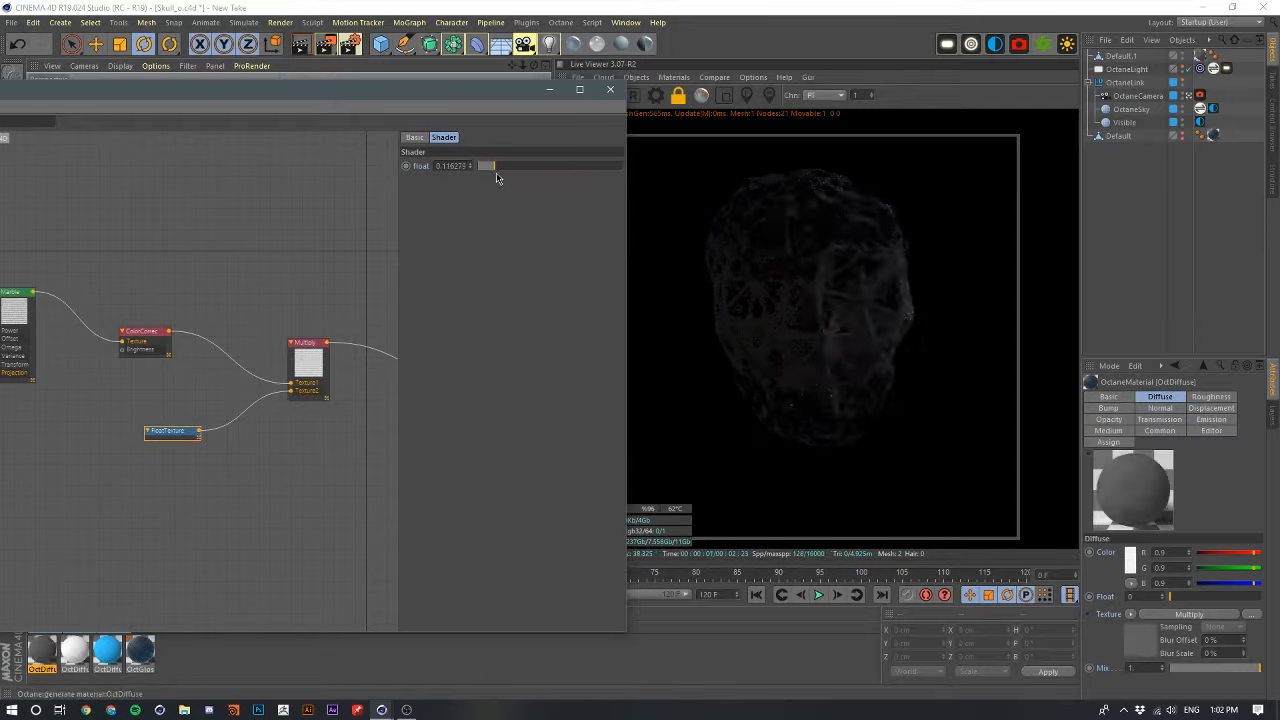
pyautogui.moveTo(485, 168); pyautogui.dragTo(628, 170)
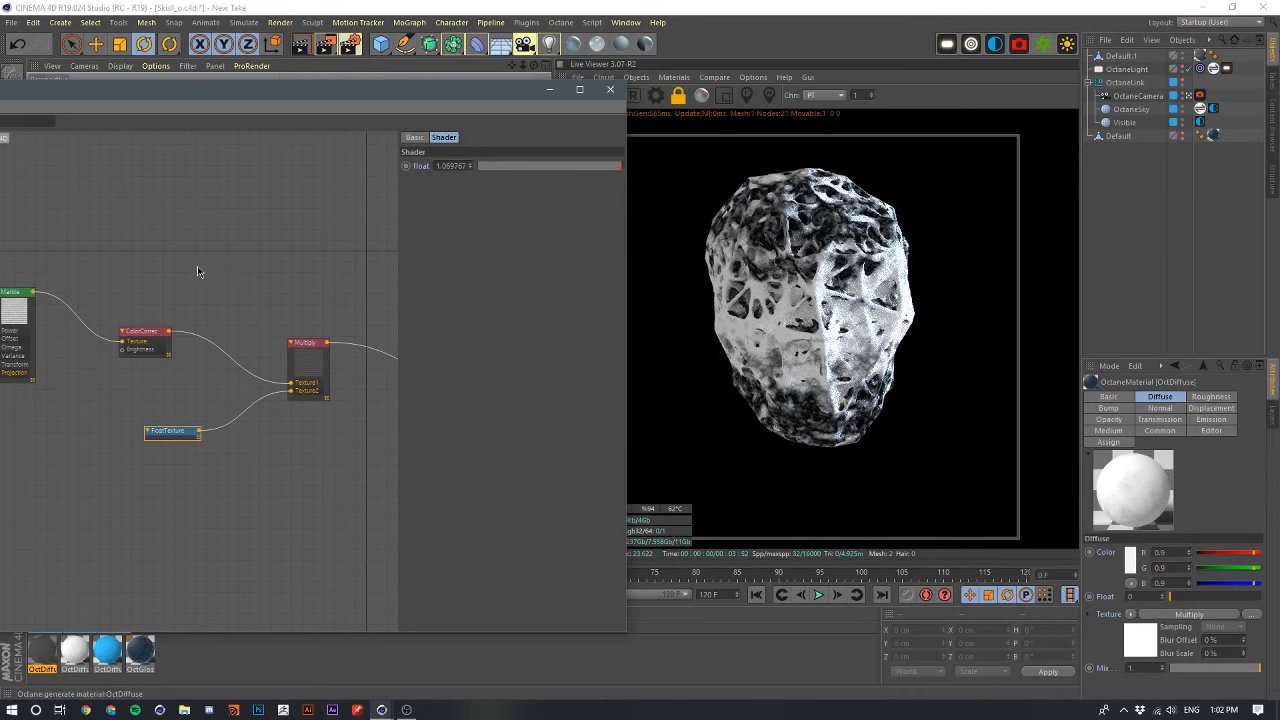
# - Select and copy the preview material's Texture Projection, Marble, ColorCorrection, FloatTexture and Multiply nodes
pyautogui.moveTo(322, 248); pyautogui.dragTo(172, 283, button='middle')
pyautogui.moveTo(296, 317); pyautogui.dragTo(180, 357, button='middle')
pyautogui.click(300, 385)
pyautogui.moveTo(271, 333); pyautogui.dragTo(370, 334, button='middle')
pyautogui.moveTo(250, 335); pyautogui.dragTo(367, 335, button='middle')
pyautogui.scroll(-4, 366, 334)
pyautogui.moveTo(360, 321); pyautogui.dragTo(41, 491)
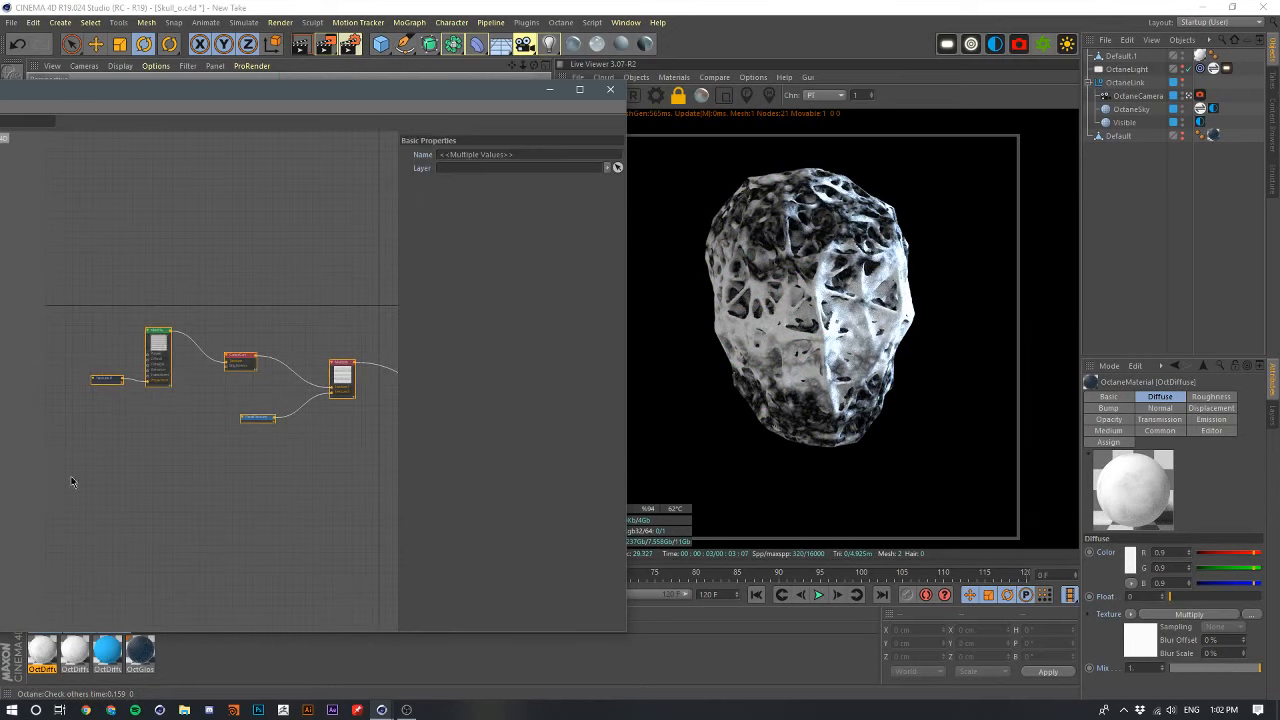
# - Open the OctGlossy material's node graph and delete its old roughness nodes, from Texture Projection through Multiply
pyautogui.click(143, 656)
pyautogui.moveTo(318, 461); pyautogui.dragTo(221, 496, button='middle')
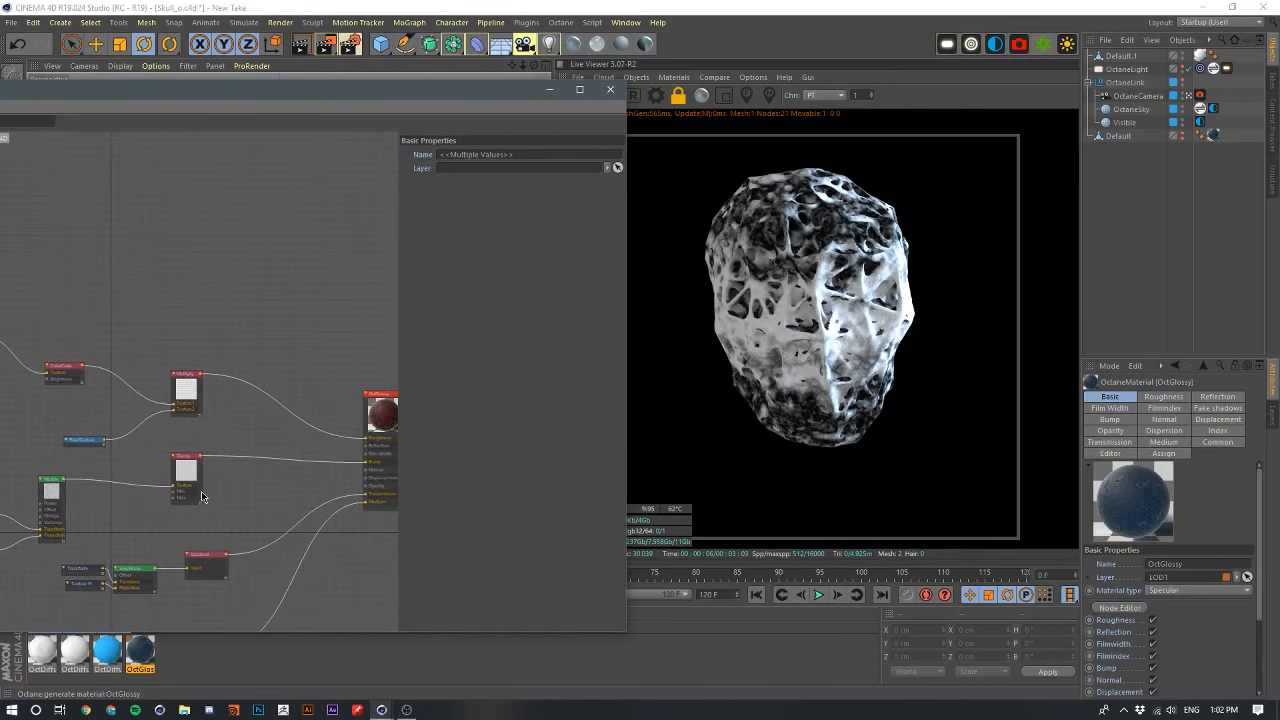
pyautogui.moveTo(201, 491); pyautogui.dragTo(363, 480, button='middle')
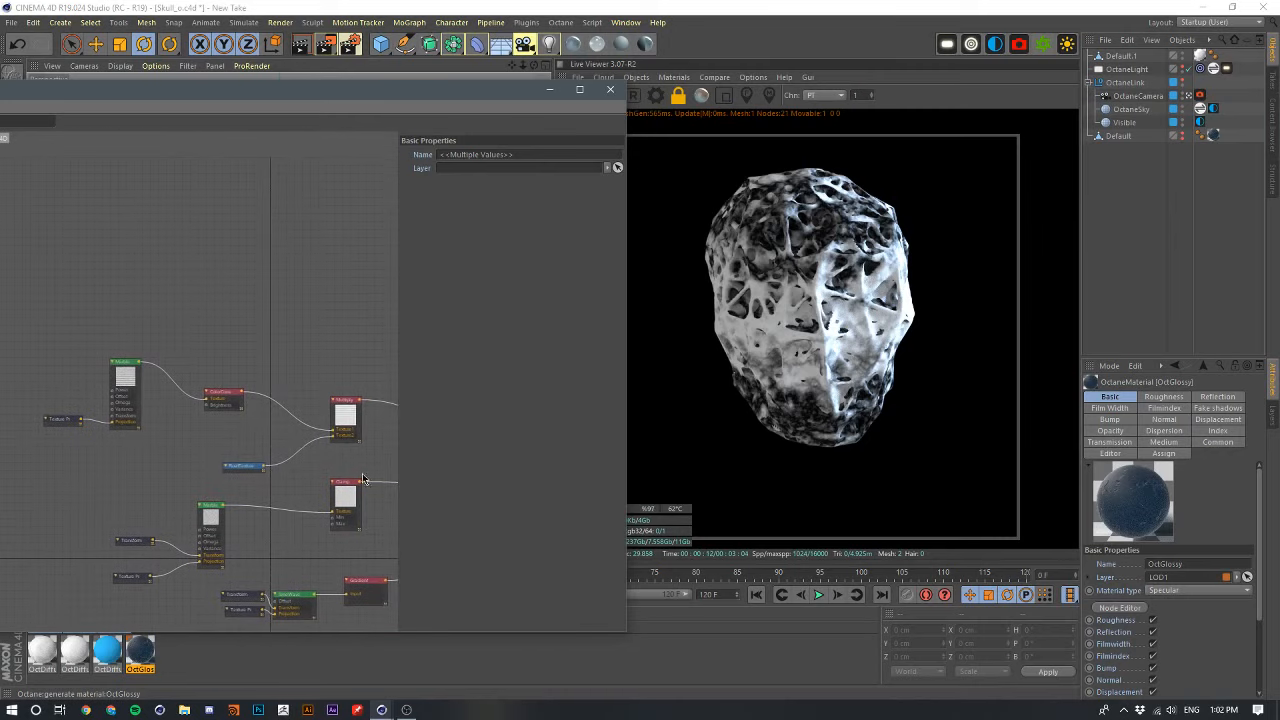
pyautogui.moveTo(378, 342); pyautogui.dragTo(40, 436)
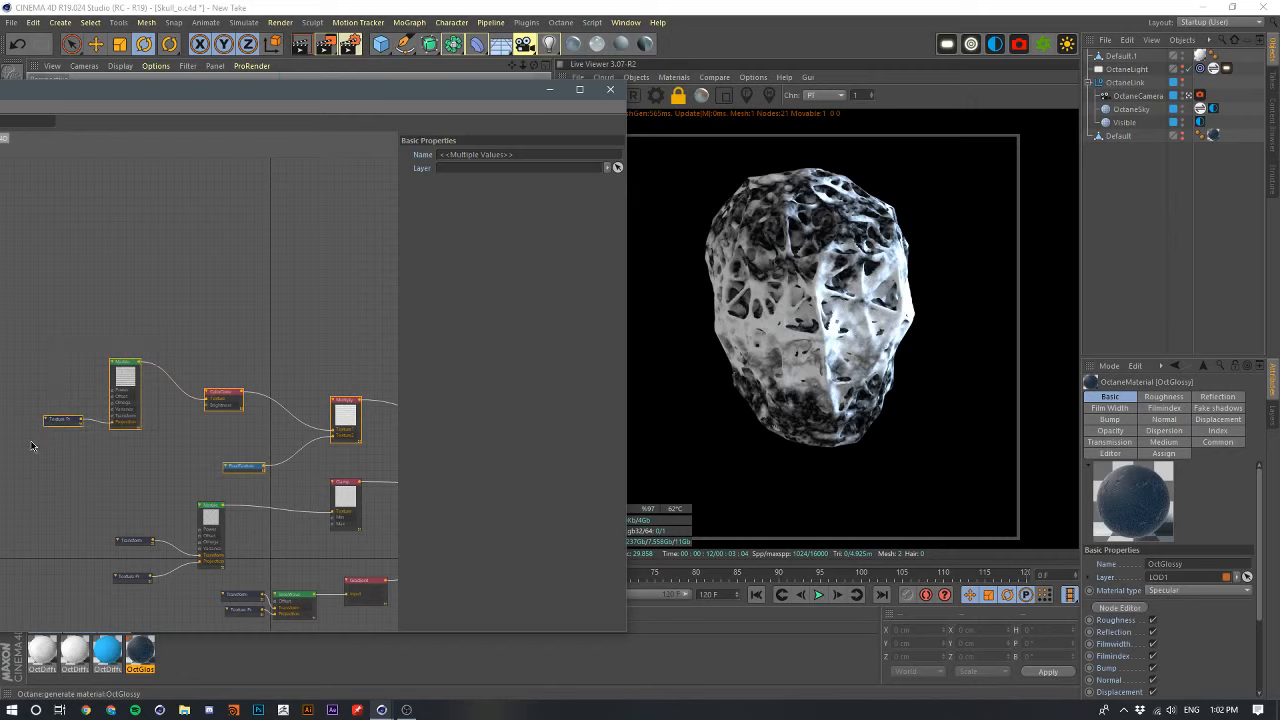
pyautogui.rightClick(122, 391)
pyautogui.click(153, 479)
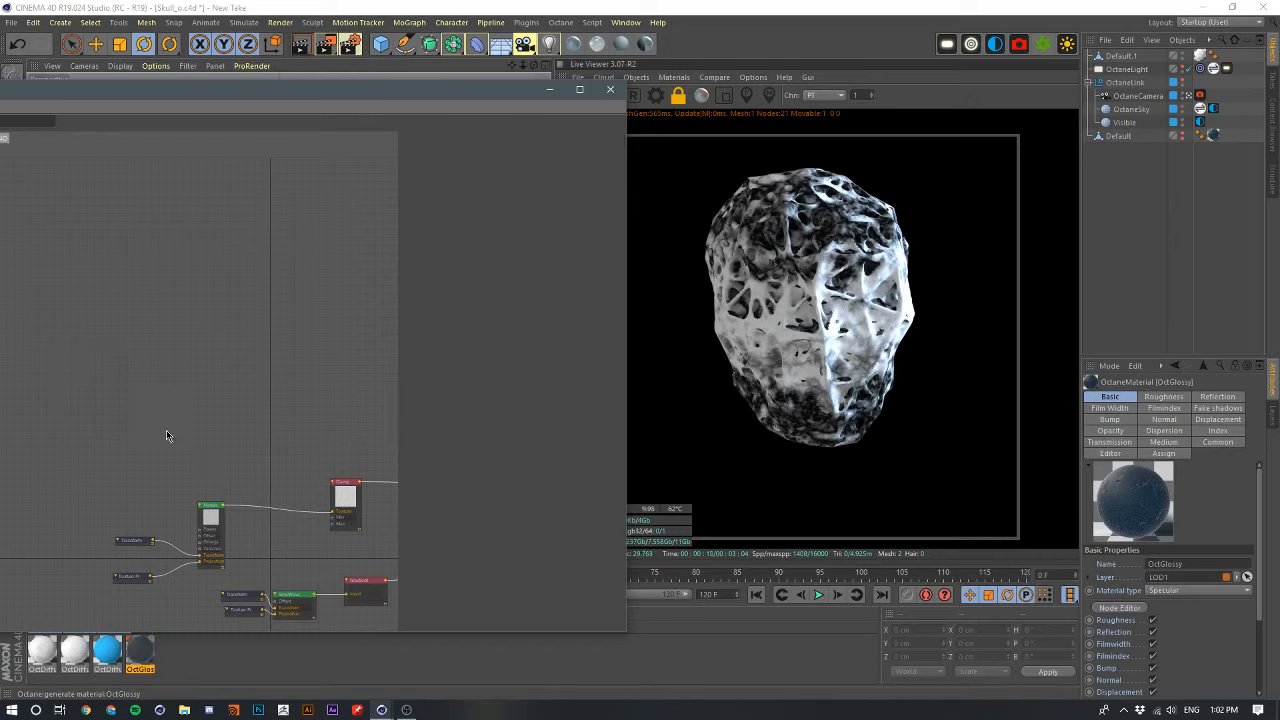
# - Paste the adjusted nodes into the OctGlossy graph, position them above the bump branch and connect Multiply to the Roughness channel
pyautogui.moveTo(190, 405); pyautogui.dragTo(84, 414, button='middle')
pyautogui.hotkey('ctrl', 'v')
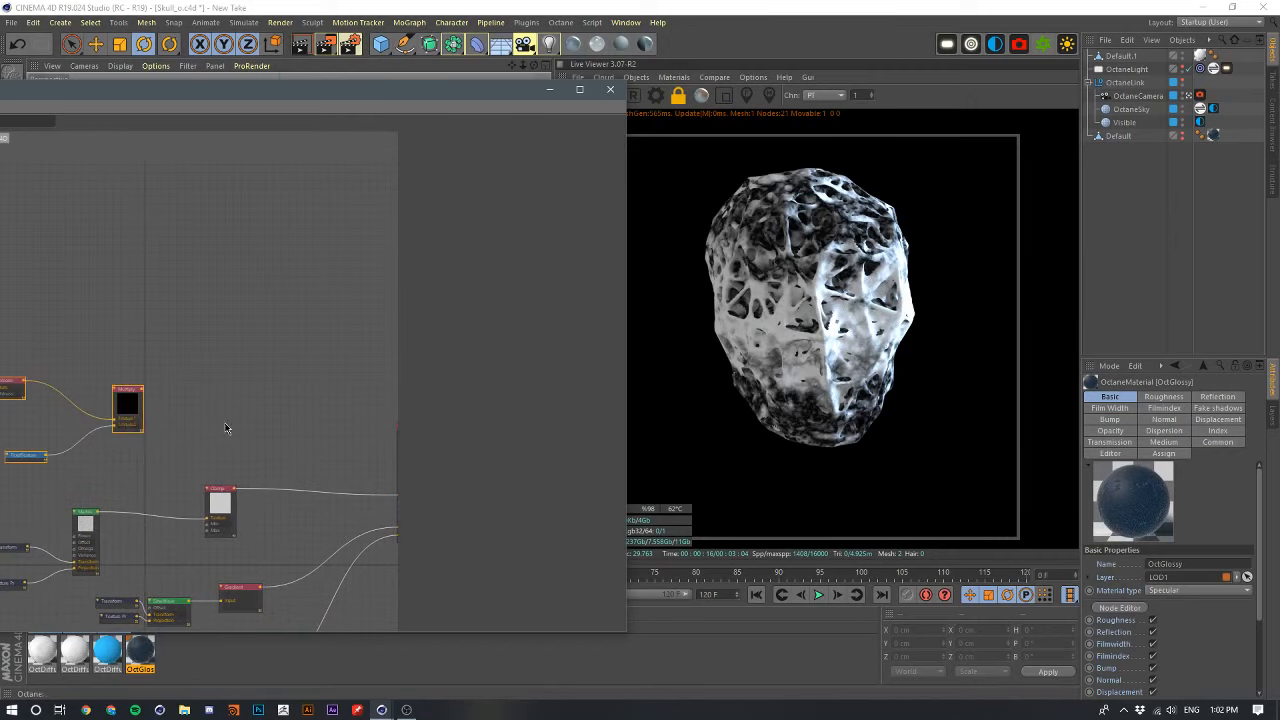
pyautogui.moveTo(204, 372); pyautogui.dragTo(339, 359, button='middle')
pyautogui.moveTo(325, 336); pyautogui.dragTo(26, 442)
pyautogui.moveTo(264, 388); pyautogui.dragTo(366, 392)
pyautogui.moveTo(324, 359); pyautogui.dragTo(242, 351, button='middle')
pyautogui.moveTo(205, 364); pyautogui.dragTo(361, 442)
pyautogui.moveTo(349, 347); pyautogui.dragTo(390, 358, button='middle')
# - Select and copy the OctGlossy bump branch: the Clamp, Marble, Transform and Texture Projection nodes
pyautogui.moveTo(301, 427); pyautogui.dragTo(359, 377, button='middle')
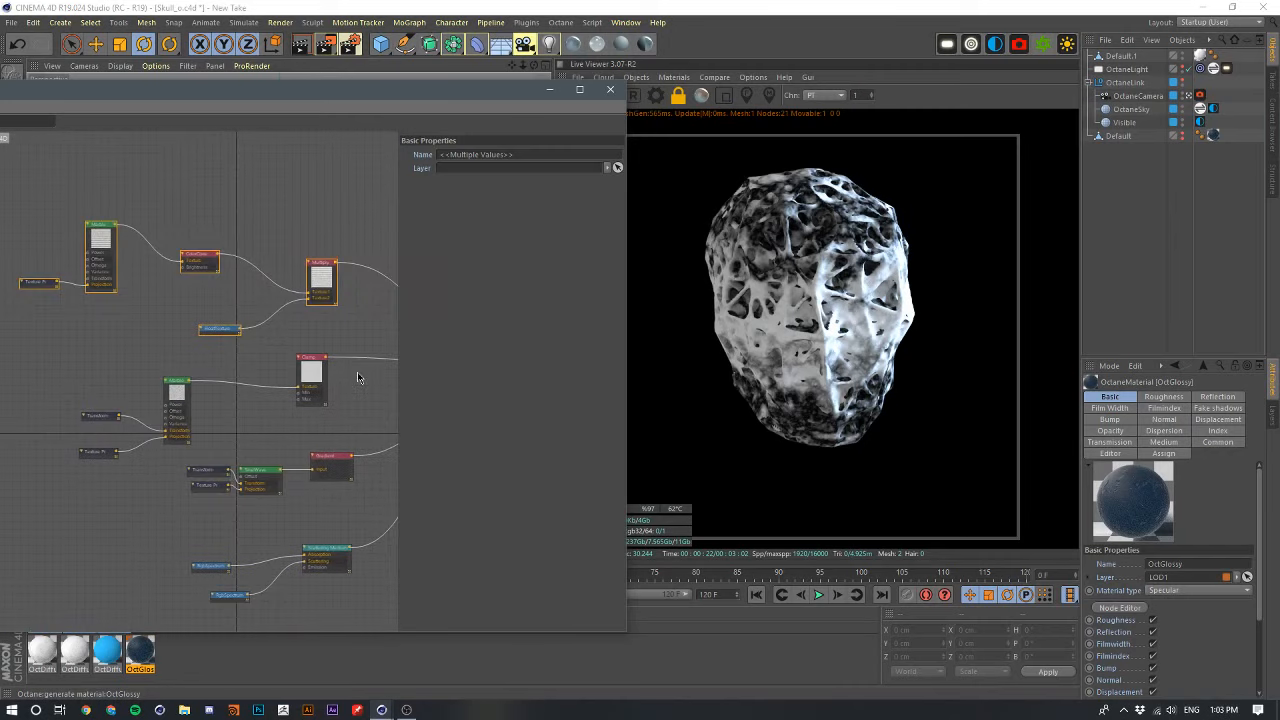
pyautogui.moveTo(356, 380); pyautogui.dragTo(196, 449)
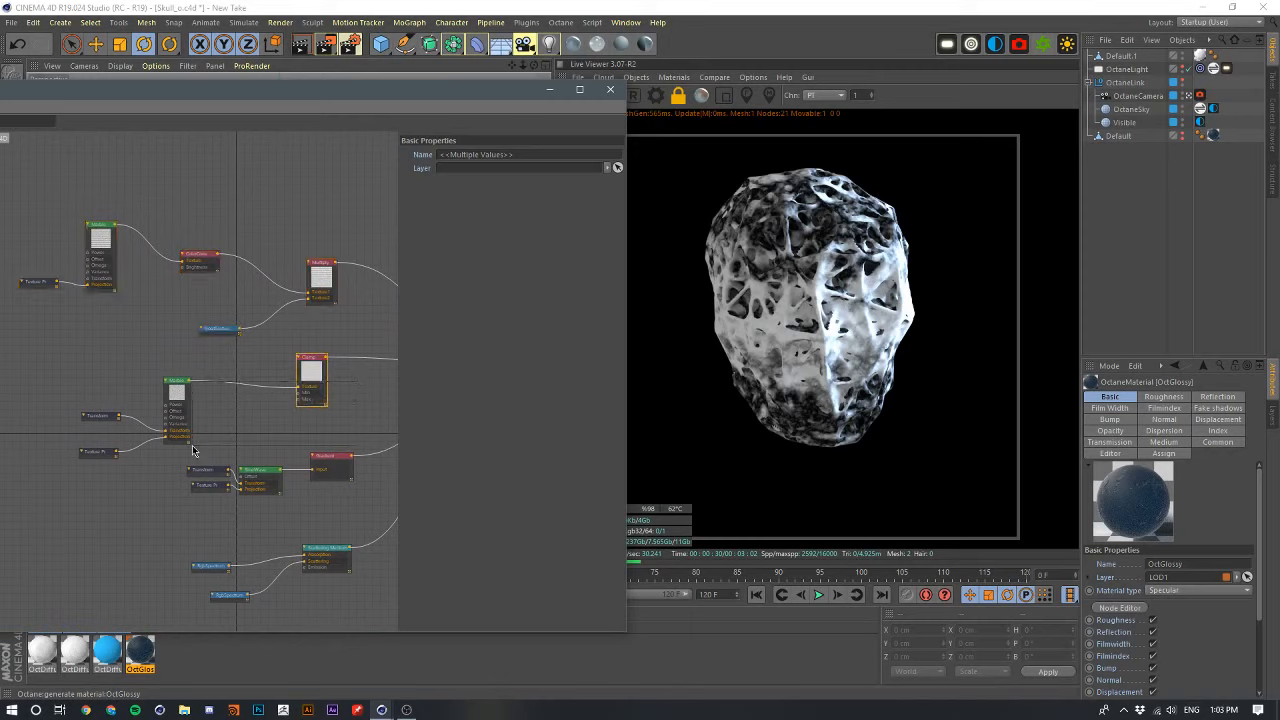
pyautogui.keyDown('shift'); pyautogui.click(185, 378); pyautogui.keyUp('shift')
pyautogui.keyDown('shift'); pyautogui.click(117, 418); pyautogui.keyUp('shift')
pyautogui.keyDown('shift'); pyautogui.click(115, 451); pyautogui.keyUp('shift')
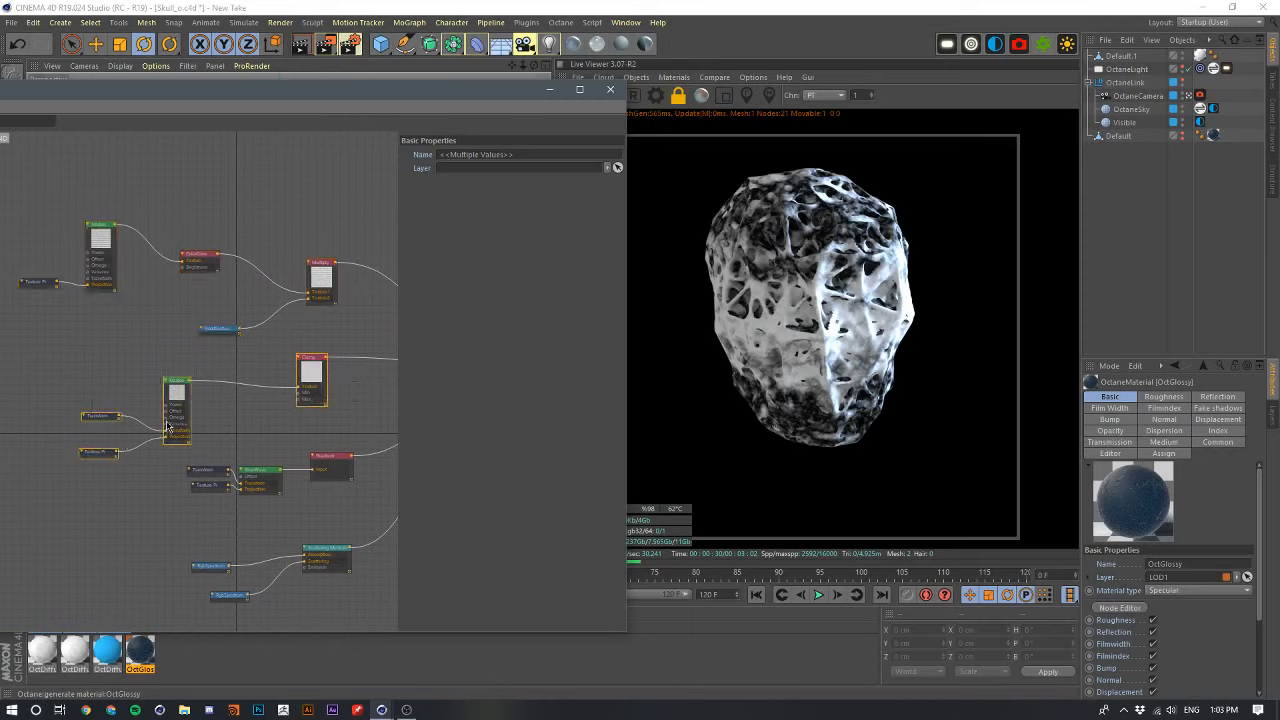
# - Open the OctDiffuse preview material's node graph and delete its old roughness nodes, from Texture Projection through Multiply
pyautogui.click(42, 652)
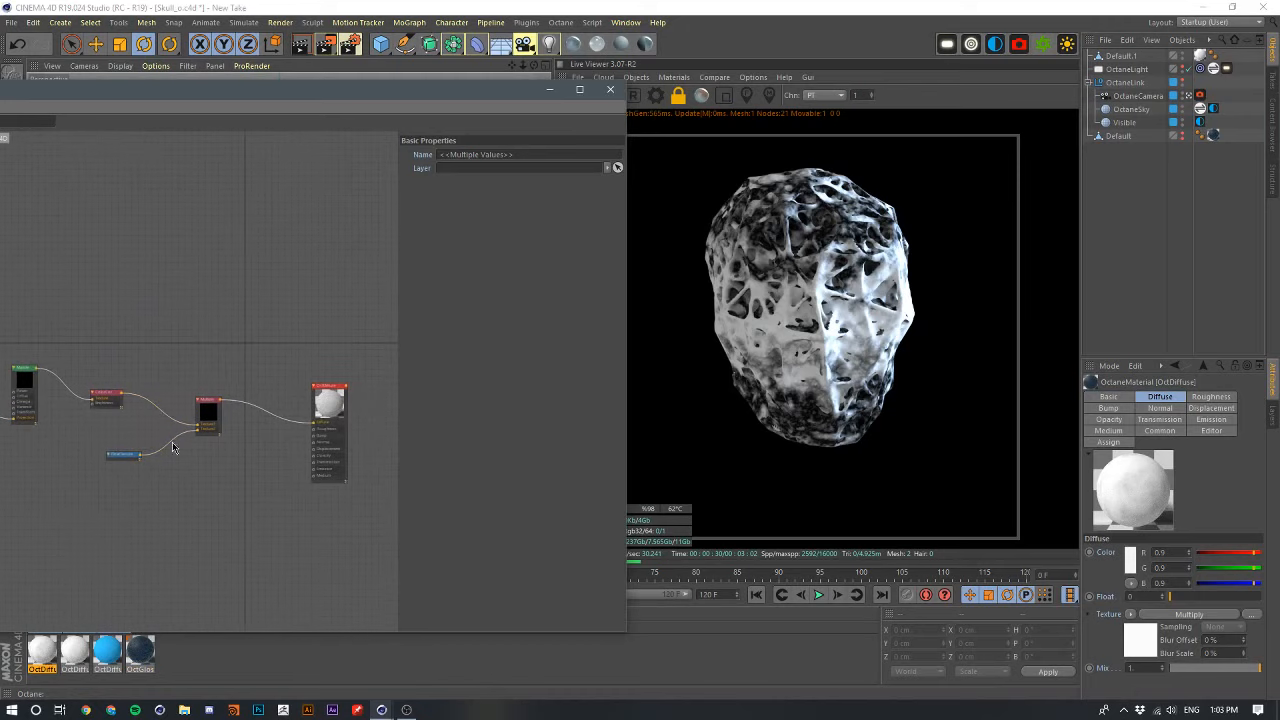
pyautogui.moveTo(268, 515); pyautogui.dragTo(355, 528, button='middle')
pyautogui.moveTo(376, 373); pyautogui.dragTo(39, 560)
pyautogui.rightClick(257, 423)
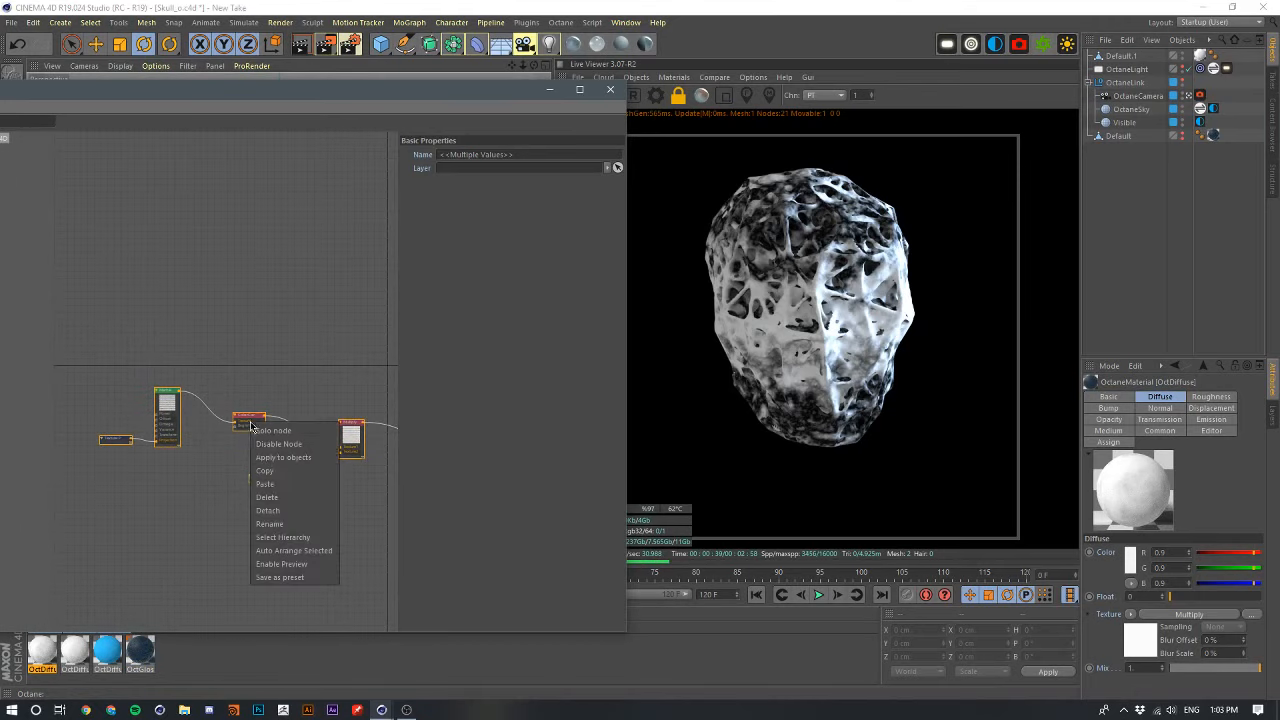
pyautogui.click(282, 510)
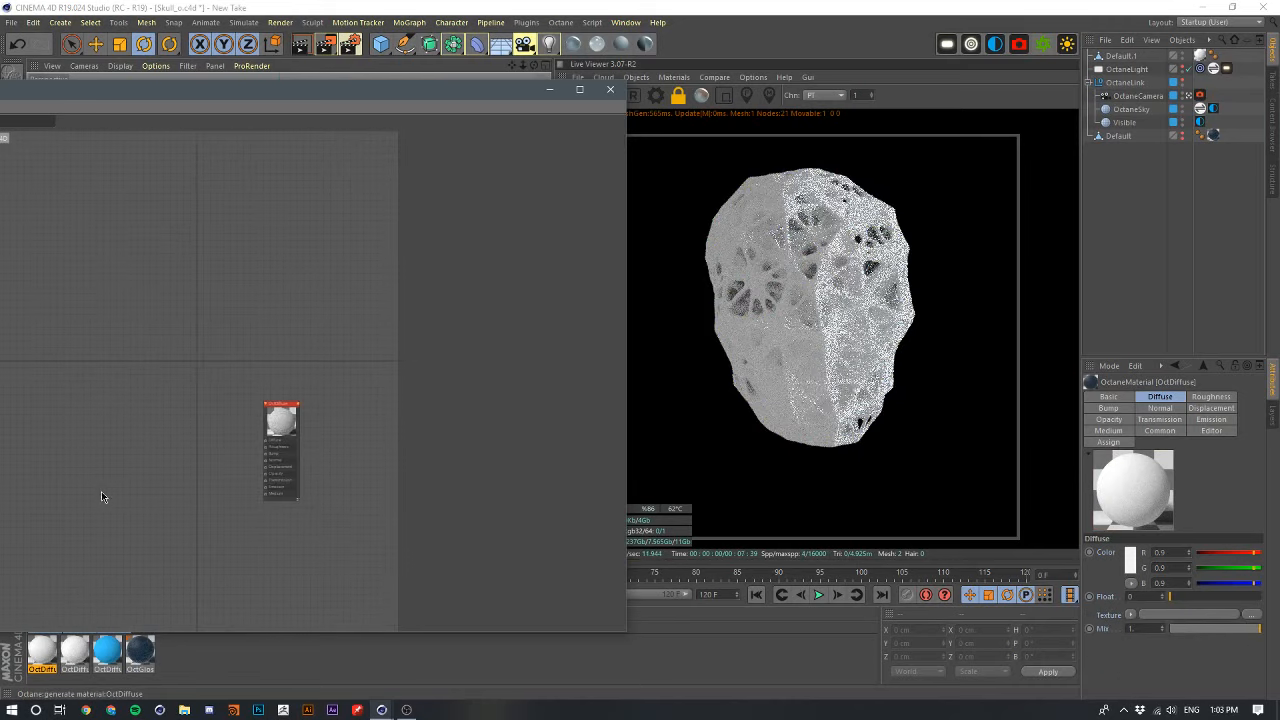
# - Paste the bump nodes into the OctDiffuse graph, position them beside the material and connect ClampTexture to the Diffuse channel
pyautogui.moveTo(382, 300); pyautogui.dragTo(104, 376)
pyautogui.moveTo(324, 309); pyautogui.dragTo(228, 432)
pyautogui.scroll(3, 237, 432)
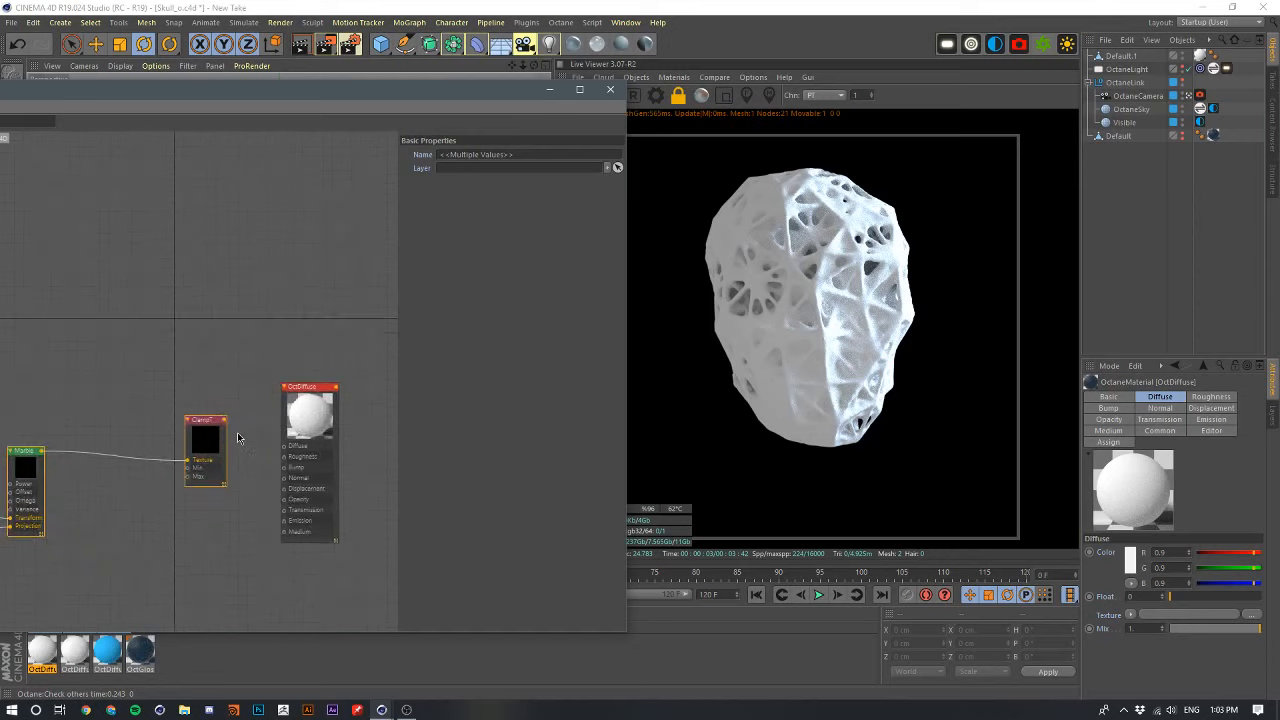
pyautogui.moveTo(252, 438); pyautogui.dragTo(224, 395, button='middle')
pyautogui.moveTo(199, 384); pyautogui.dragTo(257, 401)
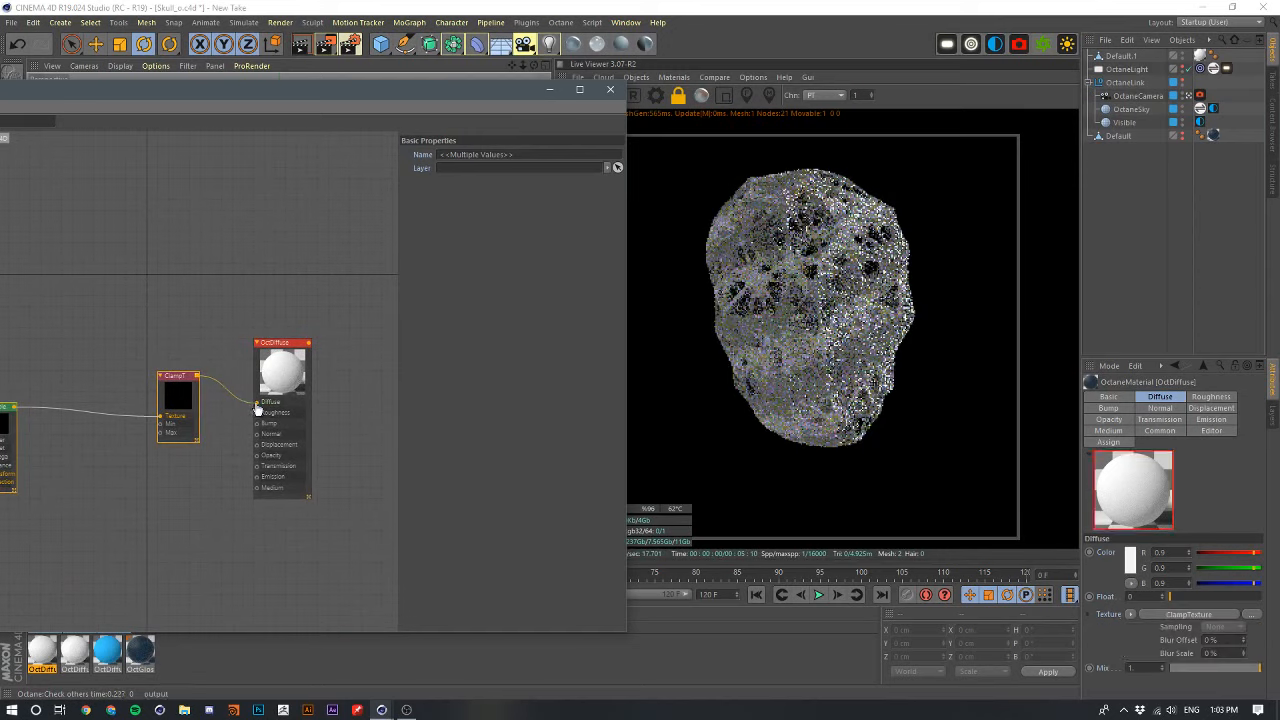
# - Examine the settings of the bump branch's Marble, Transform and Texture Projection nodes, including the available projection types
pyautogui.moveTo(238, 366); pyautogui.dragTo(334, 366, button='middle')
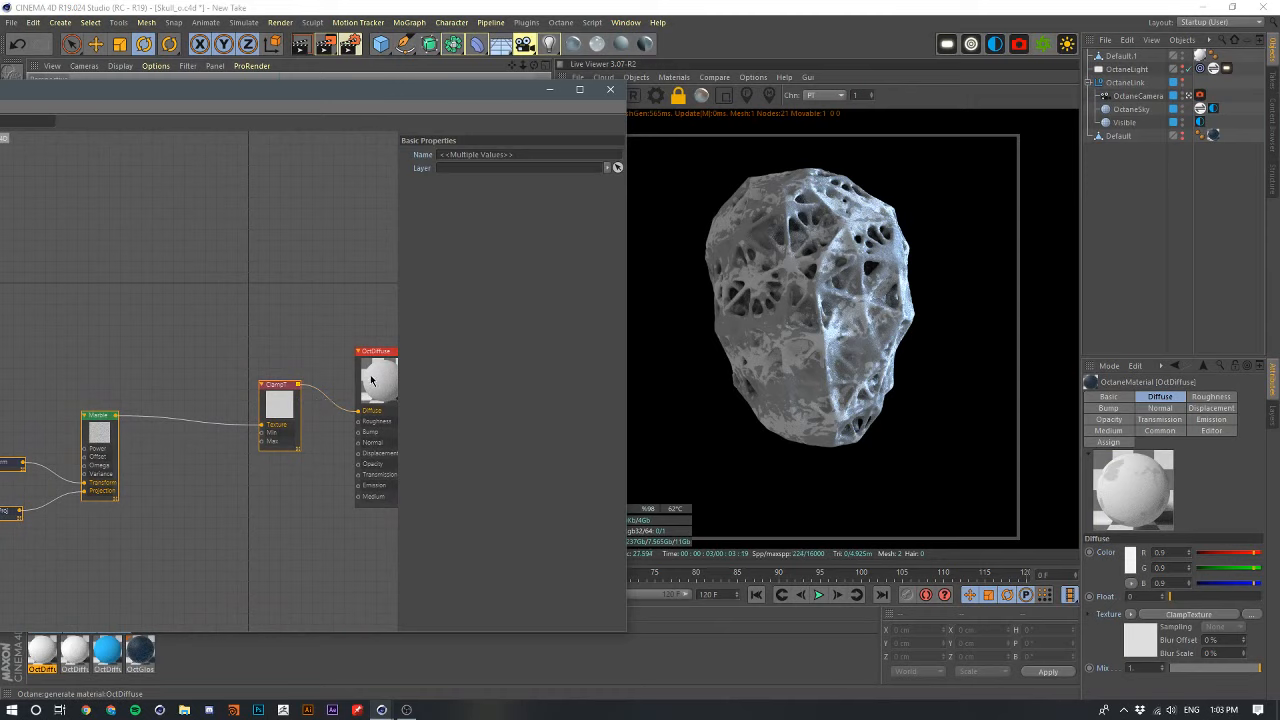
pyautogui.moveTo(310, 360); pyautogui.dragTo(281, 374, button='middle')
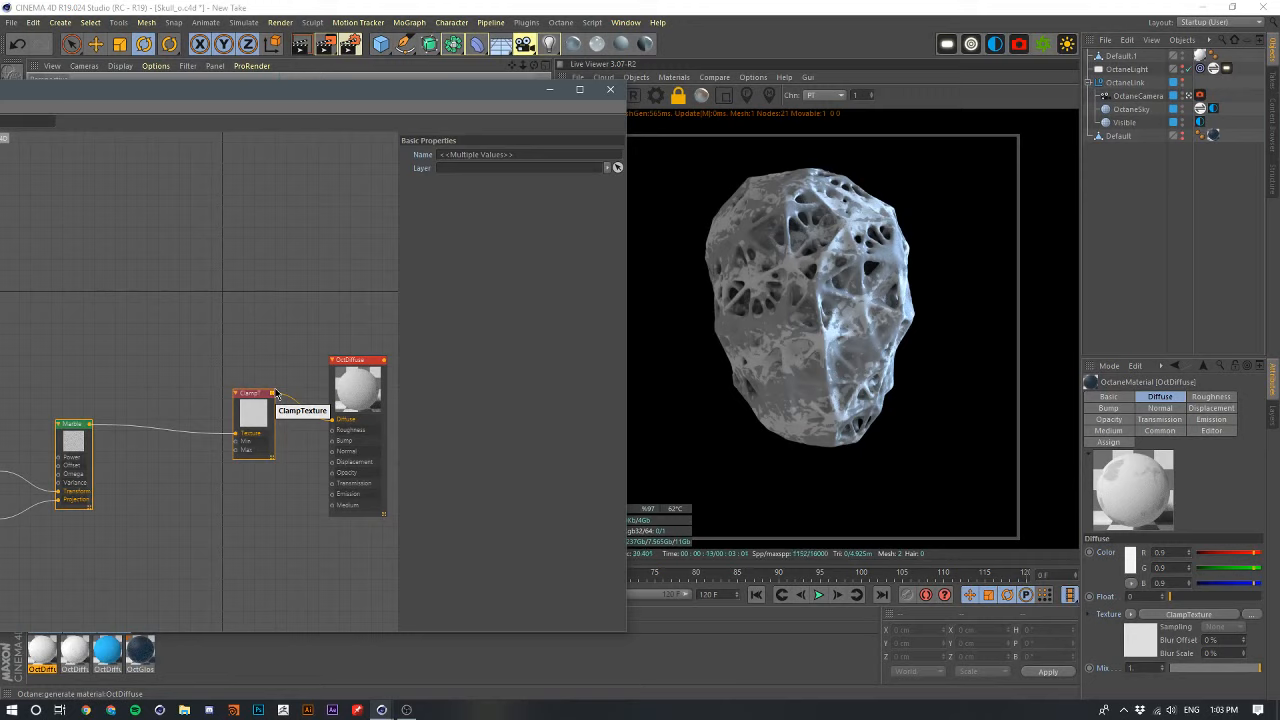
pyautogui.moveTo(258, 357); pyautogui.dragTo(430, 332, button='middle')
pyautogui.moveTo(172, 406); pyautogui.dragTo(150, 458)
pyautogui.moveTo(204, 368); pyautogui.dragTo(313, 424)
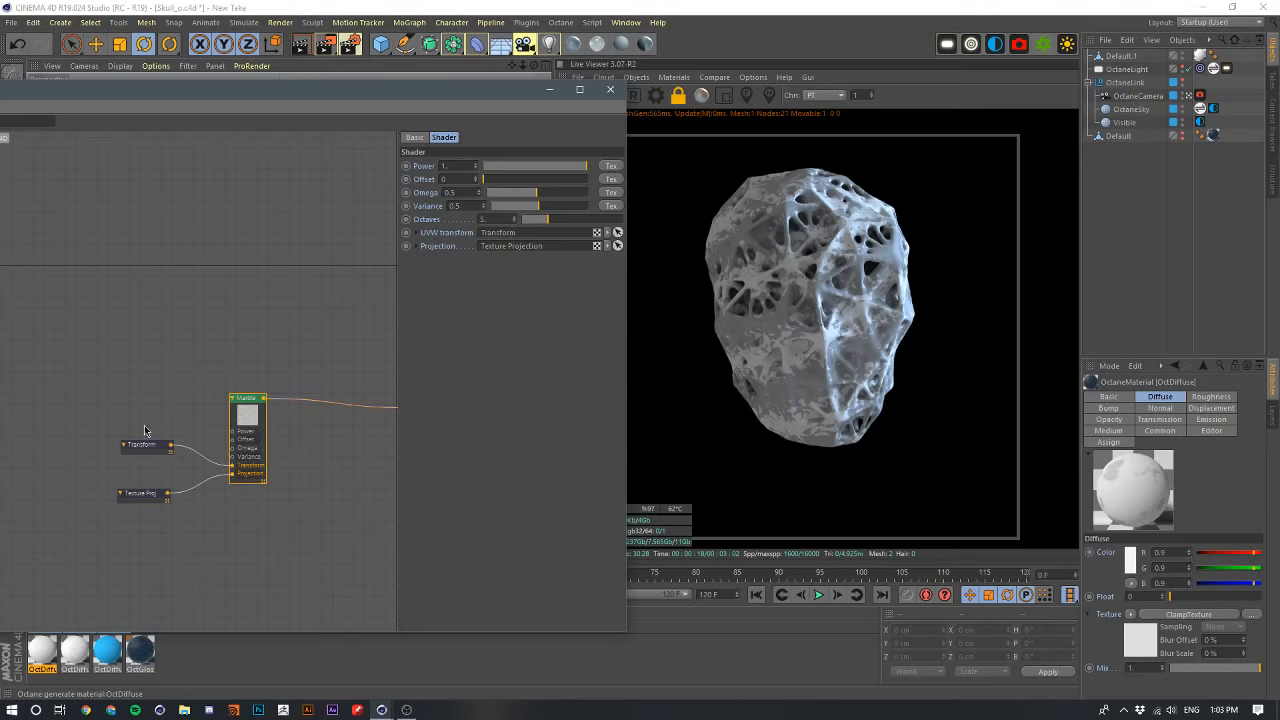
pyautogui.moveTo(148, 428); pyautogui.dragTo(132, 470)
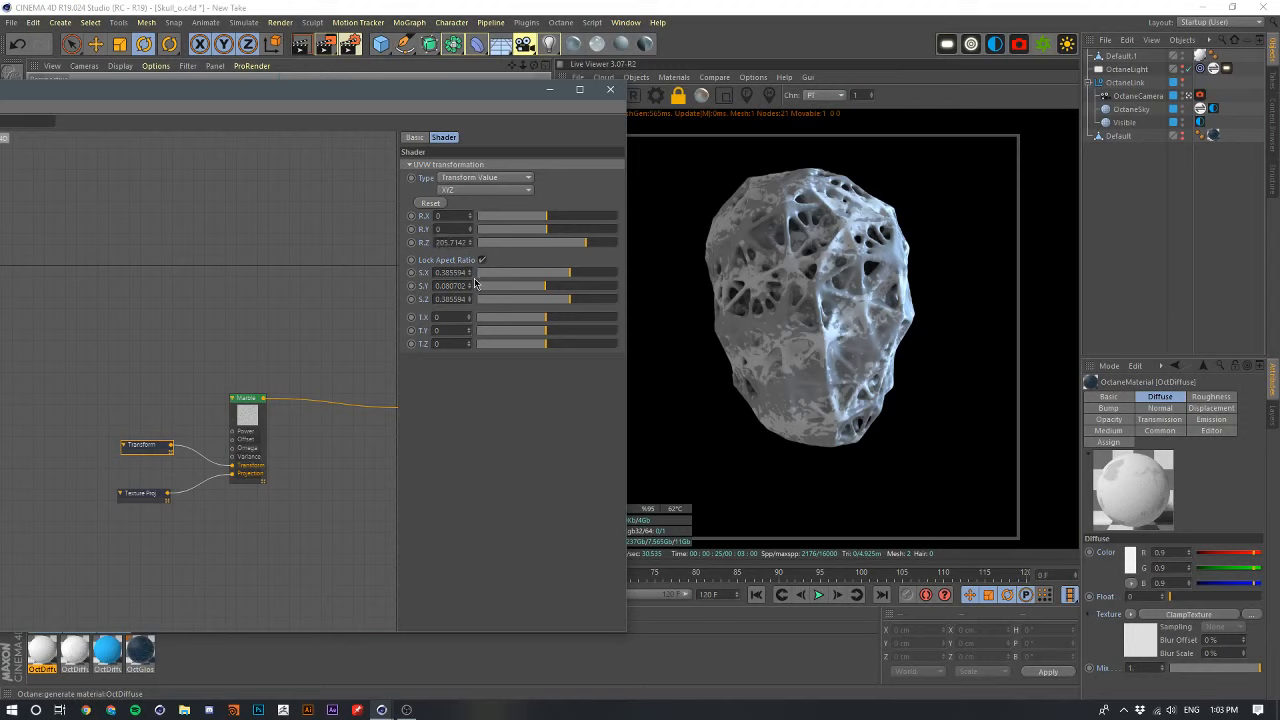
pyautogui.click(143, 494)
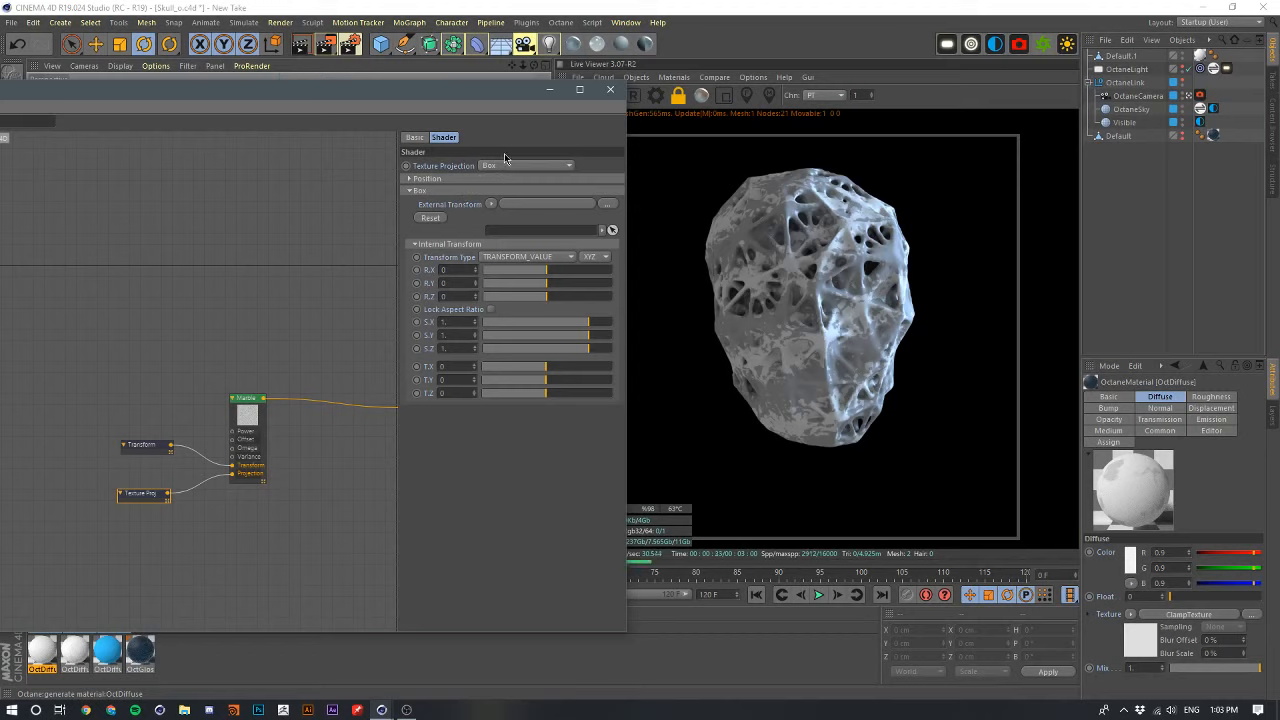
pyautogui.moveTo(317, 327); pyautogui.dragTo(277, 311, button='middle')
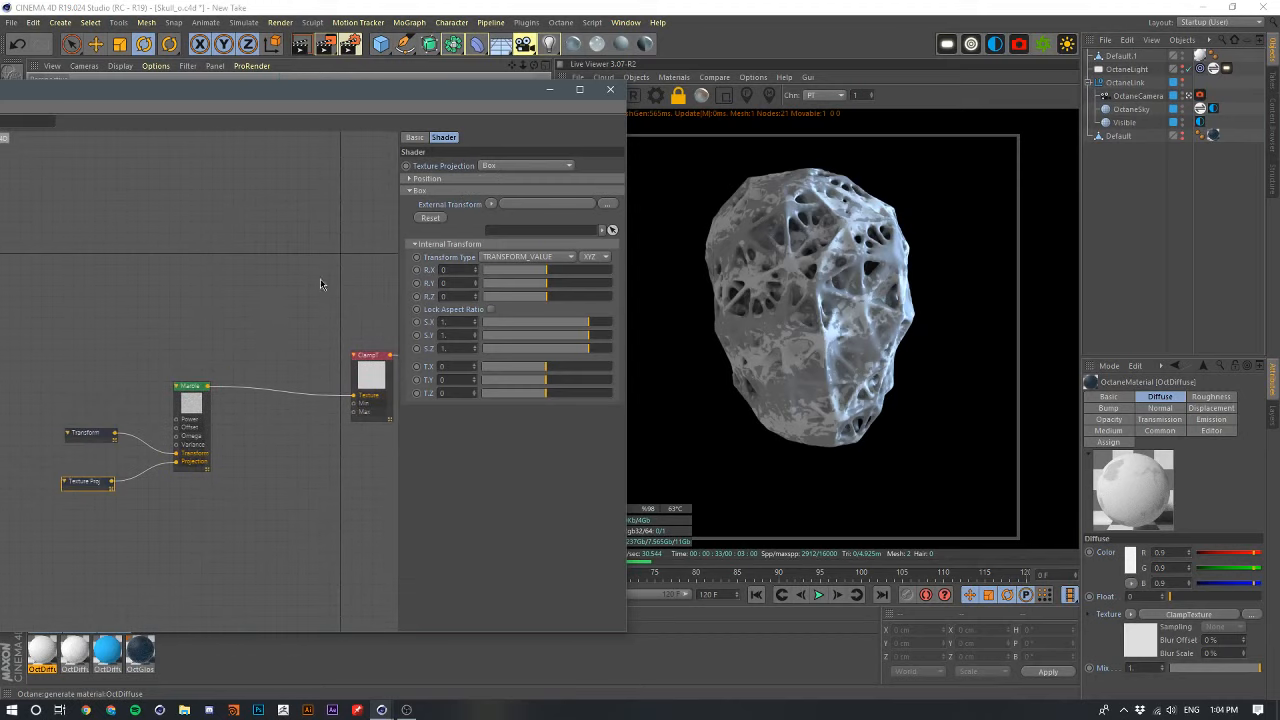
pyautogui.moveTo(434, 94)
pyautogui.mouseDown()
pyautogui.moveTo(534, 205)
pyautogui.moveTo(495, 108)
pyautogui.moveTo(424, 81)
pyautogui.mouseUp()
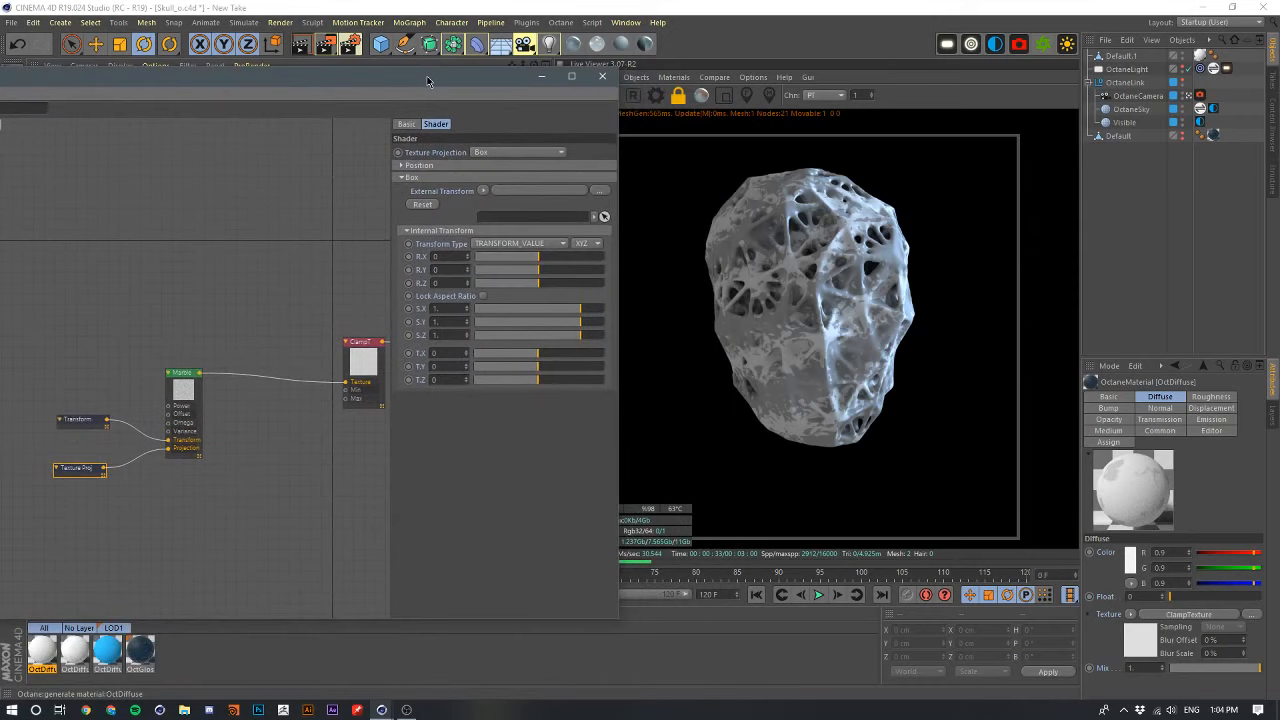
pyautogui.click(505, 148)
pyautogui.click(505, 147)
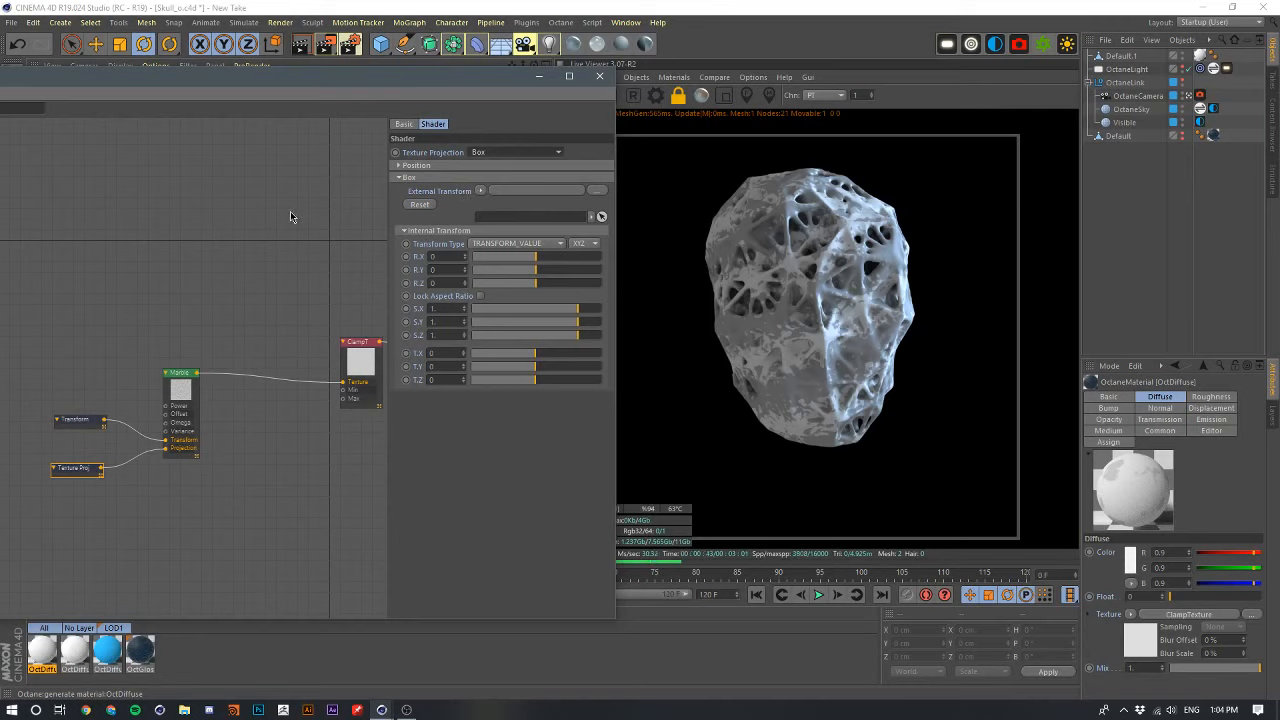
# - Delete the ClampTexture, Marble, Transform and Texture Projection nodes from the OctDiffuse graph
pyautogui.moveTo(290, 214)
pyautogui.mouseDown(button='middle')
pyautogui.moveTo(207, 240)
pyautogui.moveTo(308, 219)
pyautogui.mouseUp(button='middle')
pyautogui.moveTo(368, 301); pyautogui.dragTo(82, 534)
pyautogui.rightClick(350, 371)
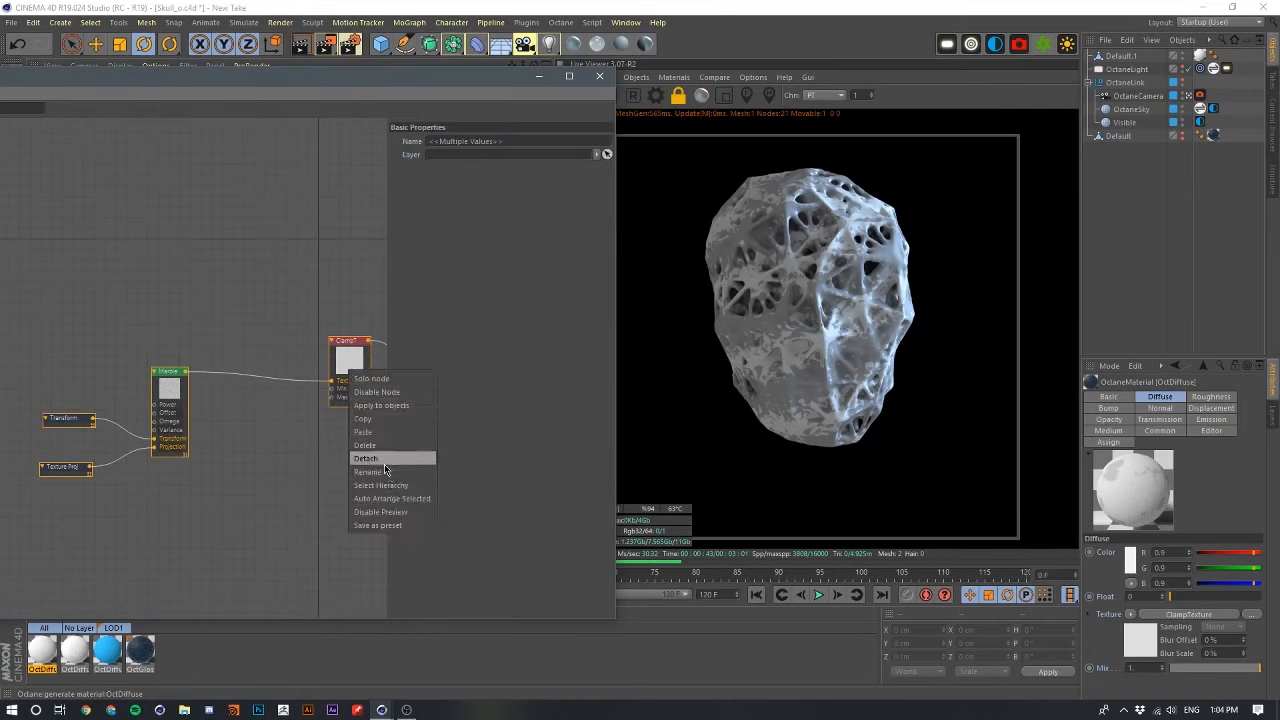
pyautogui.click(385, 445)
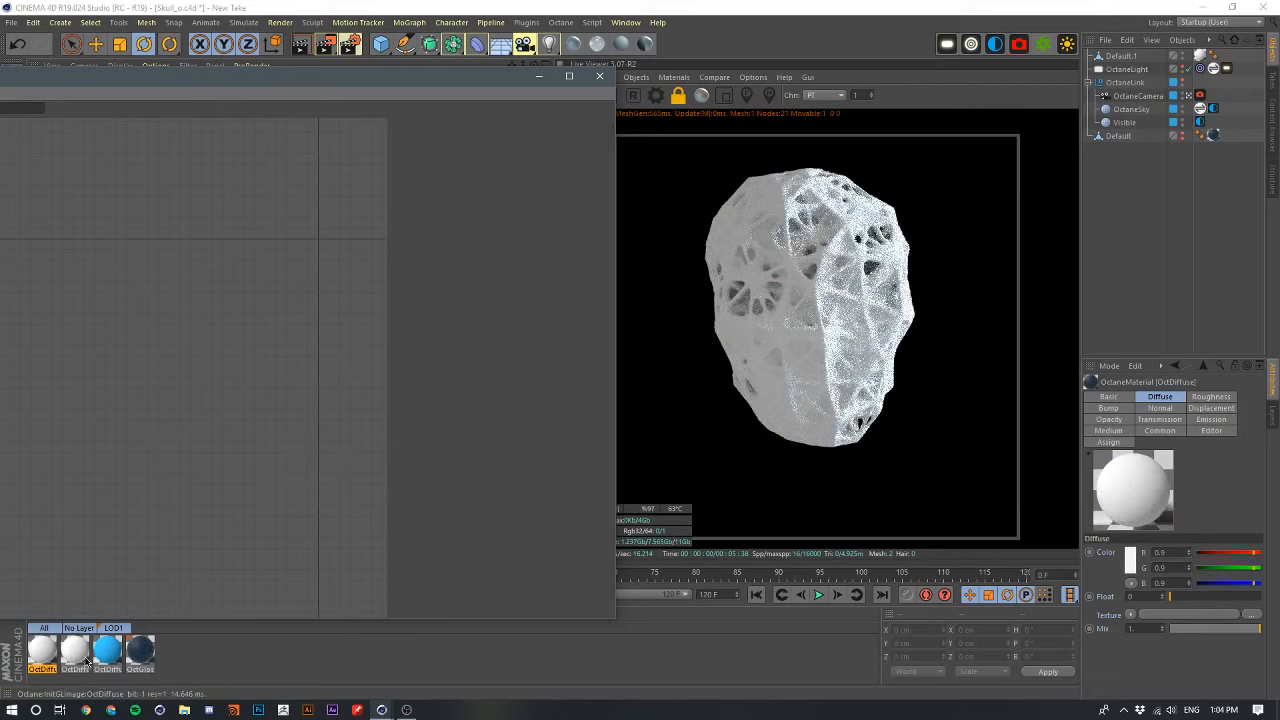
# - Open the OctGlossy node graph and copy the Transform, Texture Projection, SineWave and Gradient nodes feeding the Transmission channel
pyautogui.click(140, 650)
pyautogui.moveTo(2, 460); pyautogui.dragTo(167, 443, button='middle')
pyautogui.moveTo(313, 399); pyautogui.dragTo(151, 465)
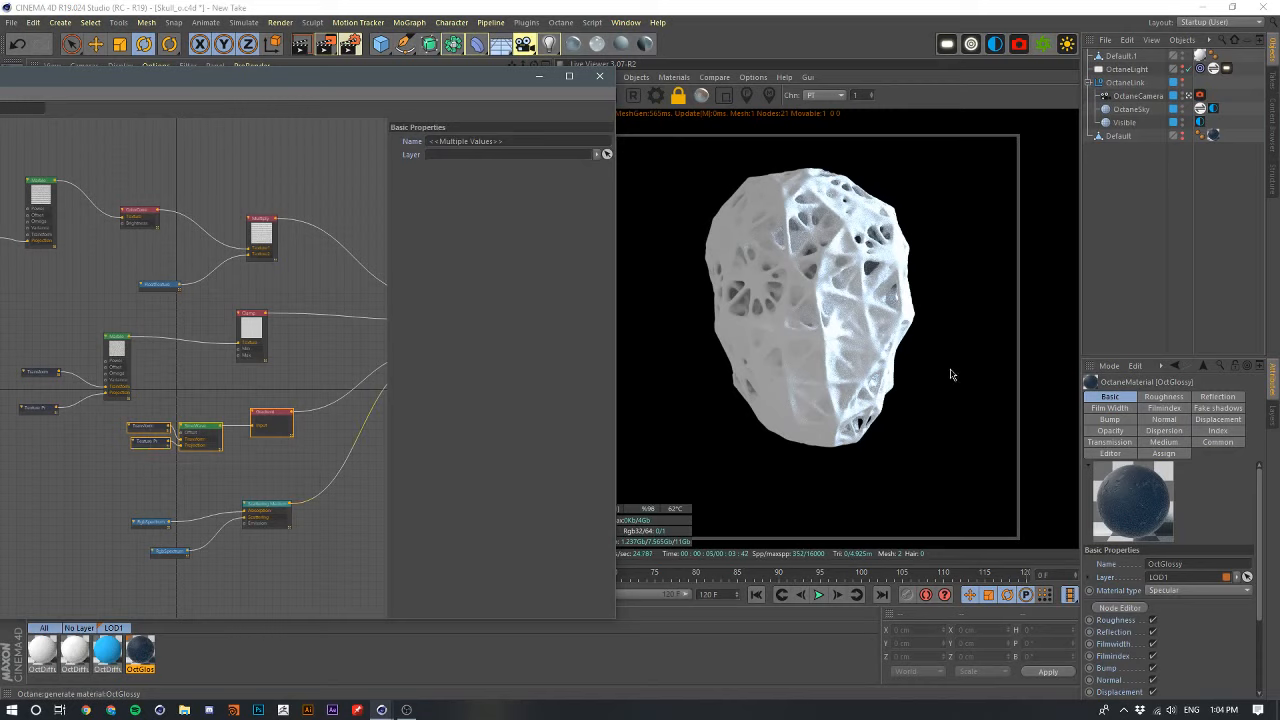
# - Apply the OctGlossy material to the Default.1 object and view its render alongside the complete node graph
pyautogui.moveTo(1103, 506); pyautogui.dragTo(1198, 56)
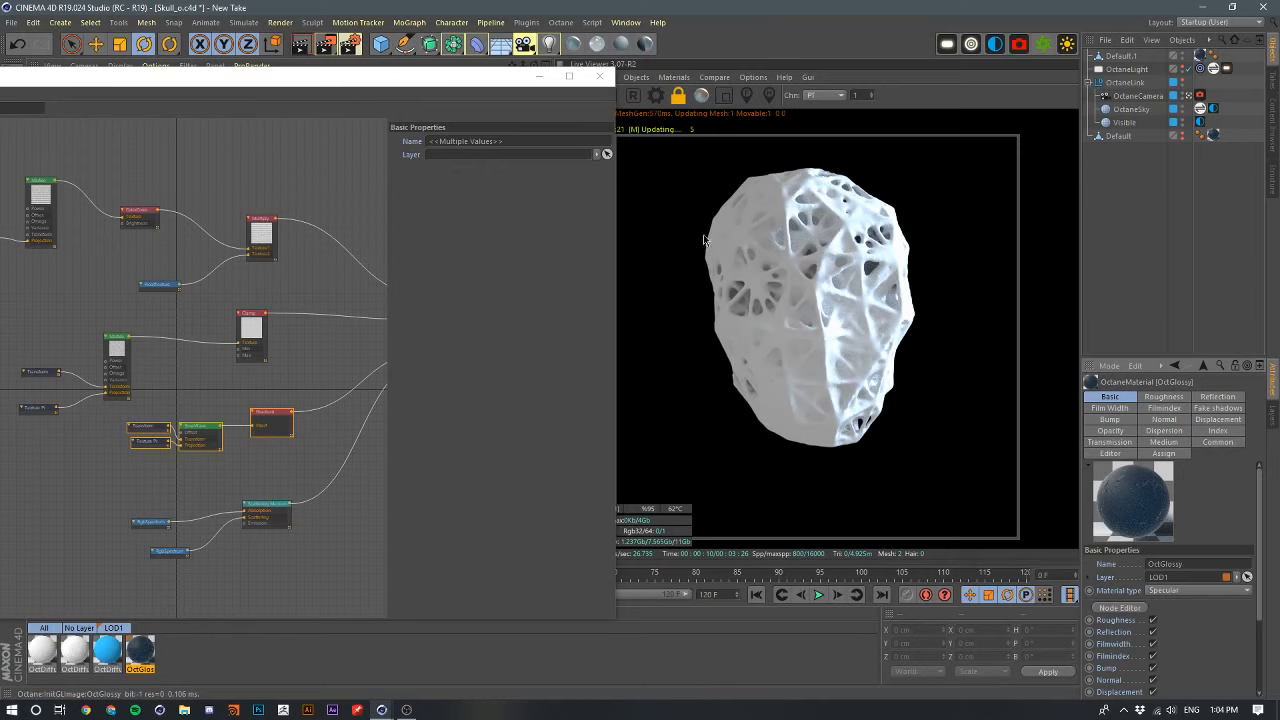
pyautogui.moveTo(491, 88); pyautogui.dragTo(427, 80)
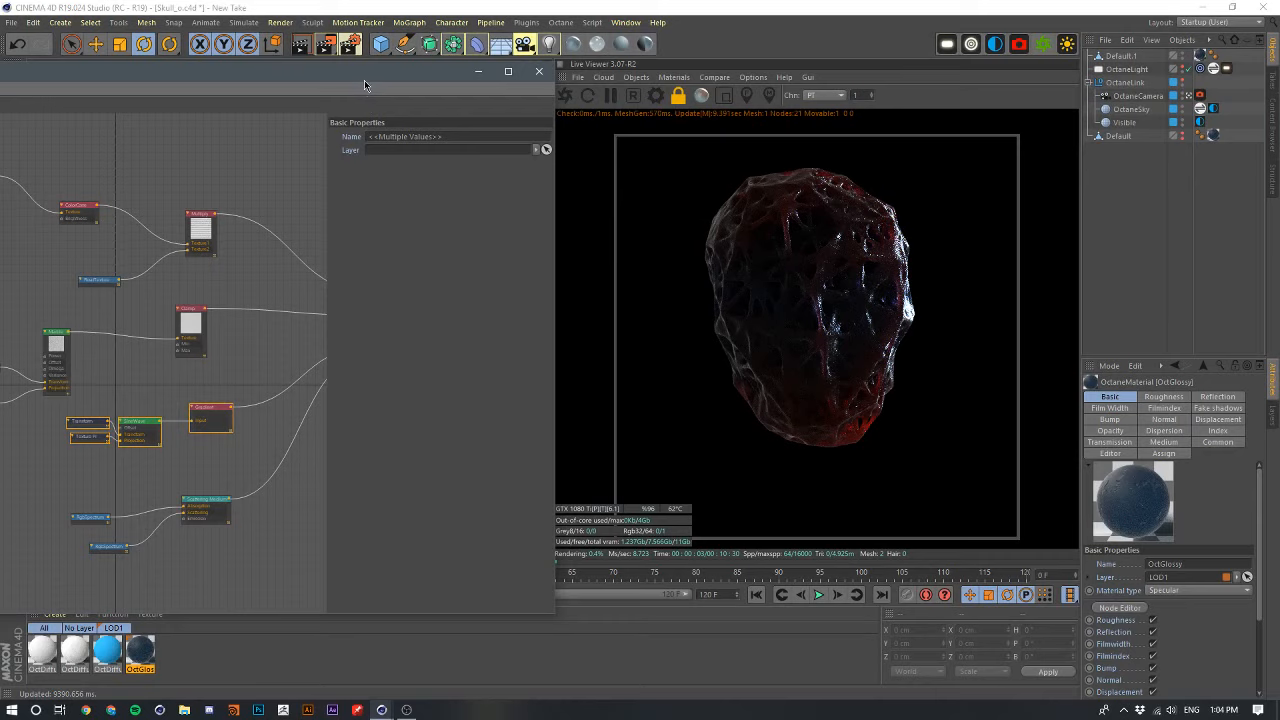
pyautogui.moveTo(364, 85); pyautogui.dragTo(650, 89)
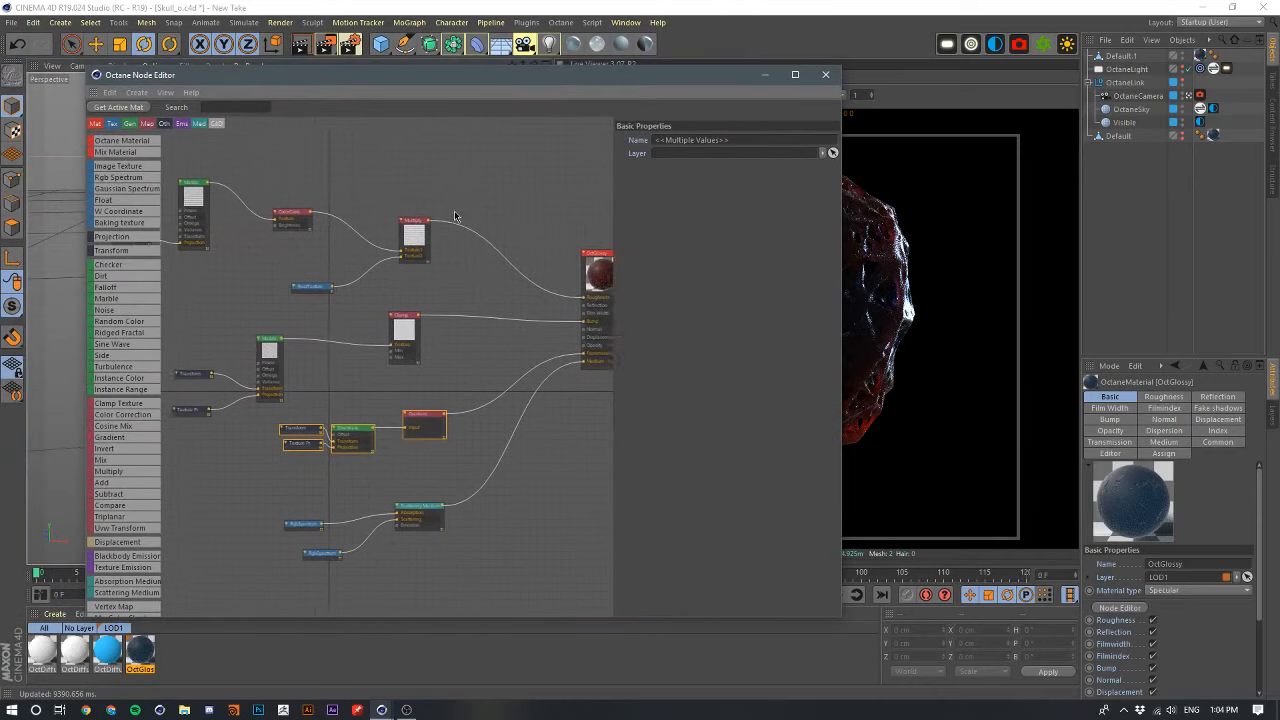
pyautogui.moveTo(455, 212); pyautogui.dragTo(446, 214, button='middle')
pyautogui.moveTo(413, 384); pyautogui.dragTo(398, 380, button='middle')
# - Return to the OctDiffuse preview material, paste the transmission nodes into its graph and connect Gradient to the Diffuse channel
pyautogui.click(43, 652)
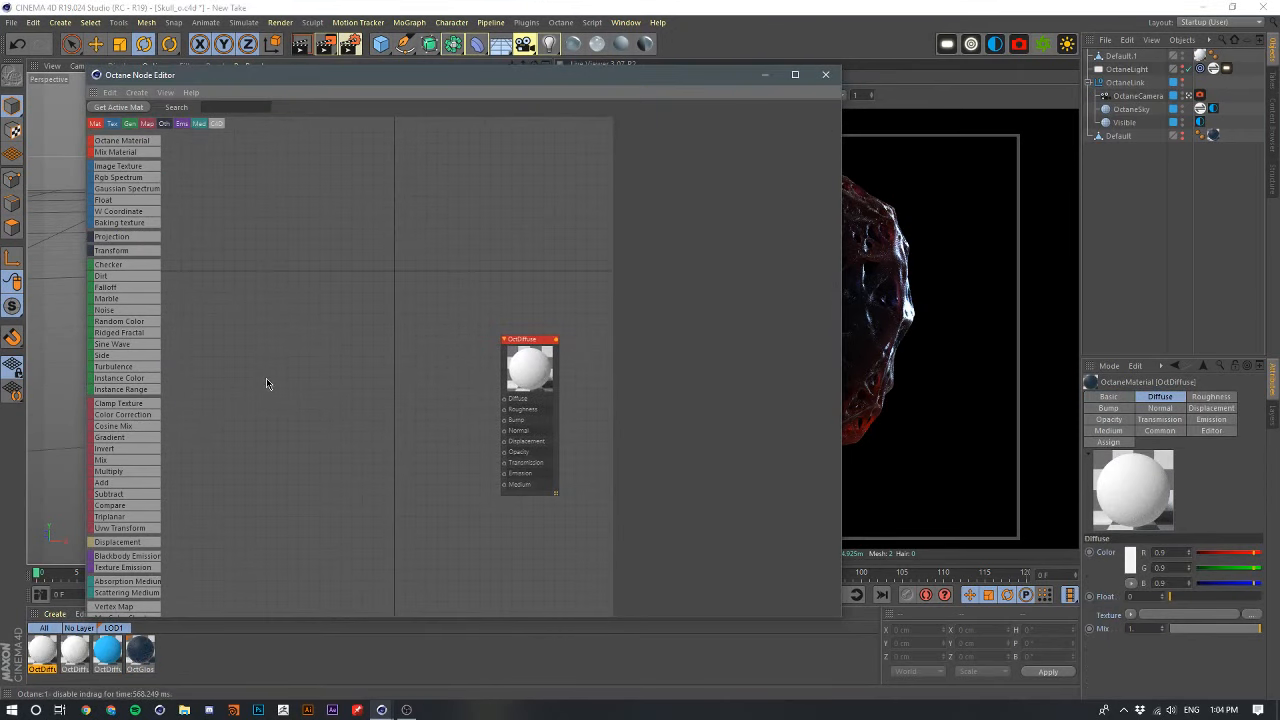
pyautogui.moveTo(422, 372); pyautogui.dragTo(641, 357, button='middle')
pyautogui.scroll(-1, 635, 352)
pyautogui.moveTo(463, 237); pyautogui.dragTo(264, 396)
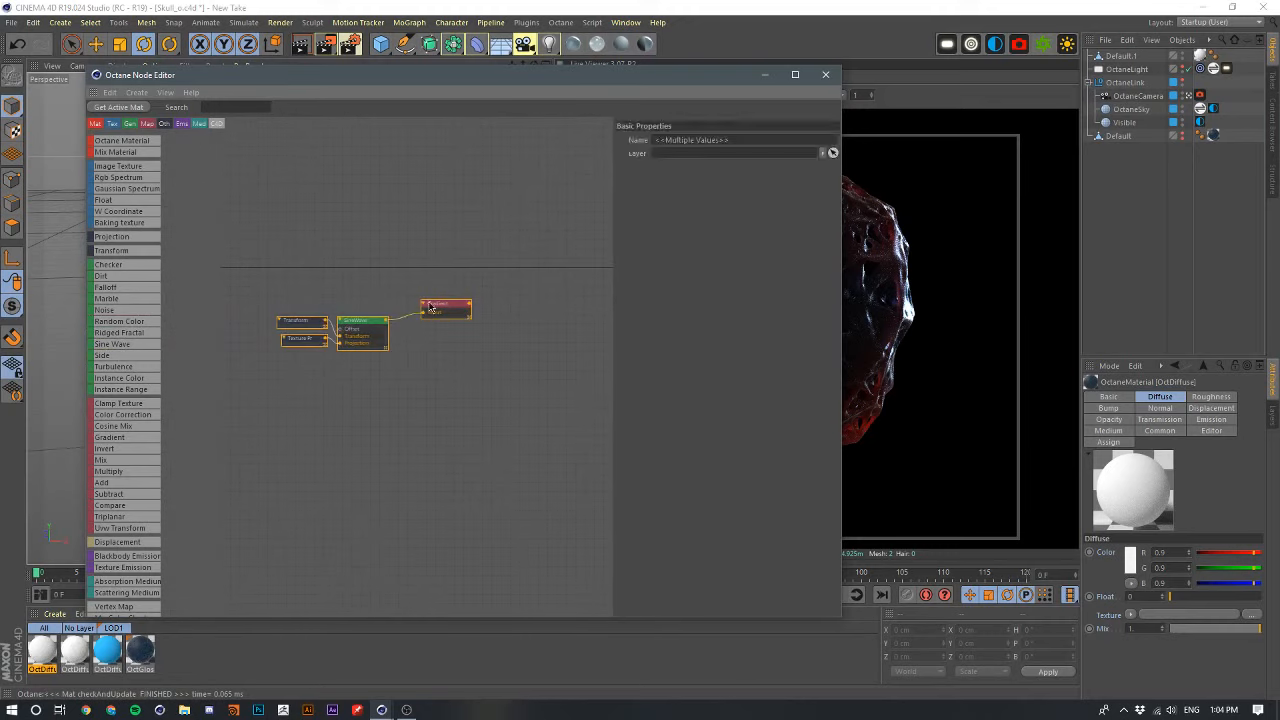
pyautogui.moveTo(452, 303); pyautogui.dragTo(624, 400)
pyautogui.moveTo(556, 342); pyautogui.dragTo(273, 338, button='middle')
pyautogui.moveTo(384, 395); pyautogui.dragTo(522, 373)
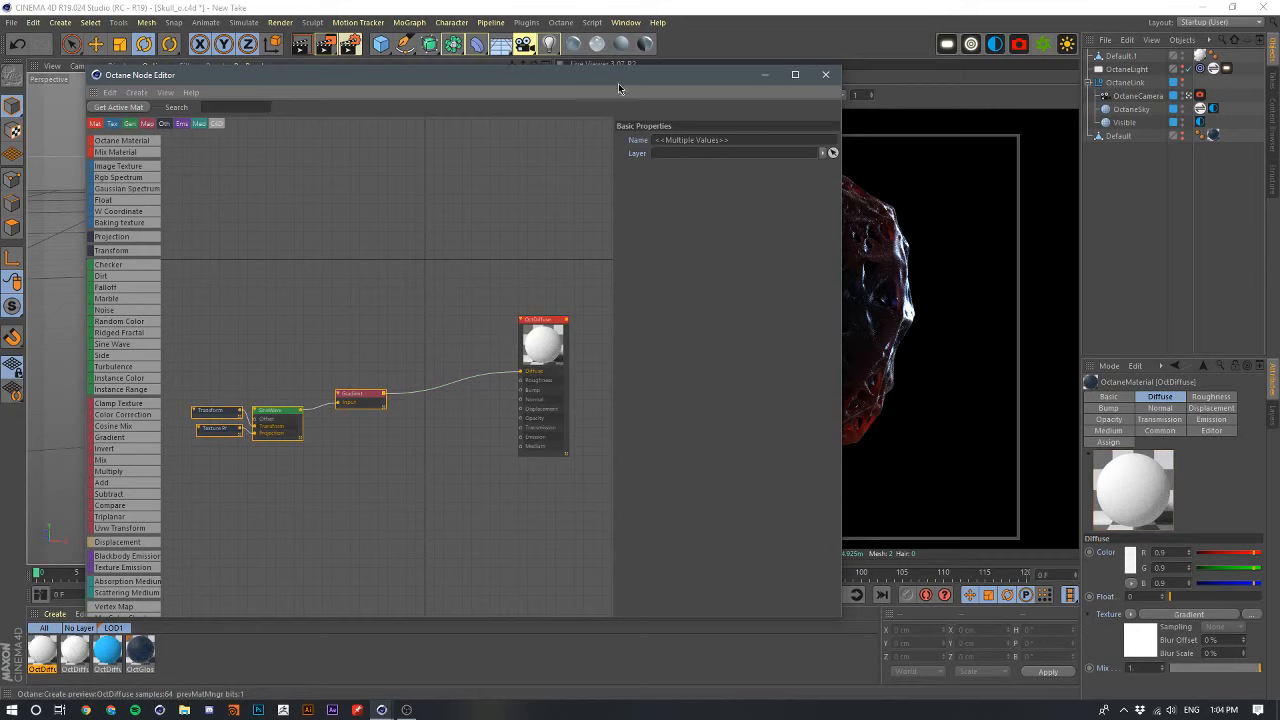
# - Uncover the Live Viewer and restart its render to preview the gradient on the skull
pyautogui.moveTo(694, 85); pyautogui.dragTo(399, 87)
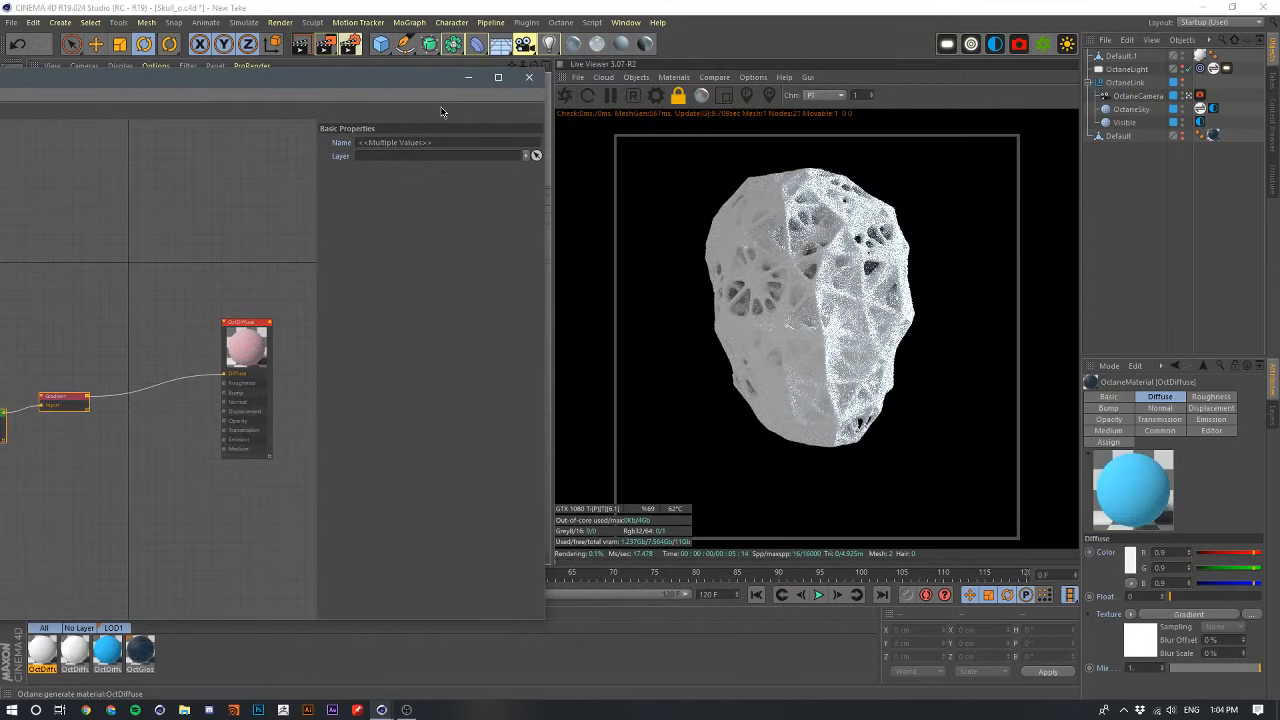
pyautogui.moveTo(236, 271)
pyautogui.mouseDown(button='middle')
pyautogui.moveTo(293, 261)
pyautogui.moveTo(254, 261)
pyautogui.mouseUp(button='middle')
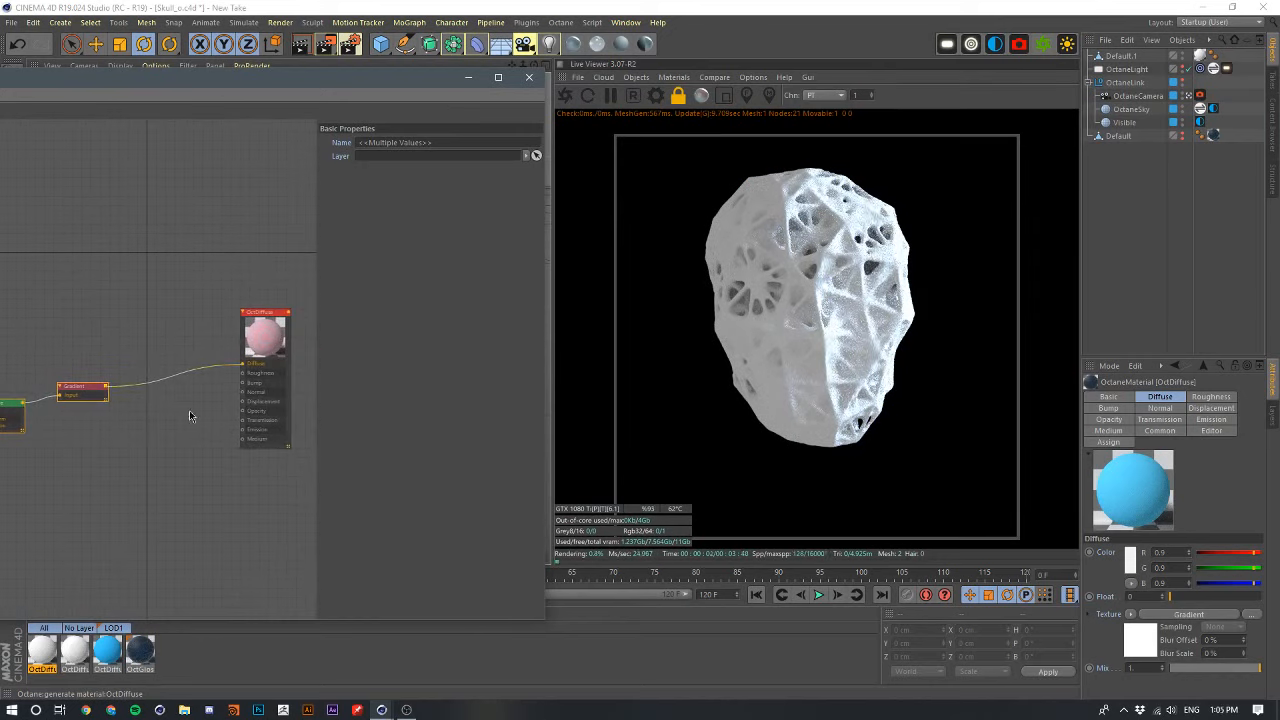
pyautogui.click(39, 652)
pyautogui.moveTo(208, 456); pyautogui.dragTo(294, 460, button='middle')
pyautogui.moveTo(181, 416); pyautogui.dragTo(115, 393, button='middle')
pyautogui.click(570, 96)
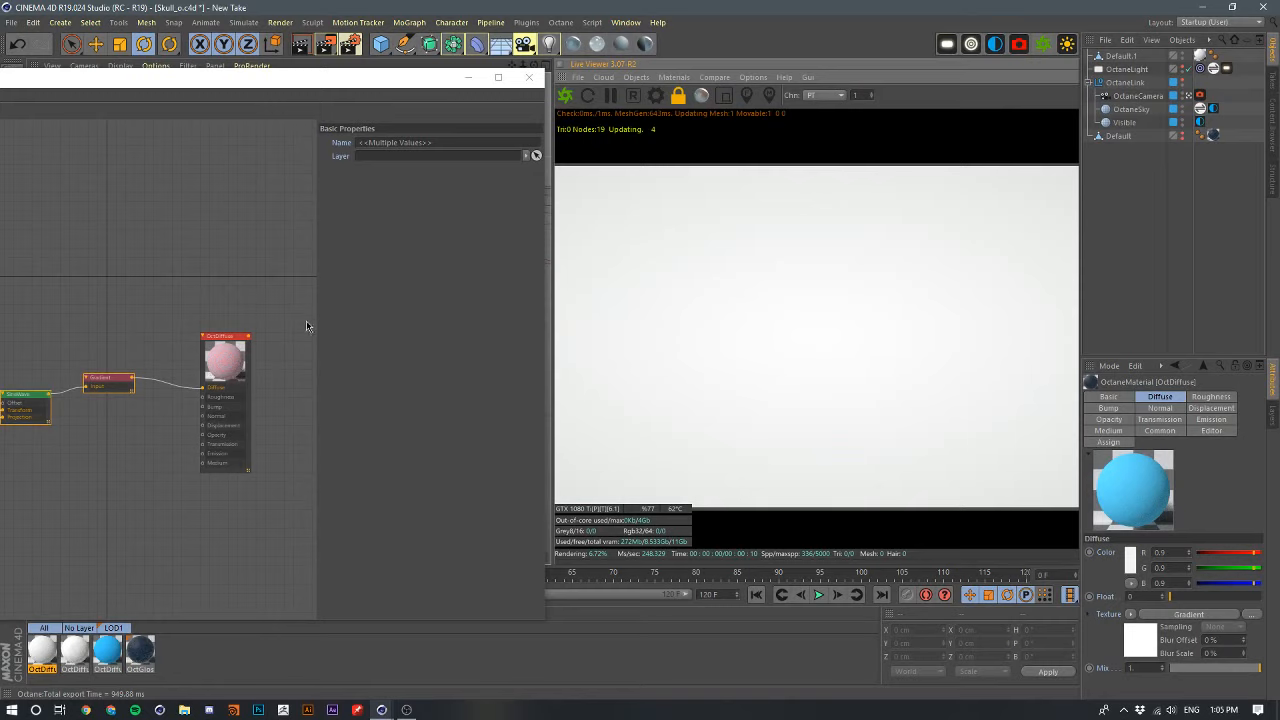
# - Select the Gradient node in the preview graph and examine its settings and colours beside the skull render
pyautogui.moveTo(150, 376); pyautogui.dragTo(244, 356, button='middle')
pyautogui.moveTo(210, 365); pyautogui.dragTo(209, 373)
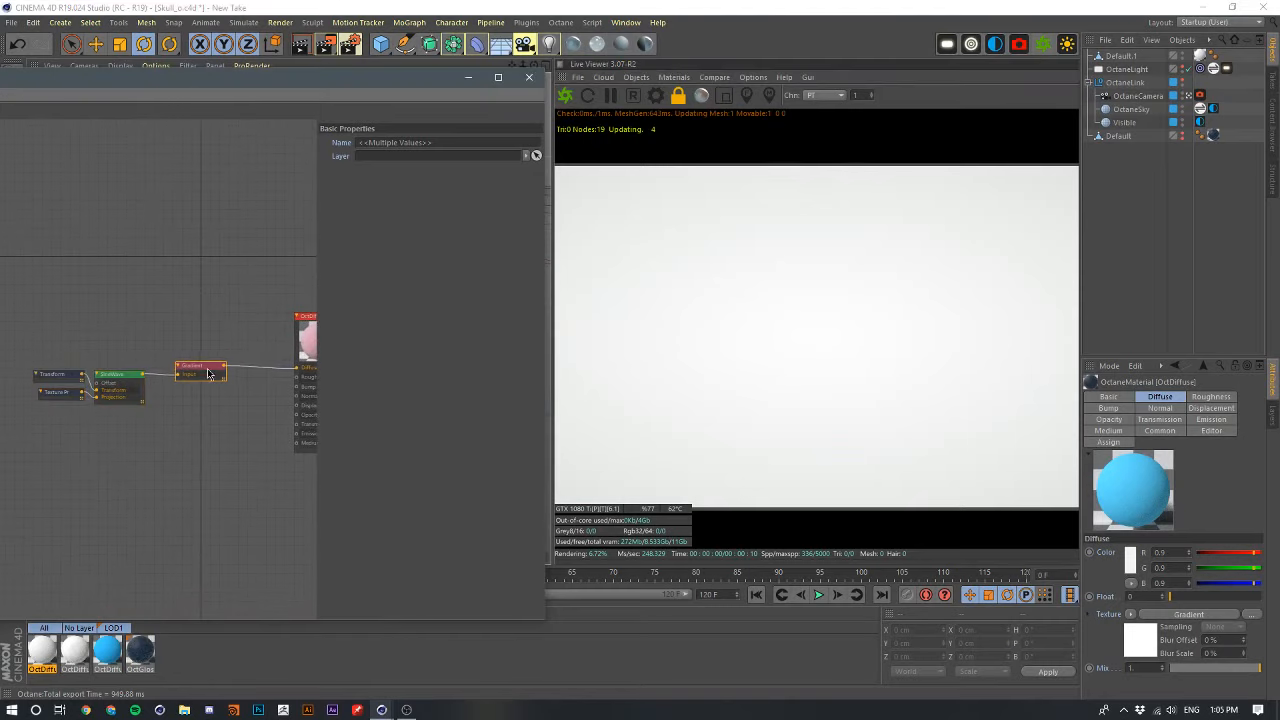
pyautogui.moveTo(199, 335); pyautogui.dragTo(226, 328, button='middle')
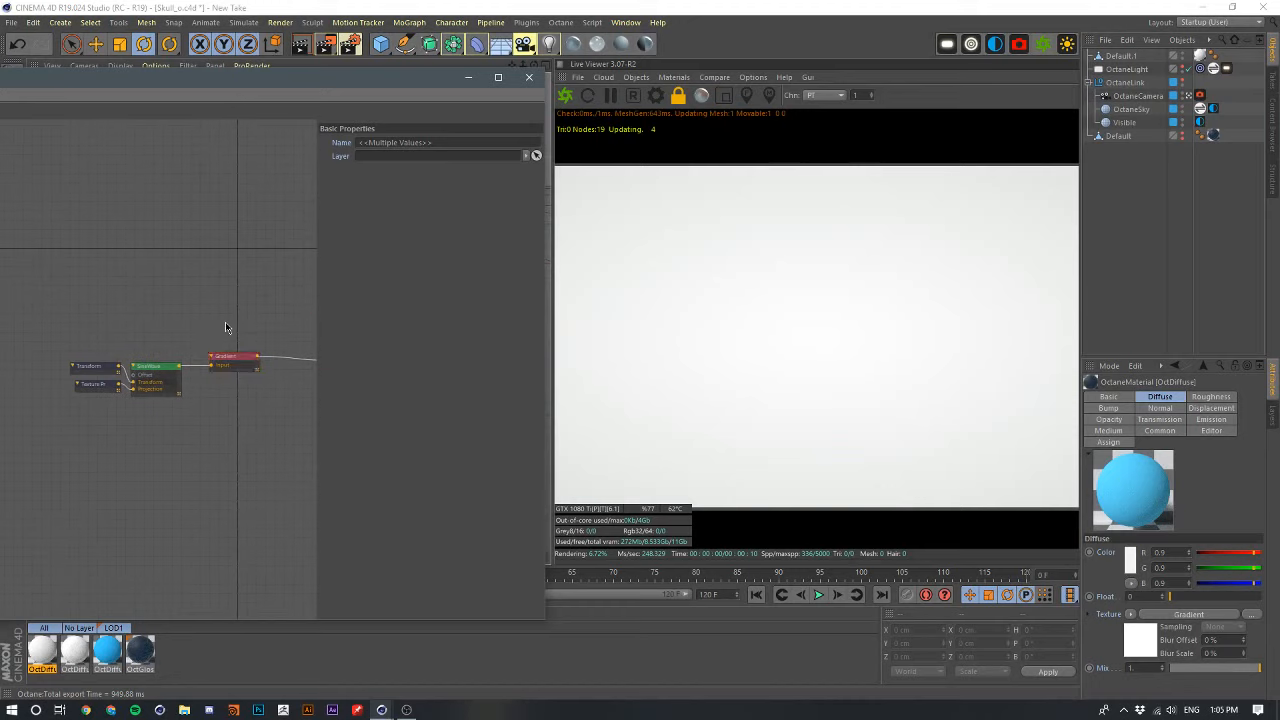
pyautogui.moveTo(228, 322); pyautogui.dragTo(153, 377)
pyautogui.moveTo(178, 326); pyautogui.dragTo(142, 387)
pyautogui.moveTo(271, 302); pyautogui.dragTo(205, 321, button='middle')
pyautogui.moveTo(205, 321); pyautogui.dragTo(272, 333)
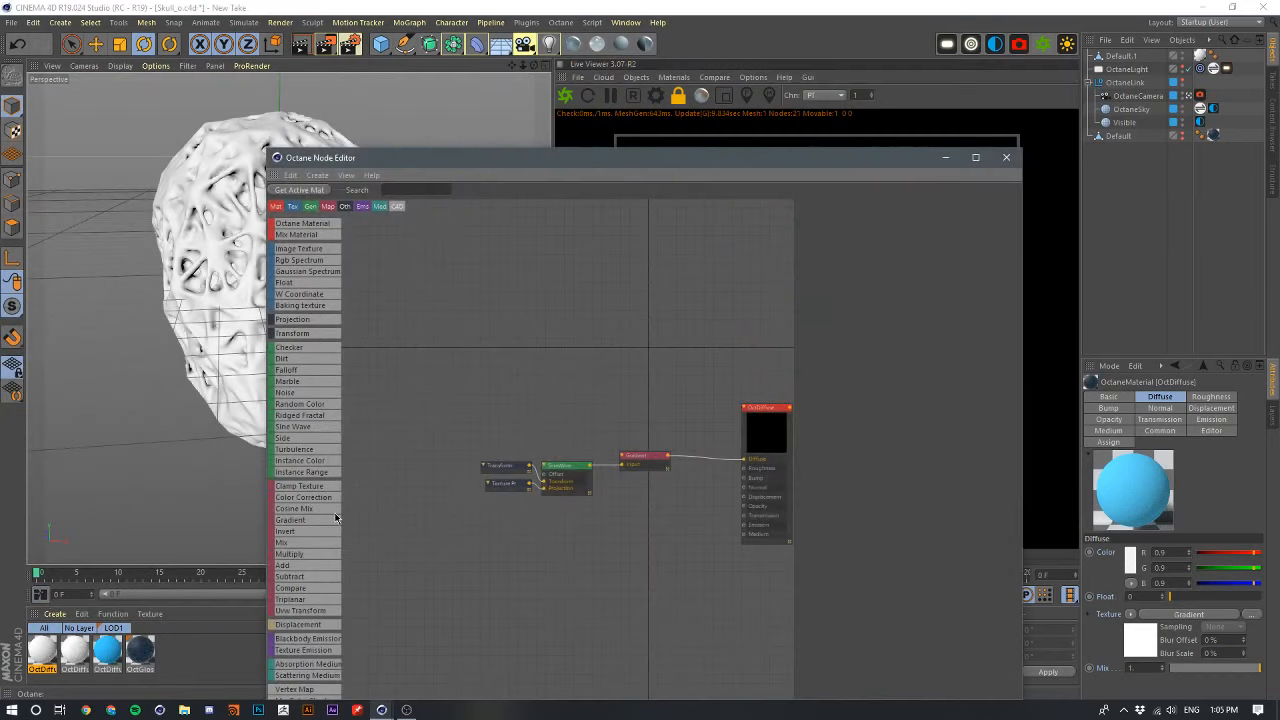
pyautogui.moveTo(646, 427); pyautogui.dragTo(519, 418, button='middle')
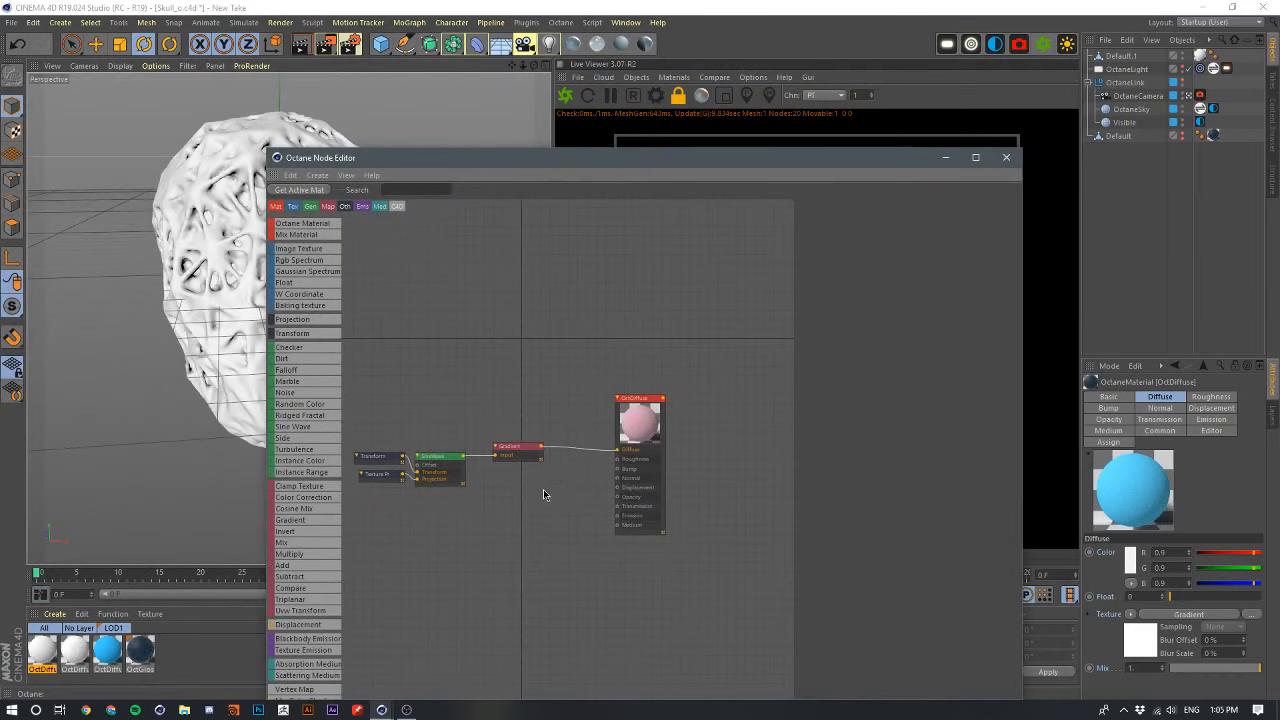
pyautogui.click(515, 449)
pyautogui.moveTo(852, 157); pyautogui.dragTo(316, 121)
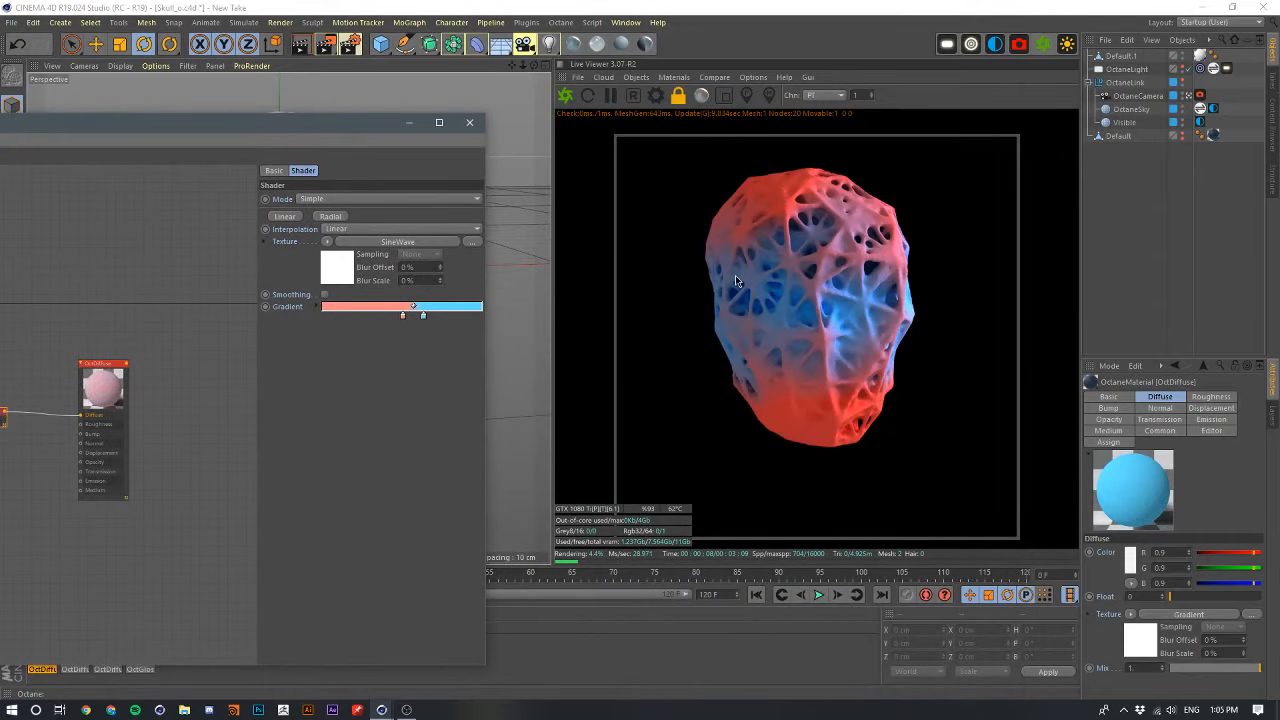
pyautogui.moveTo(313, 127); pyautogui.dragTo(480, 98)
pyautogui.moveTo(307, 218); pyautogui.dragTo(229, 233, button='middle')
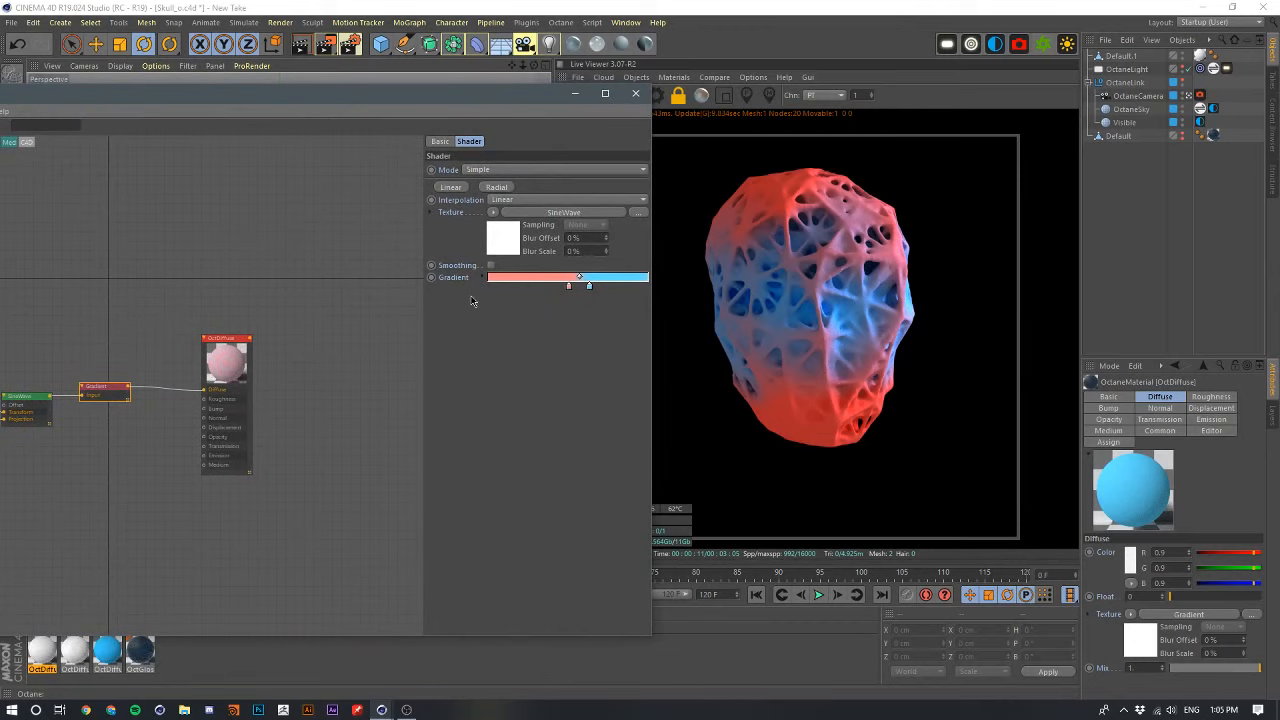
# - Open the coral gradient knot's colour and inspect its hue, saturation and value
pyautogui.doubleClick(569, 285)
pyautogui.moveTo(534, 230); pyautogui.dragTo(517, 336)
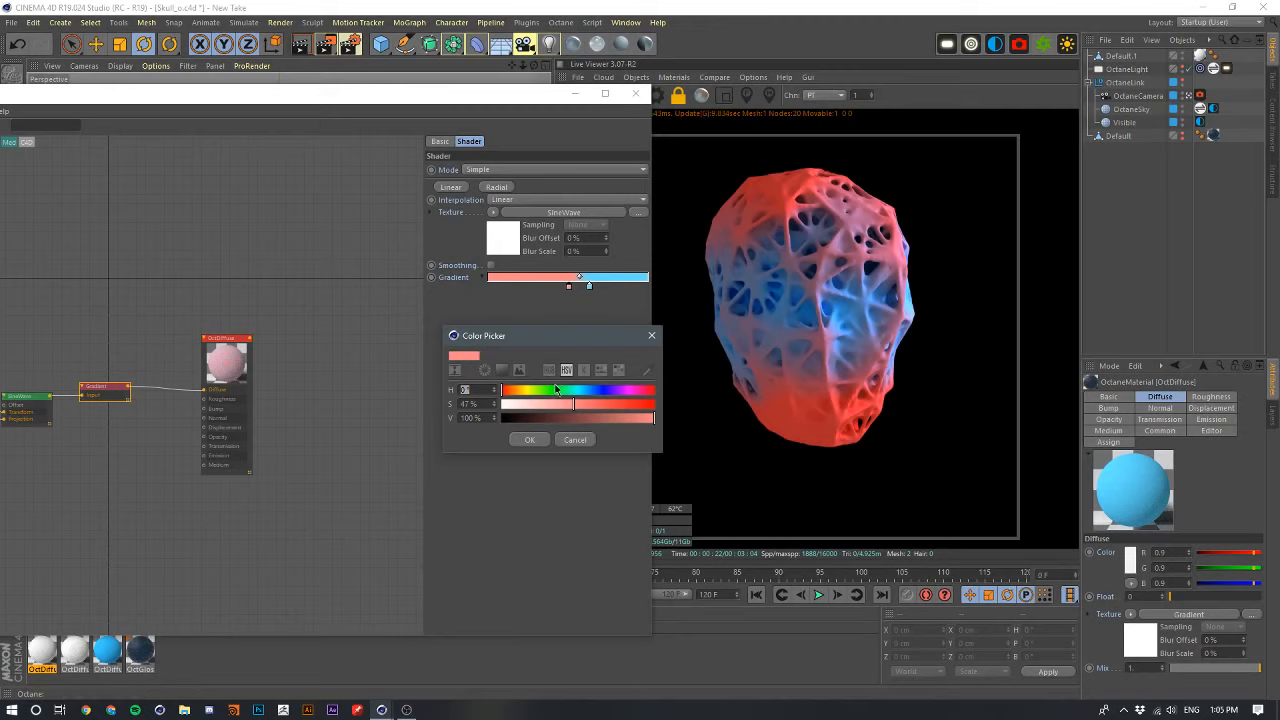
pyautogui.click(529, 439)
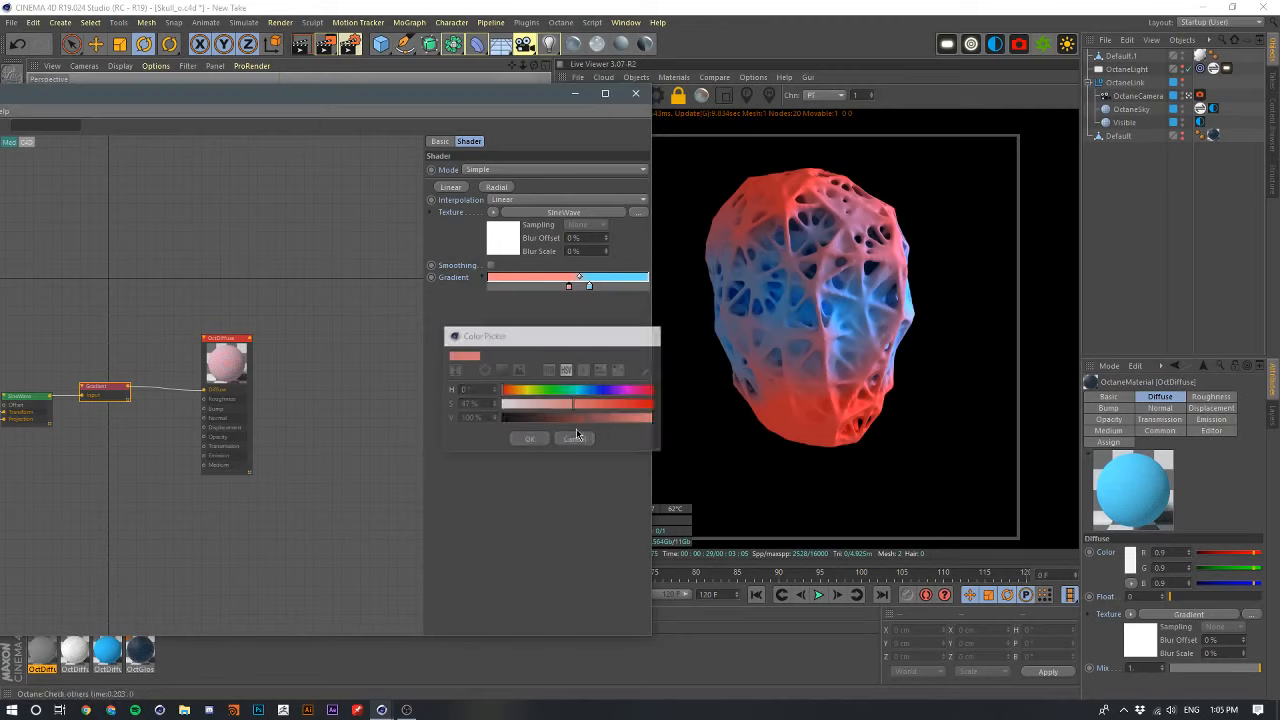
# - Try raising the blue gradient knot's saturation to 100% and recheck its colour
pyautogui.doubleClick(589, 289)
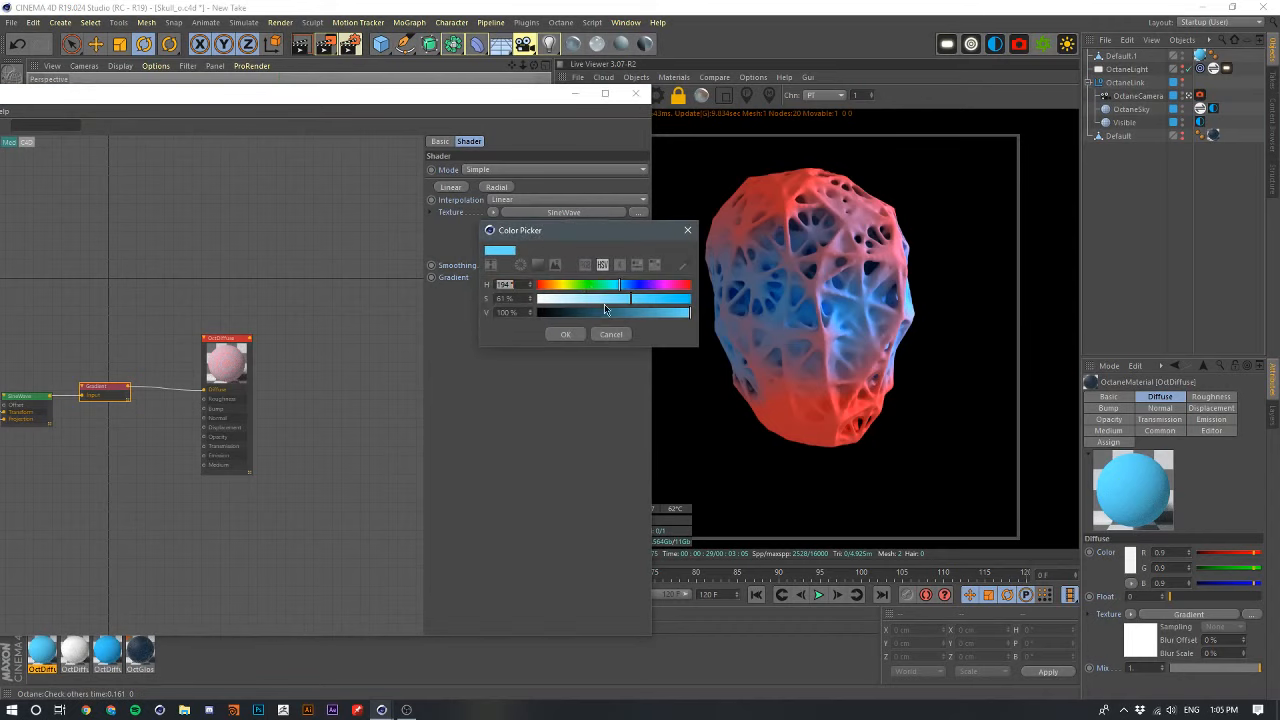
pyautogui.moveTo(606, 234); pyautogui.dragTo(567, 318)
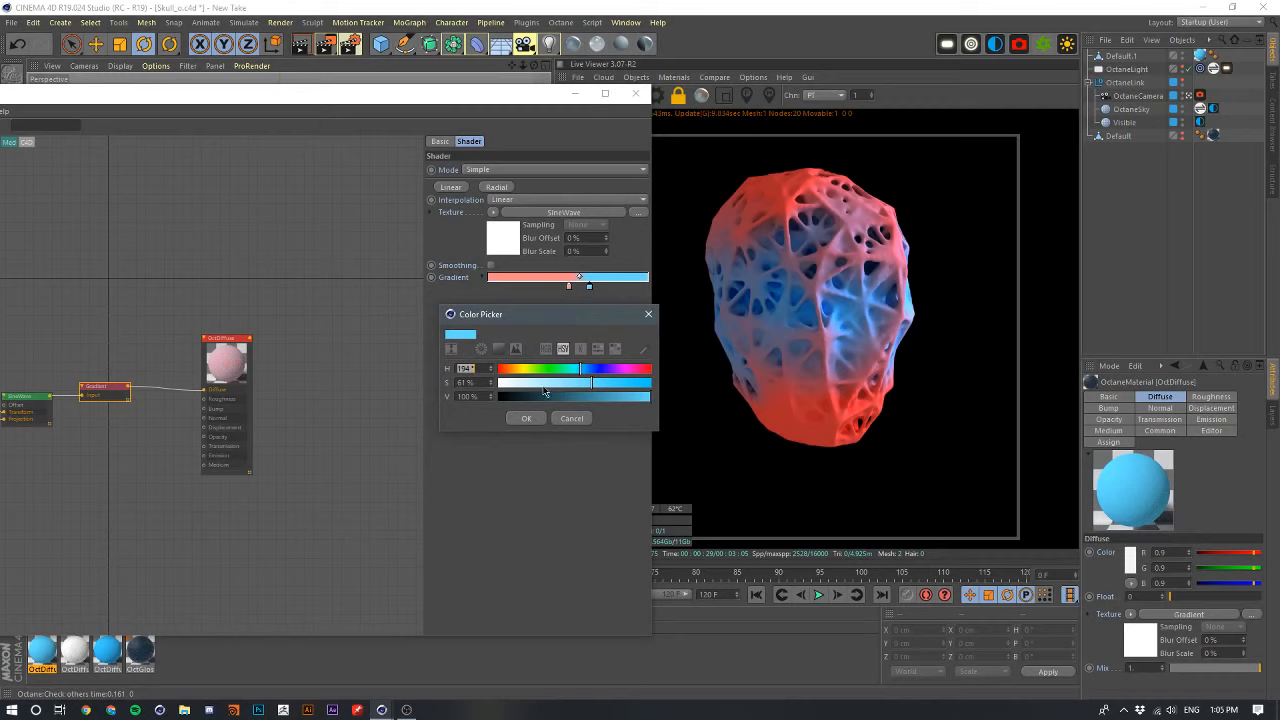
pyautogui.moveTo(544, 388); pyautogui.dragTo(658, 388)
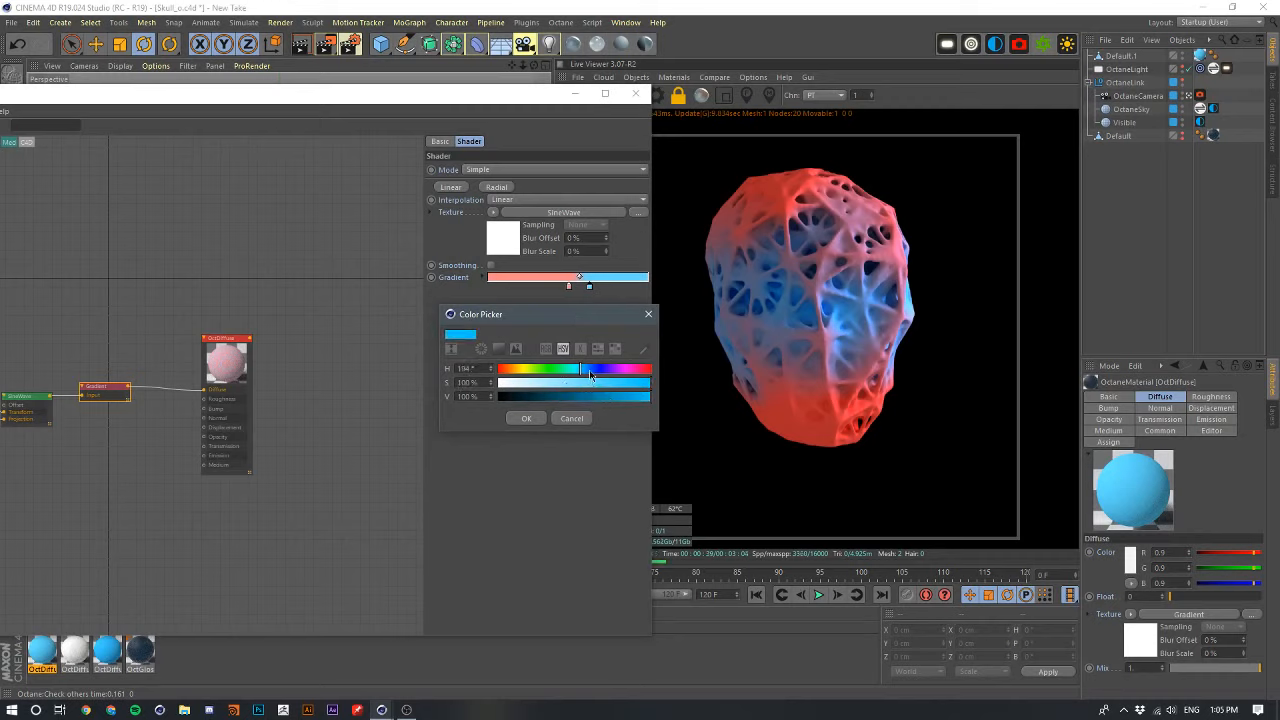
pyautogui.click(571, 418)
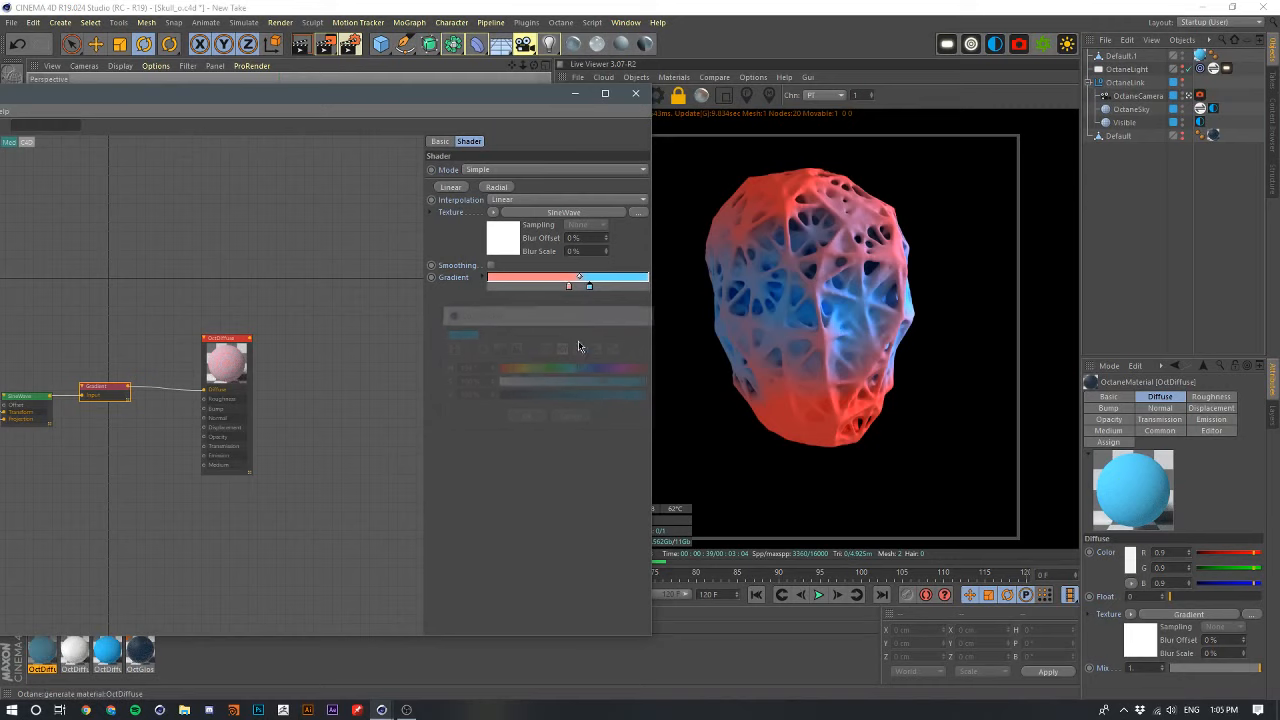
pyautogui.doubleClick(589, 288)
pyautogui.moveTo(632, 238); pyautogui.dragTo(567, 331)
pyautogui.click(553, 433)
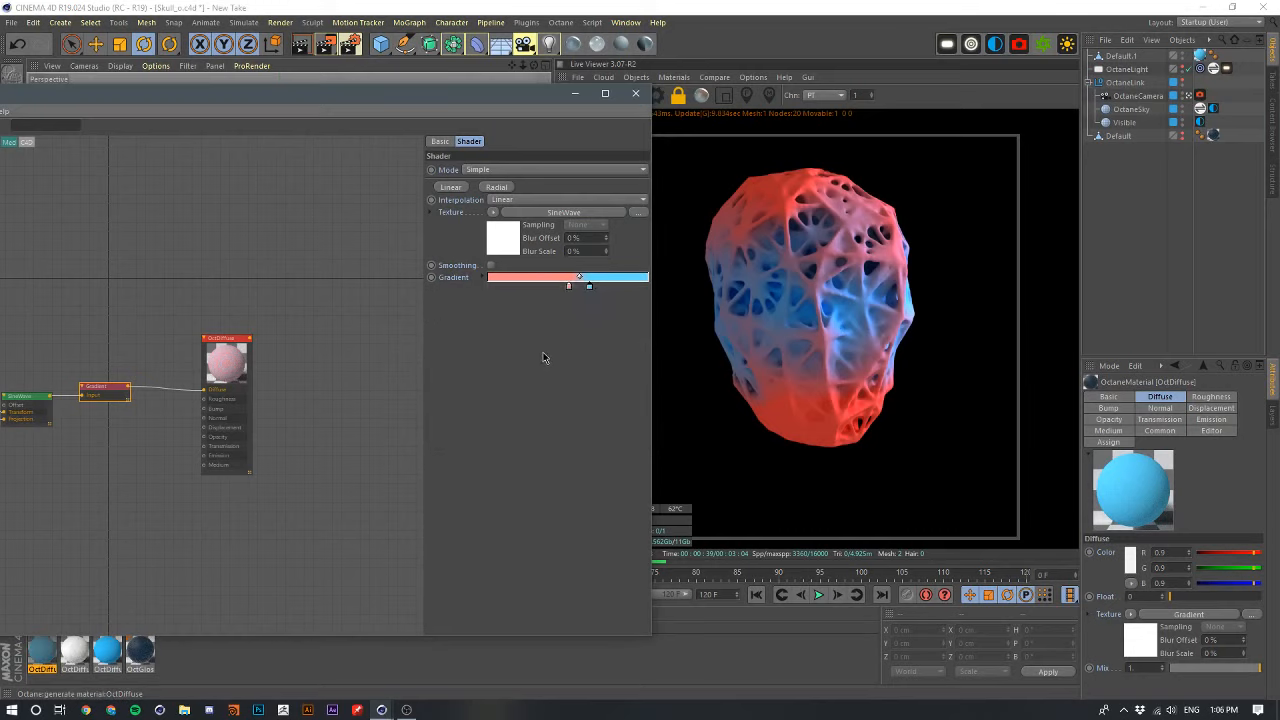
# - Examine the Gradient node's interpolation options and the settings of the SineWave node feeding it
pyautogui.click(505, 200)
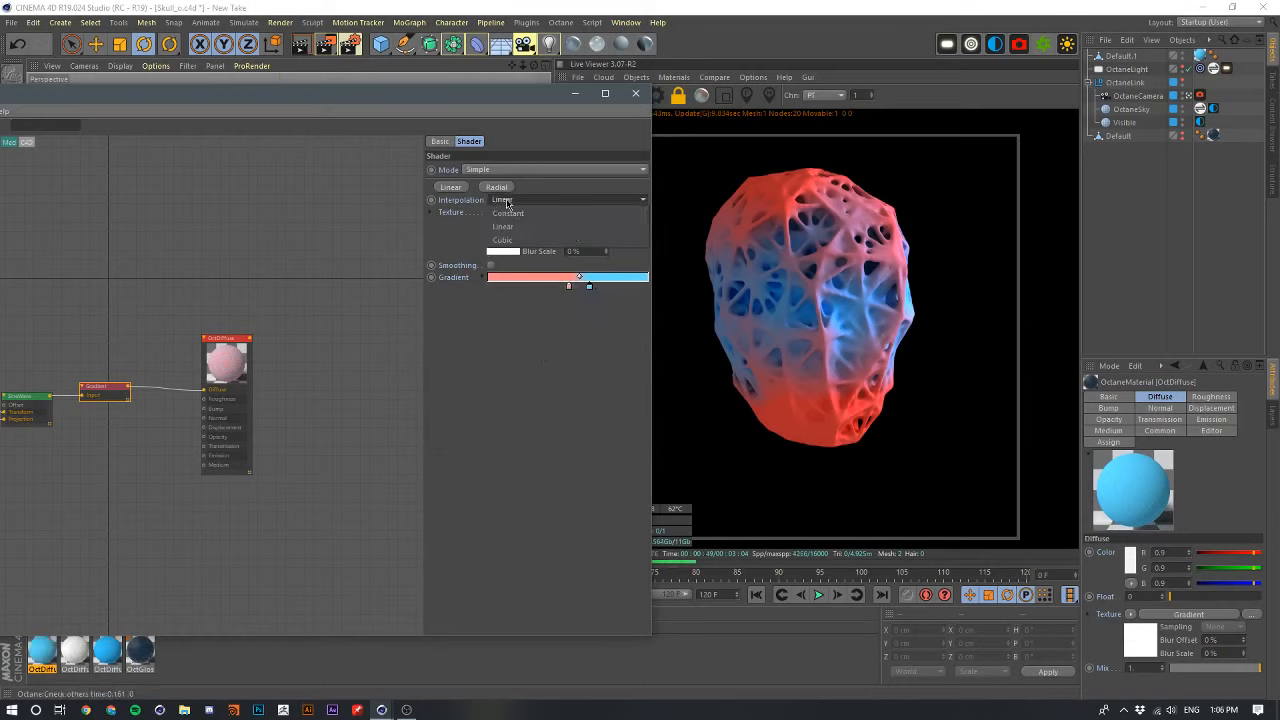
pyautogui.click(506, 201)
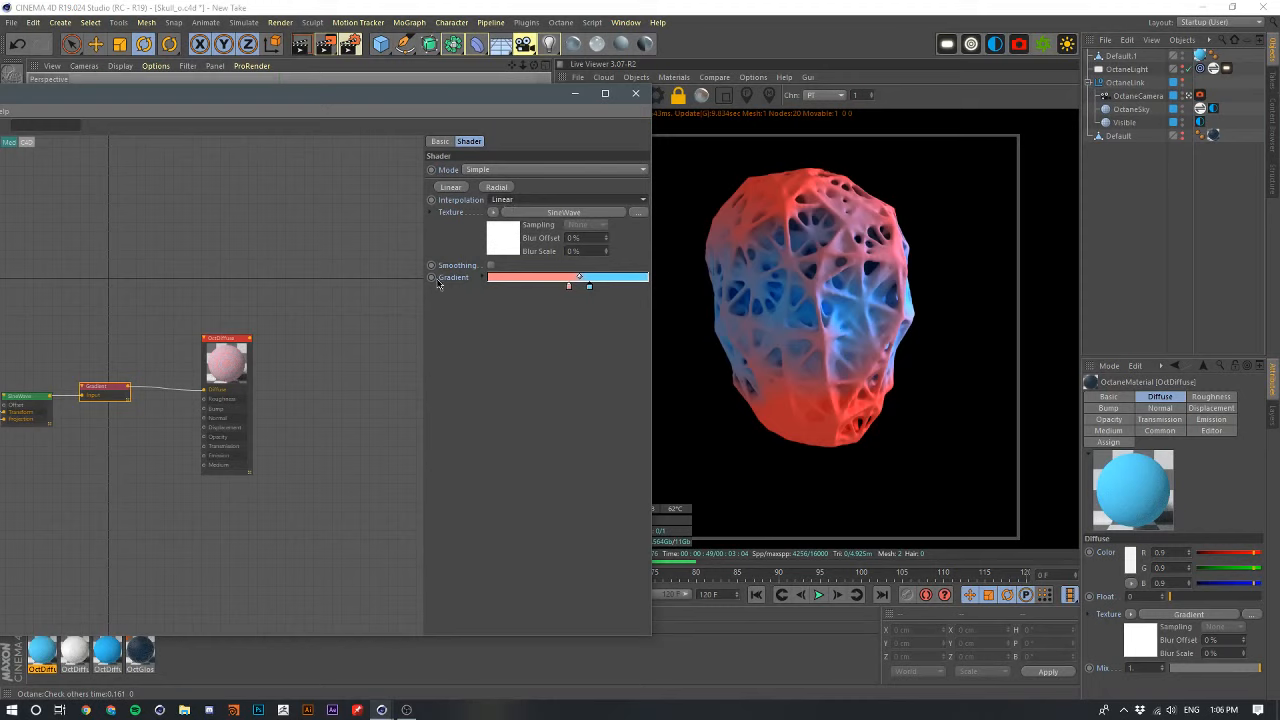
pyautogui.moveTo(320, 342); pyautogui.dragTo(350, 352, button='middle')
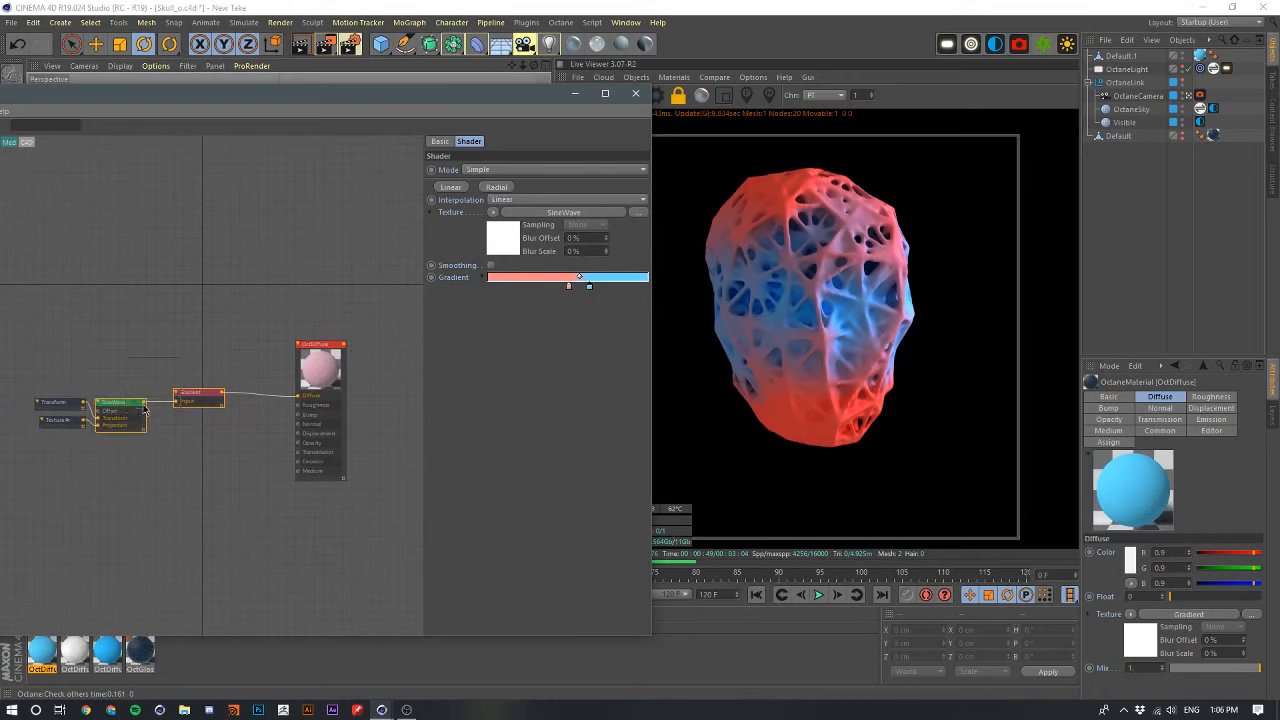
pyautogui.click(530, 202)
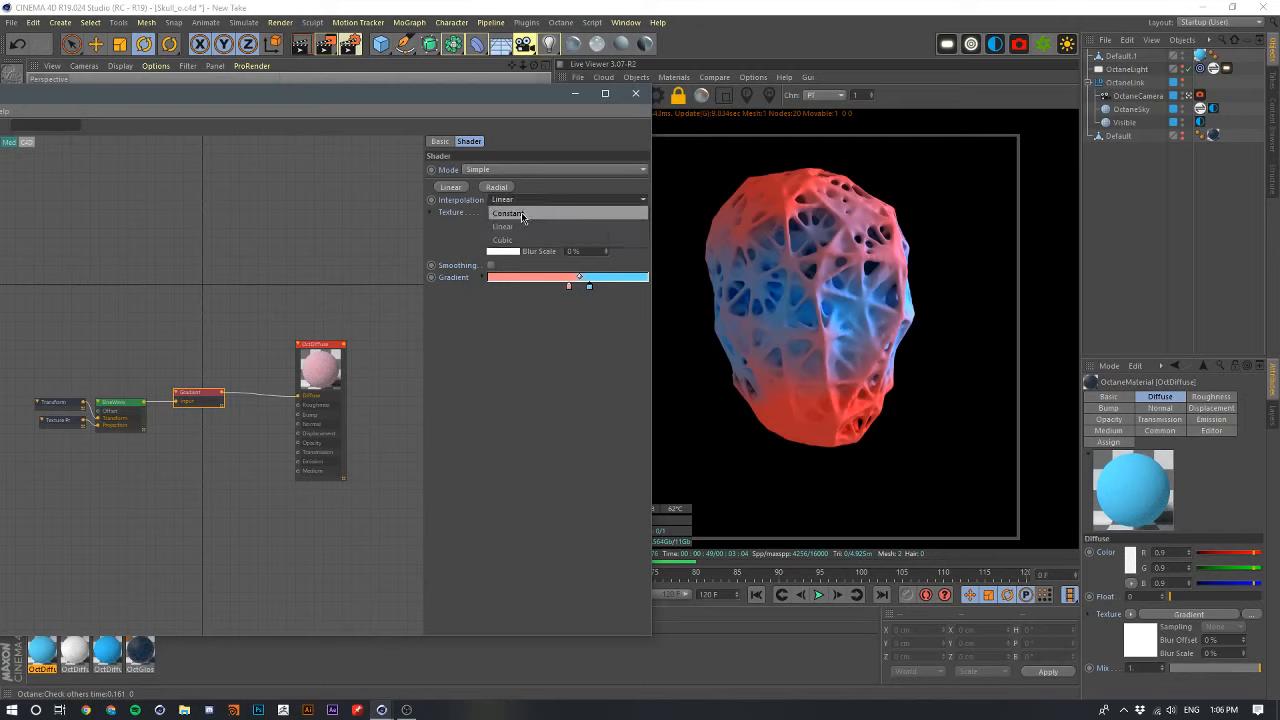
pyautogui.click(523, 228)
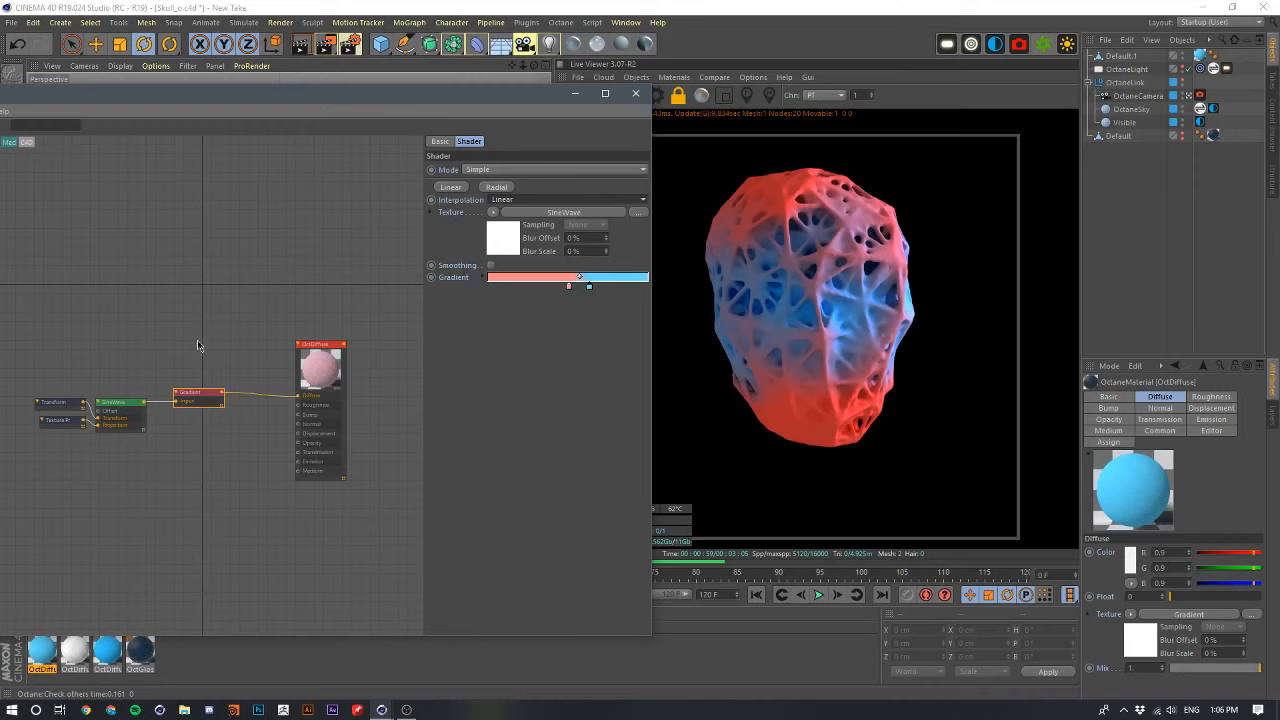
pyautogui.moveTo(197, 346); pyautogui.dragTo(251, 346, button='middle')
pyautogui.click(175, 415)
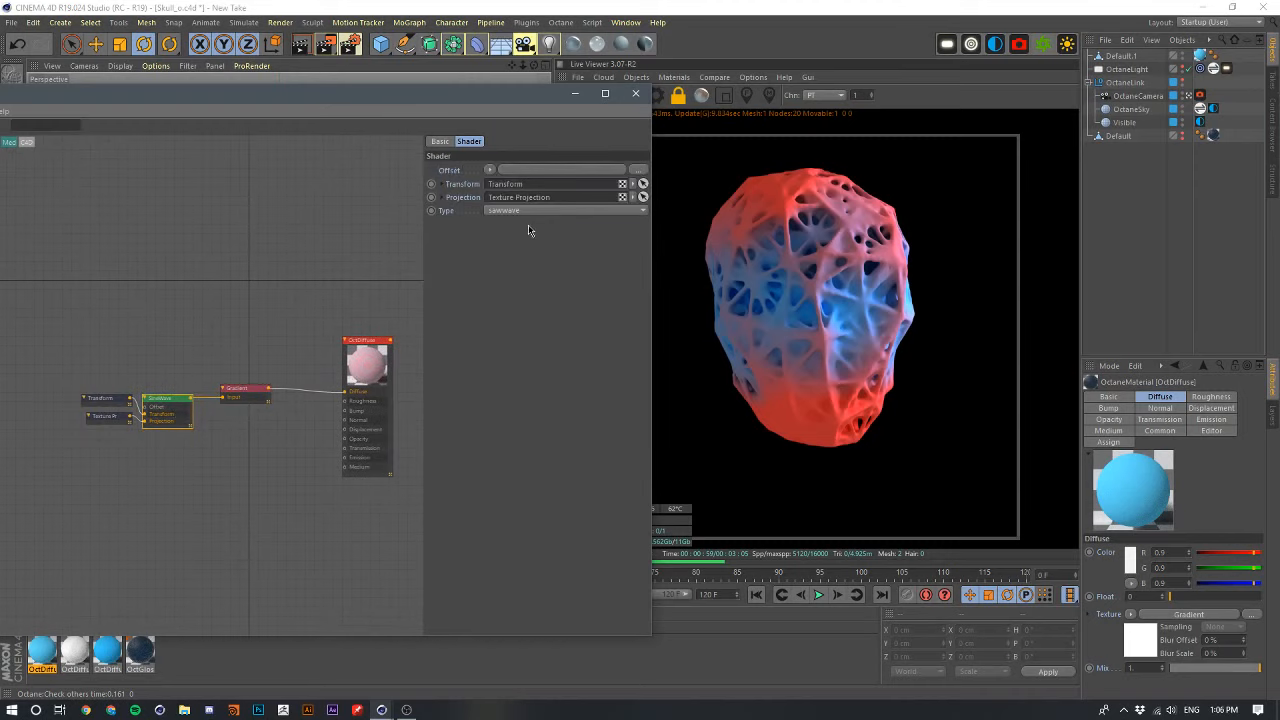
pyautogui.click(227, 387)
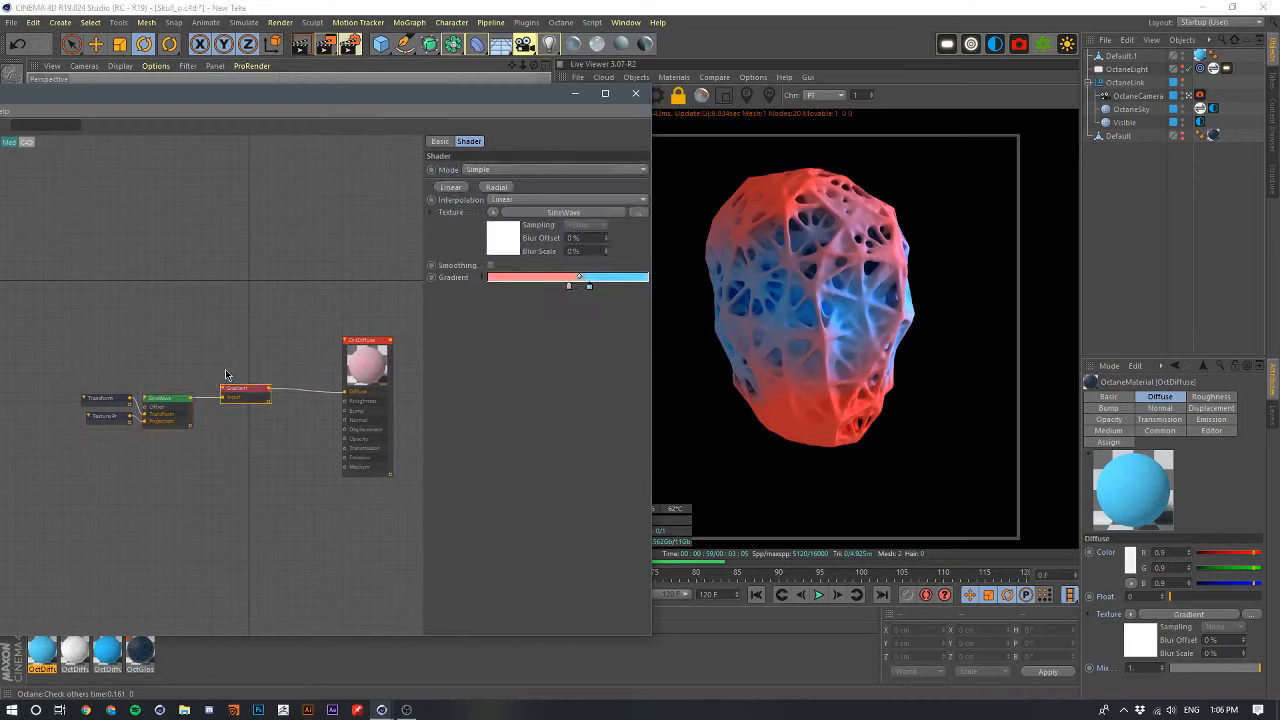
pyautogui.click(519, 199)
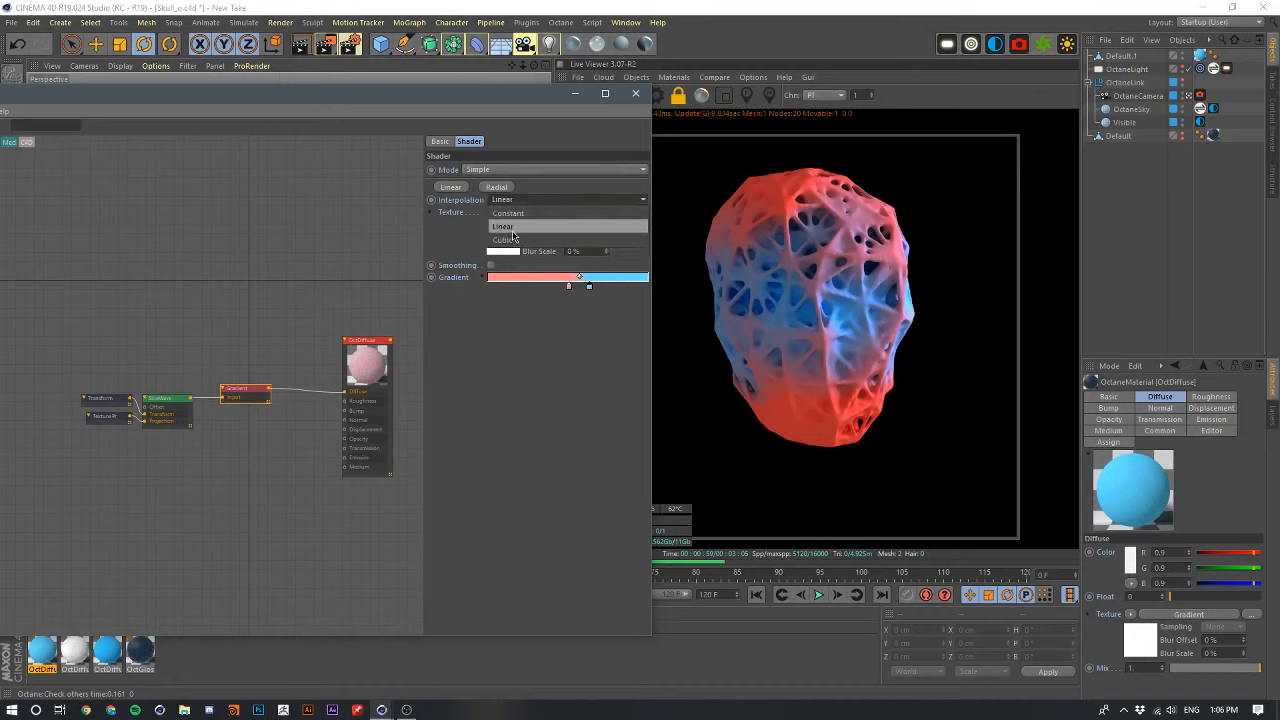
pyautogui.click(471, 344)
pyautogui.click(506, 197)
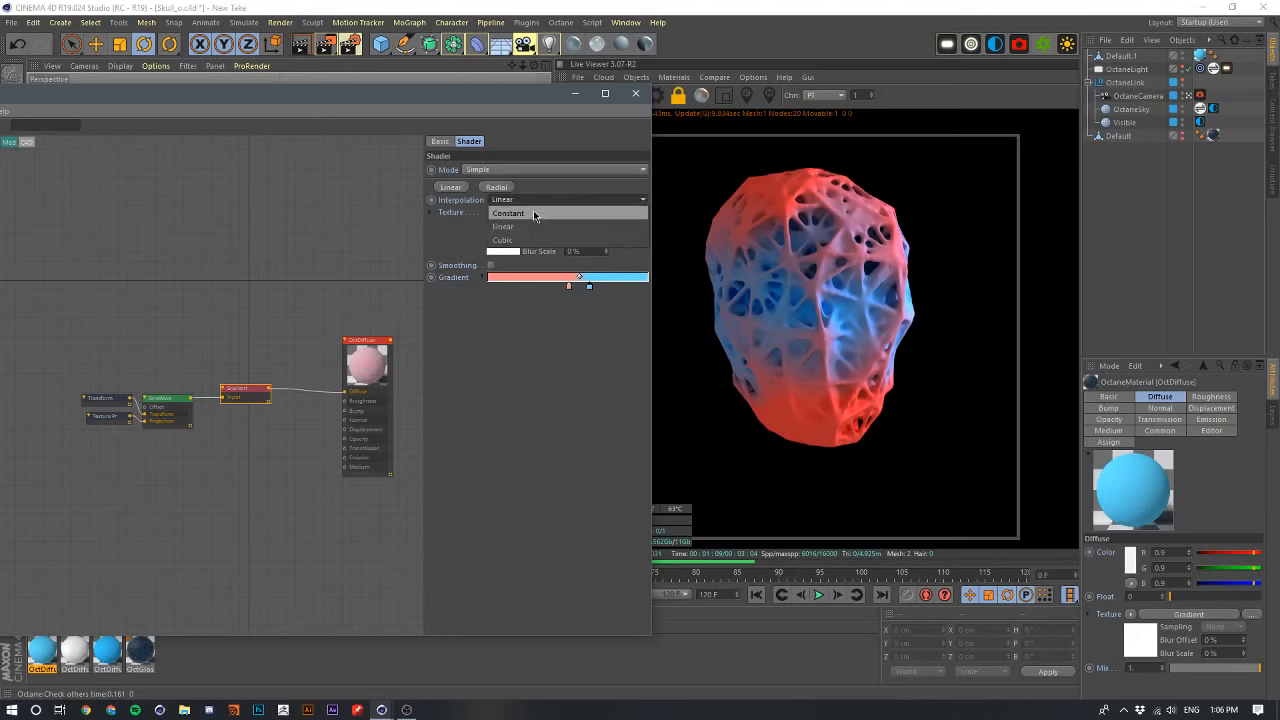
# - Try the Linear preset on the Gradient node and arrange its Transform and SineWave nodes beside the gradient
pyautogui.click(448, 233)
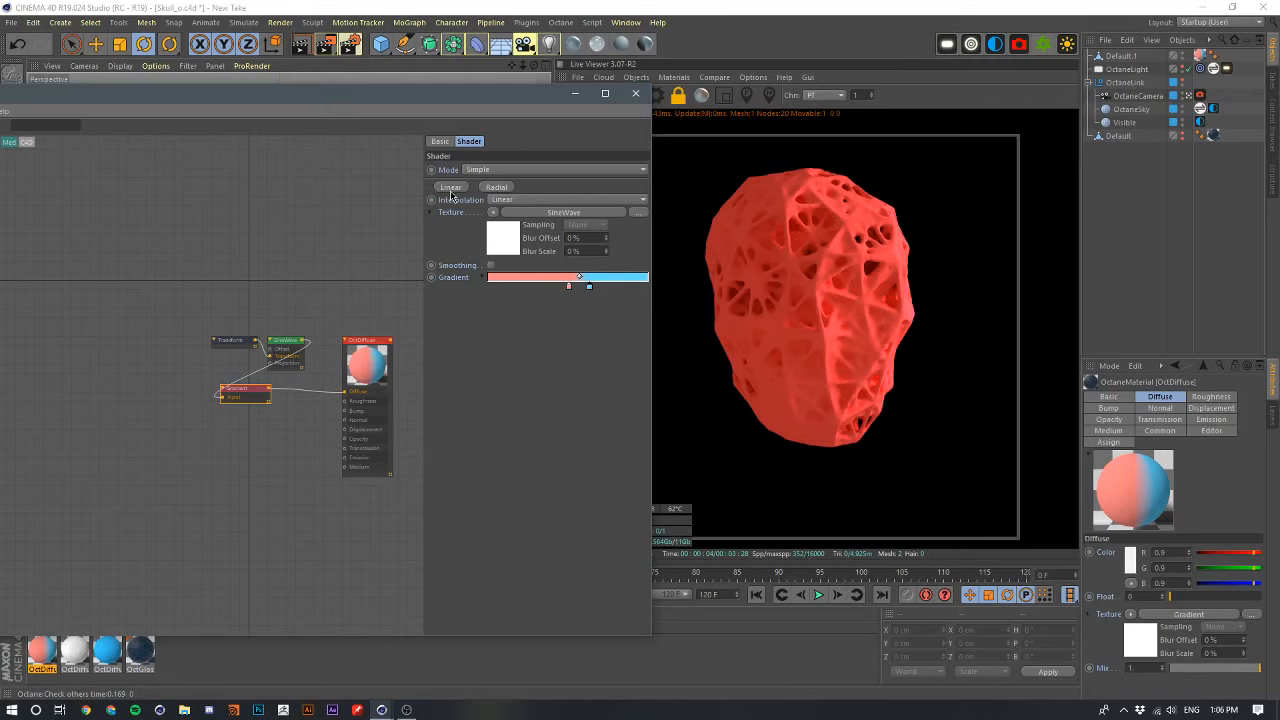
pyautogui.hotkey('ctrl', 'z')
pyautogui.moveTo(303, 311); pyautogui.dragTo(172, 383)
pyautogui.click(275, 328)
pyautogui.click(240, 388)
pyautogui.click(176, 381)
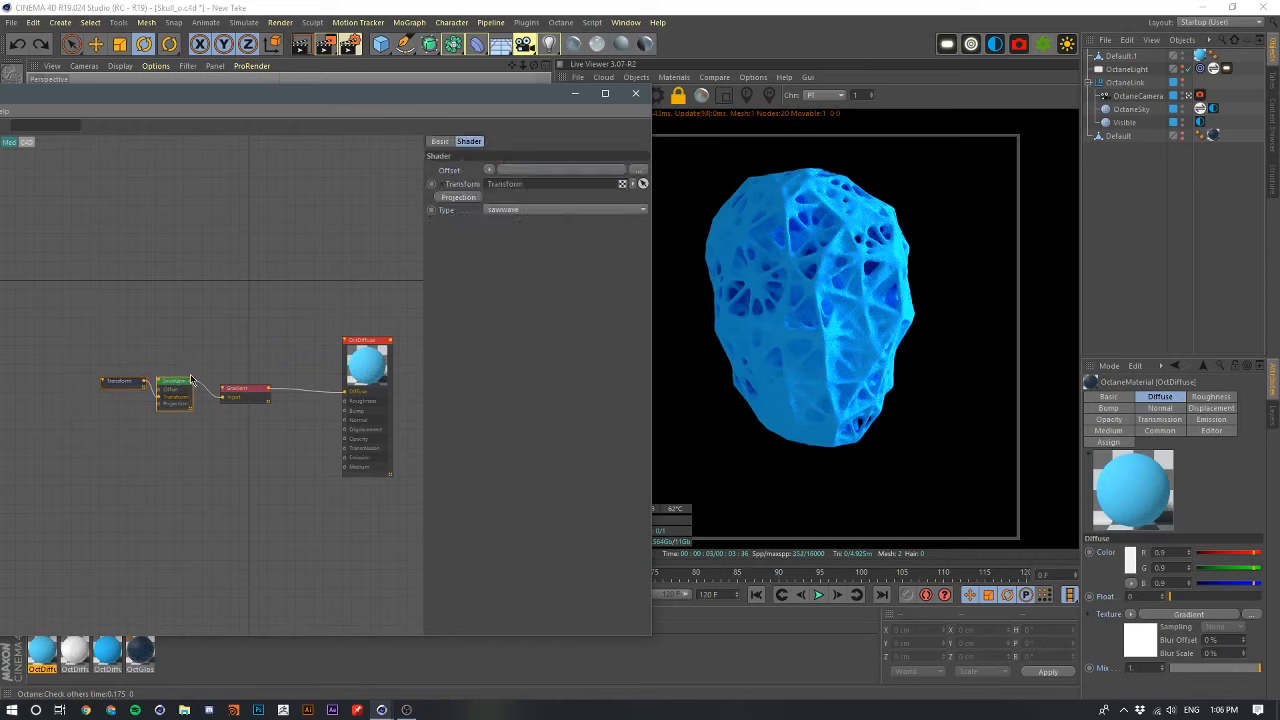
# - Apply the Radial preset to the Gradient node, delete the leftover linear nodes and arrange the new input nodes in their place
pyautogui.click(243, 390)
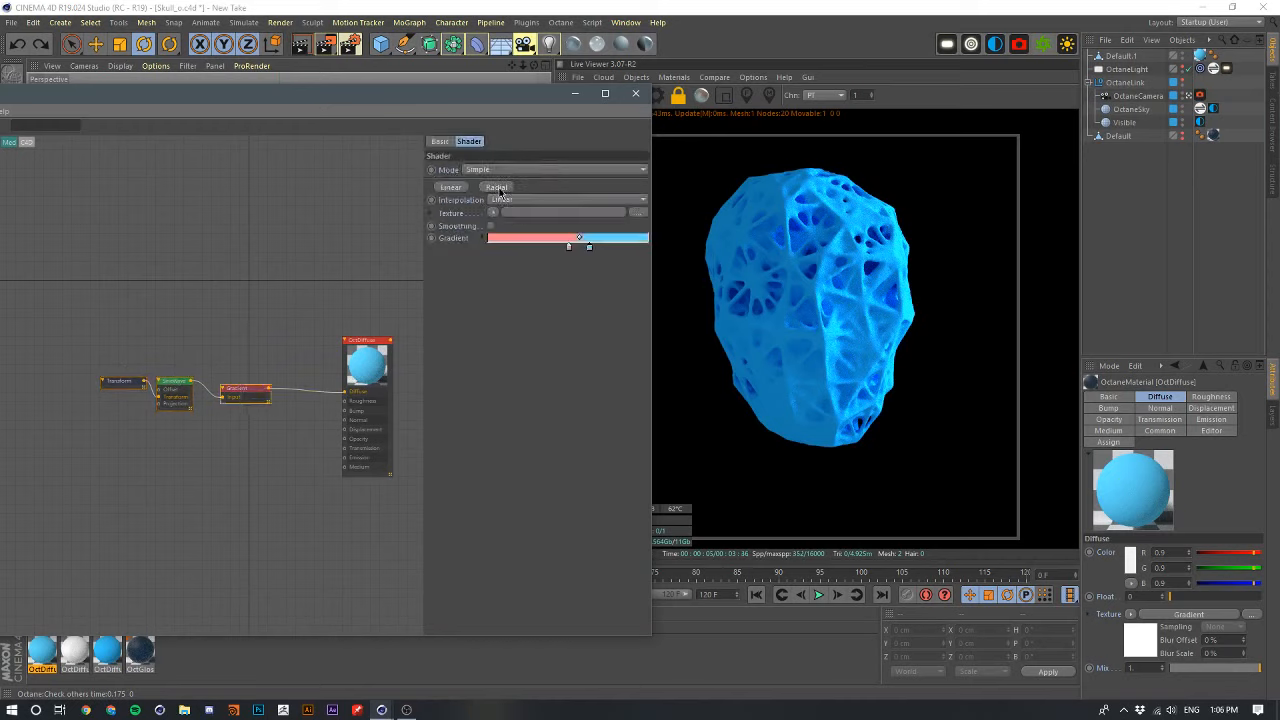
pyautogui.click(498, 188)
pyautogui.moveTo(310, 313); pyautogui.dragTo(47, 430)
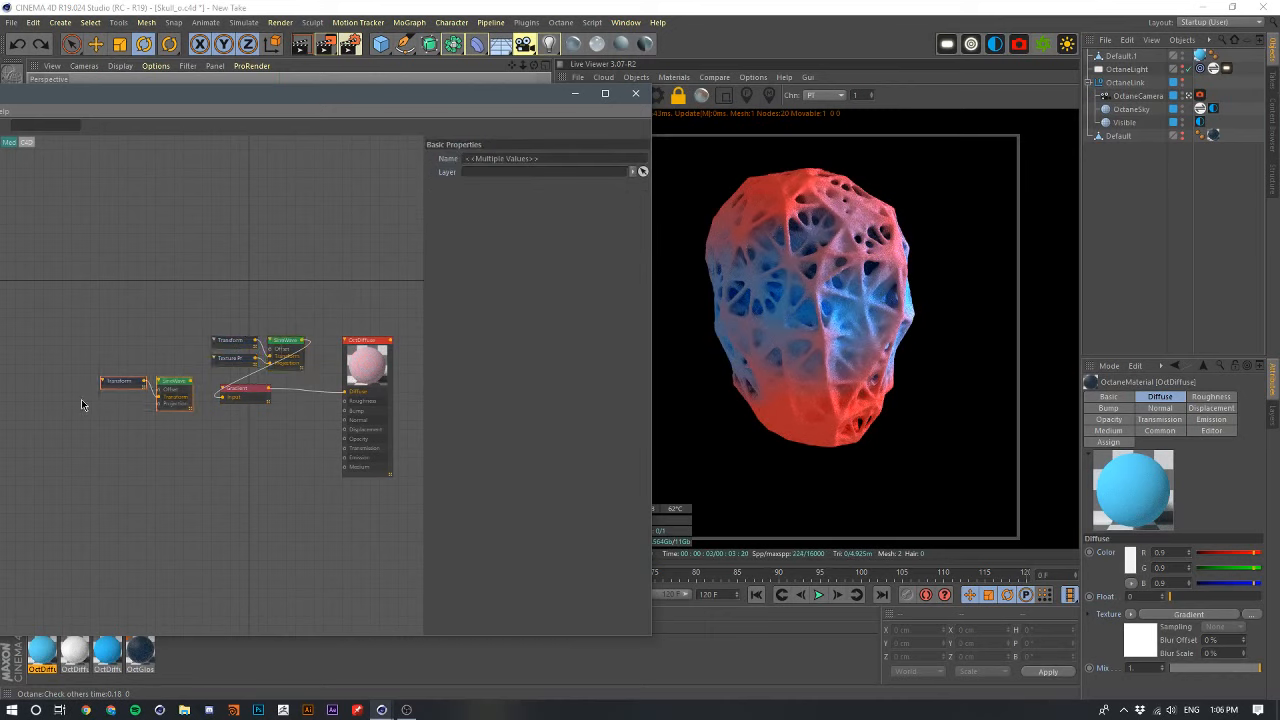
pyautogui.rightClick(160, 399)
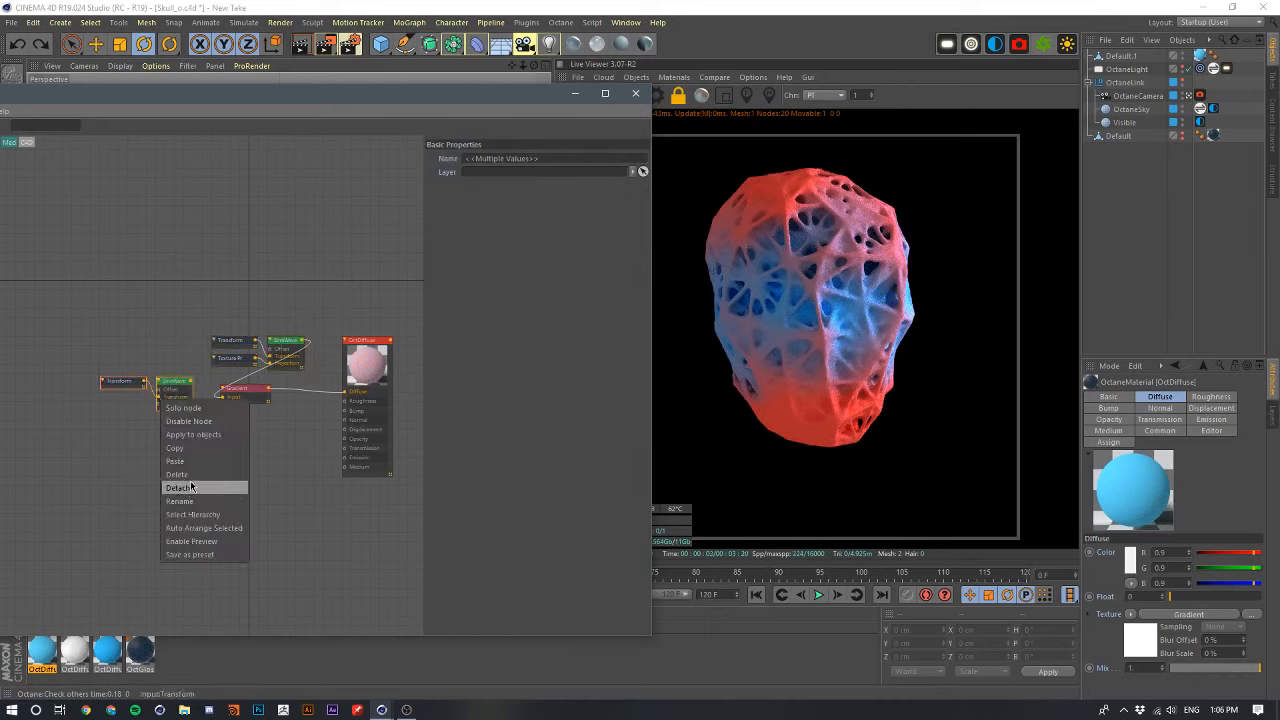
pyautogui.click(178, 474)
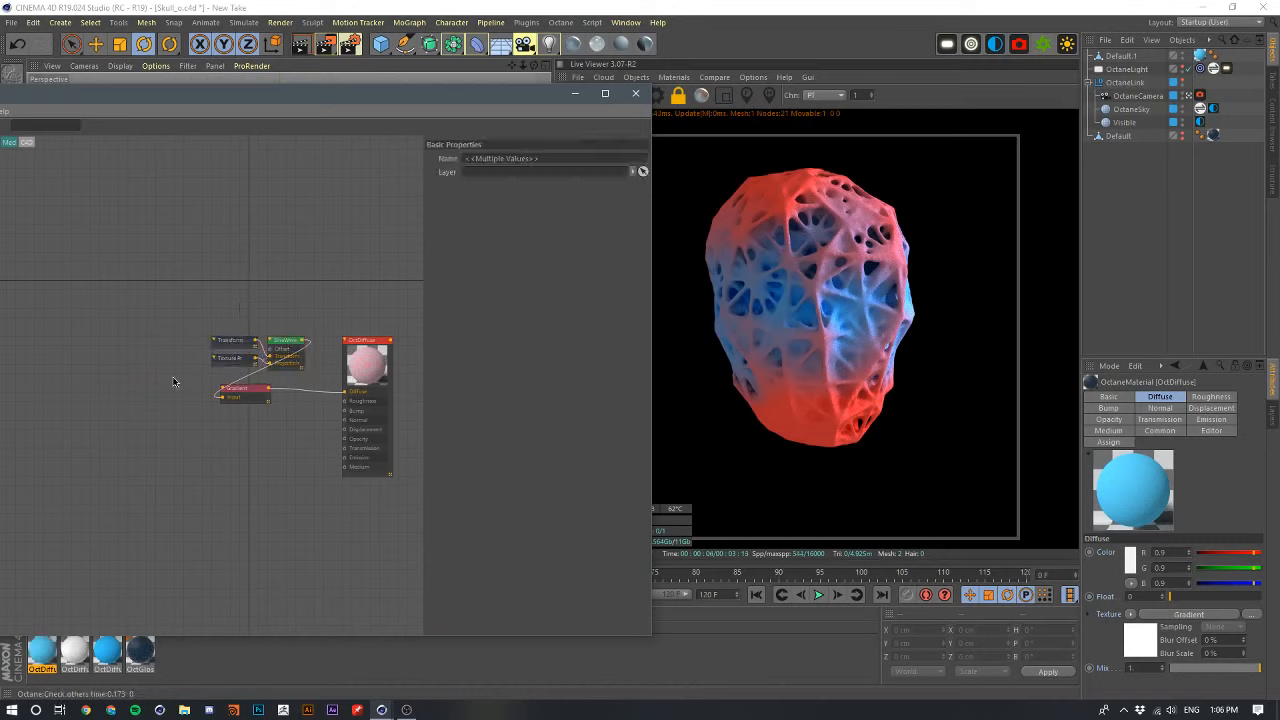
pyautogui.moveTo(270, 341); pyautogui.dragTo(160, 382)
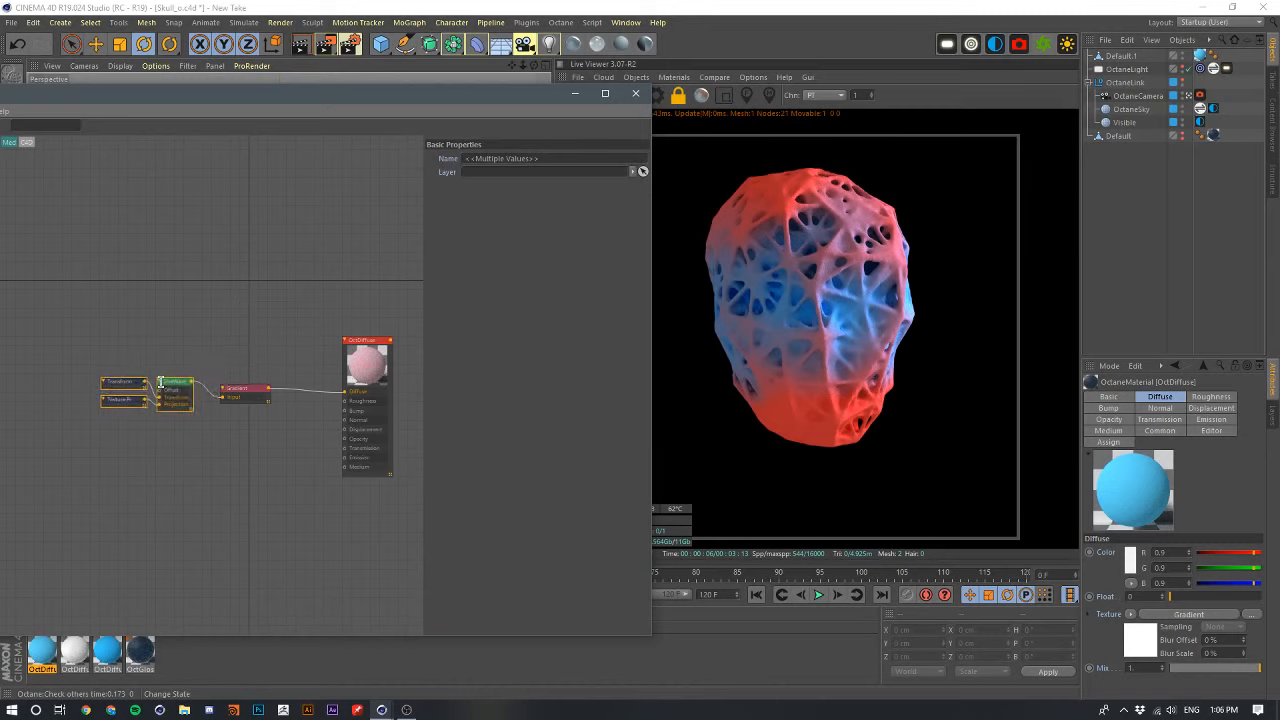
pyautogui.click(160, 382)
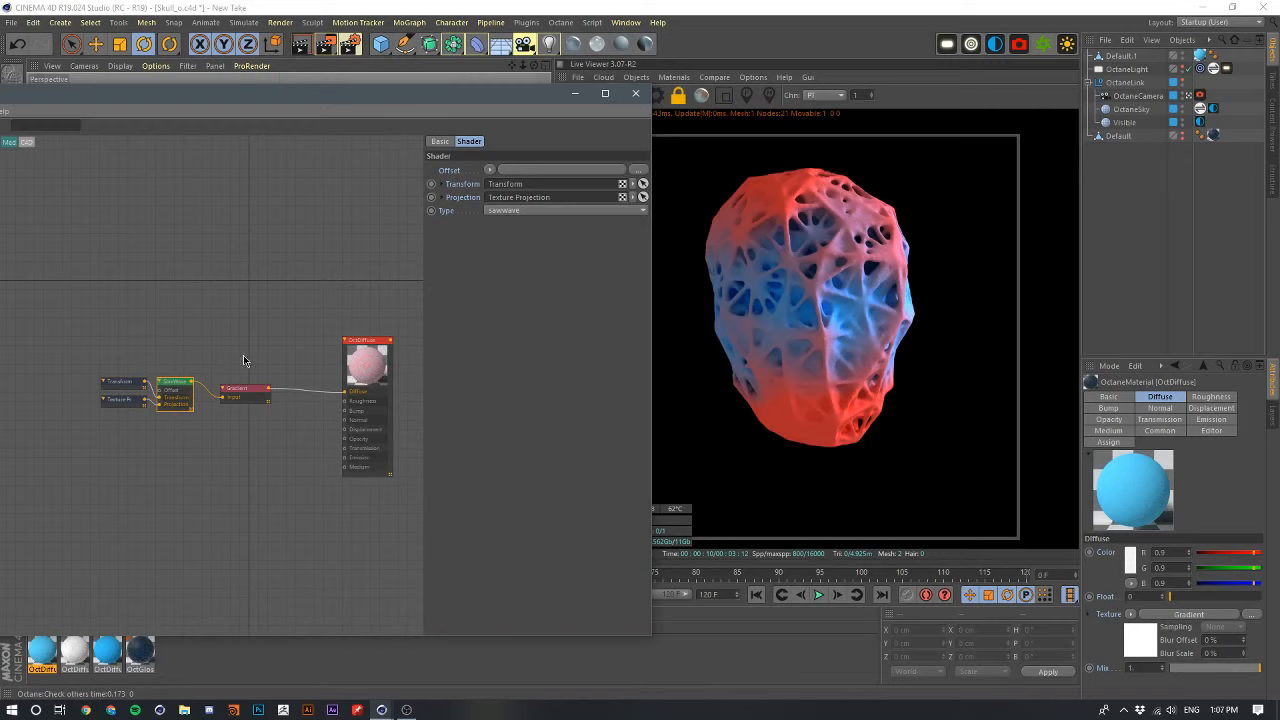
# - Try rotating the gradient to an R.Y of about -265 in its Transform node, and set R.Y back to 90
pyautogui.click(242, 389)
pyautogui.click(123, 381)
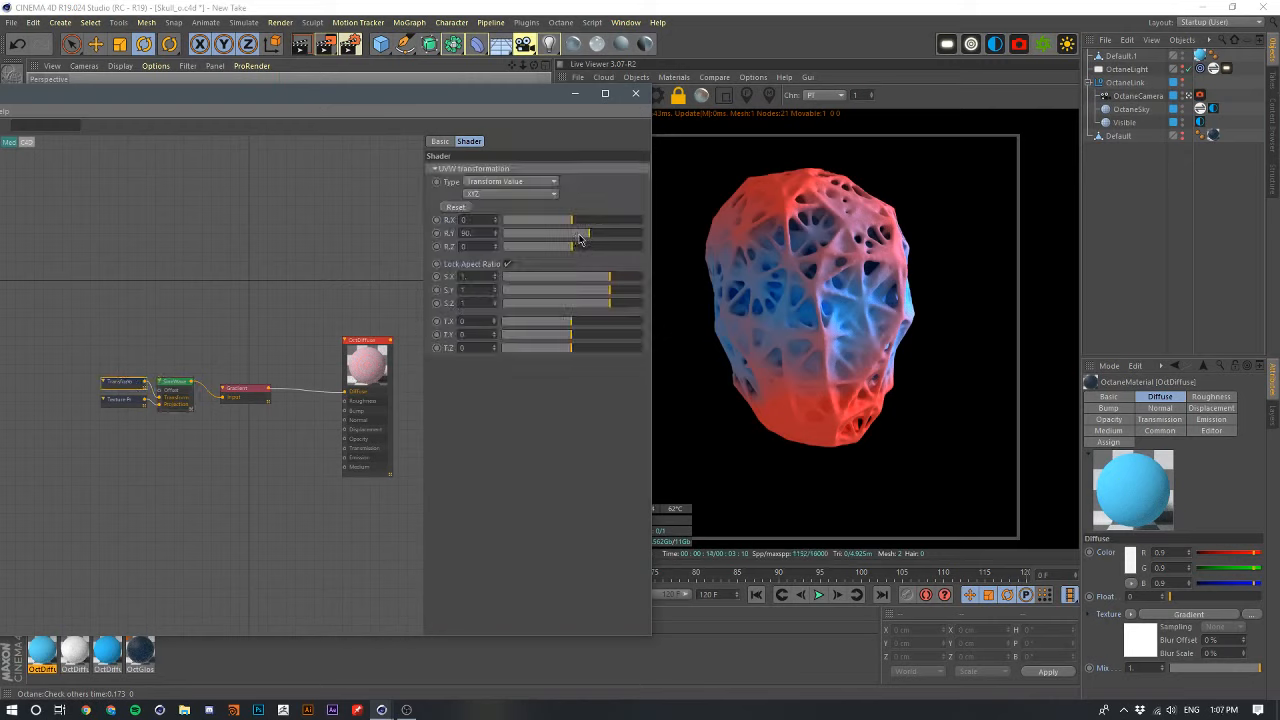
pyautogui.click(456, 232)
pyautogui.moveTo(588, 234); pyautogui.dragTo(521, 242)
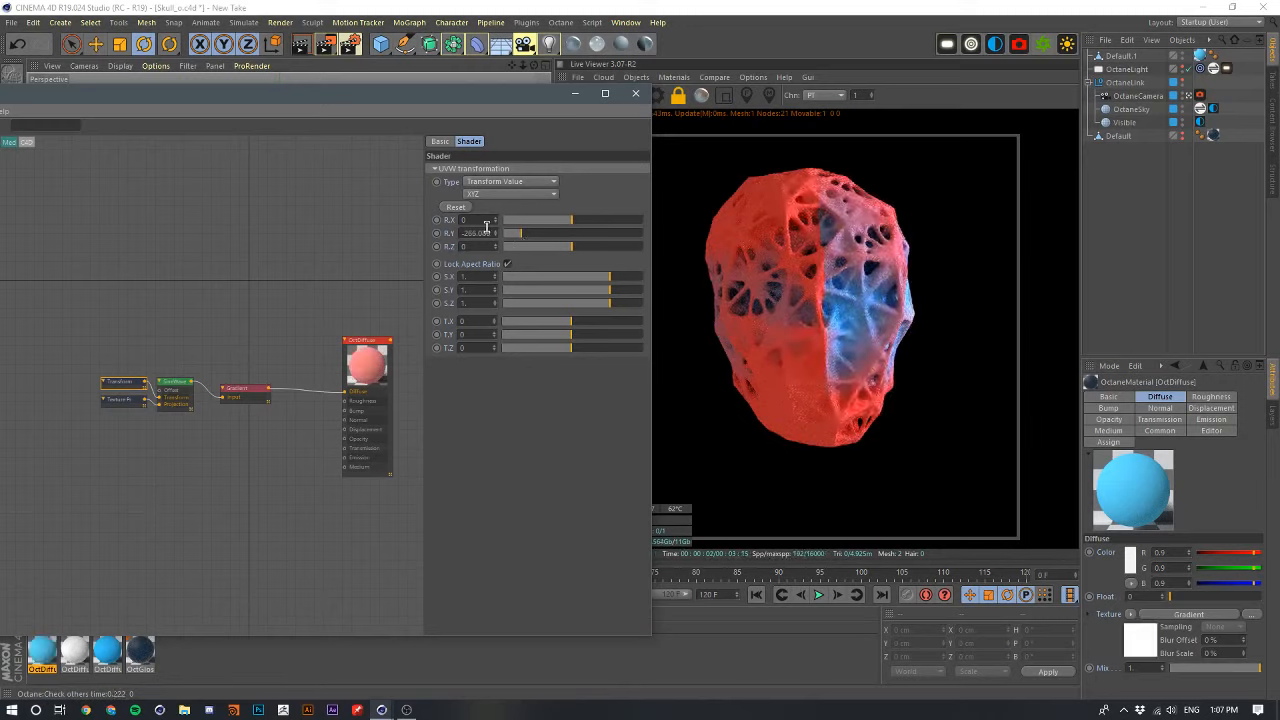
pyautogui.doubleClick(486, 232)
pyautogui.write('90')
pyautogui.press('Return')
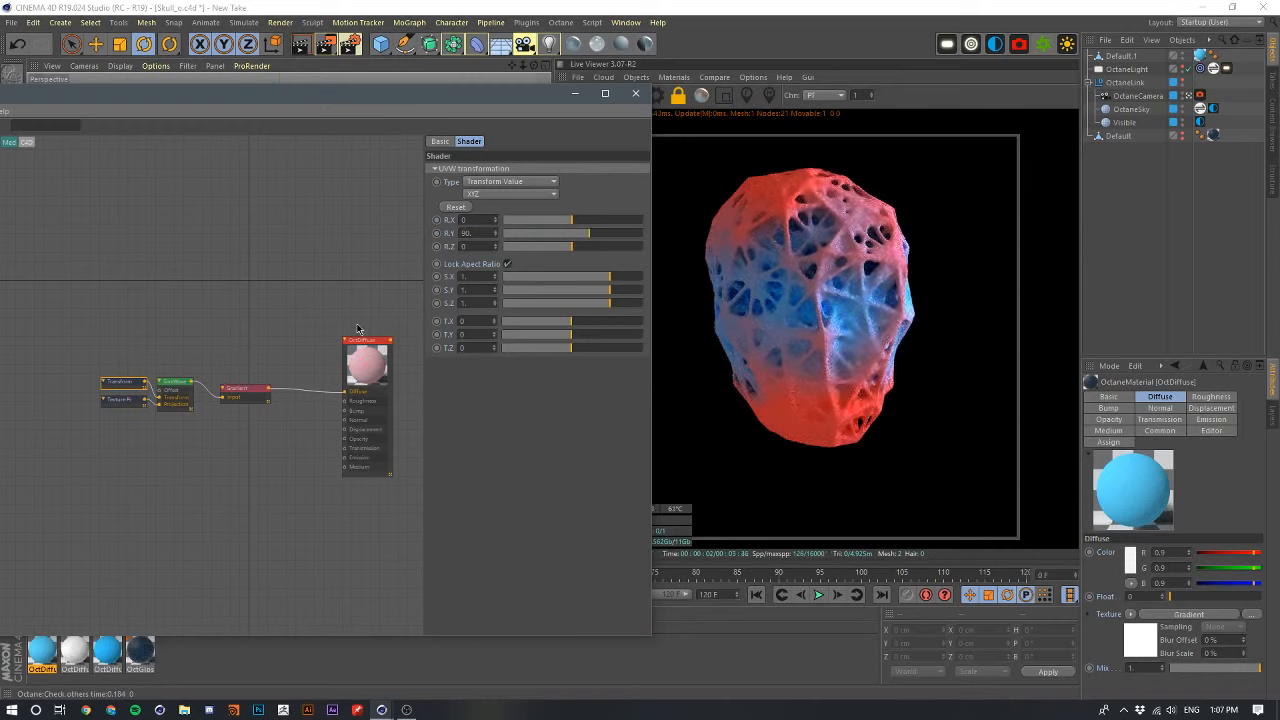
# - Try Box and Cylindrical as the Texture Projection node's projection type and return it to Spherical
pyautogui.click(115, 400)
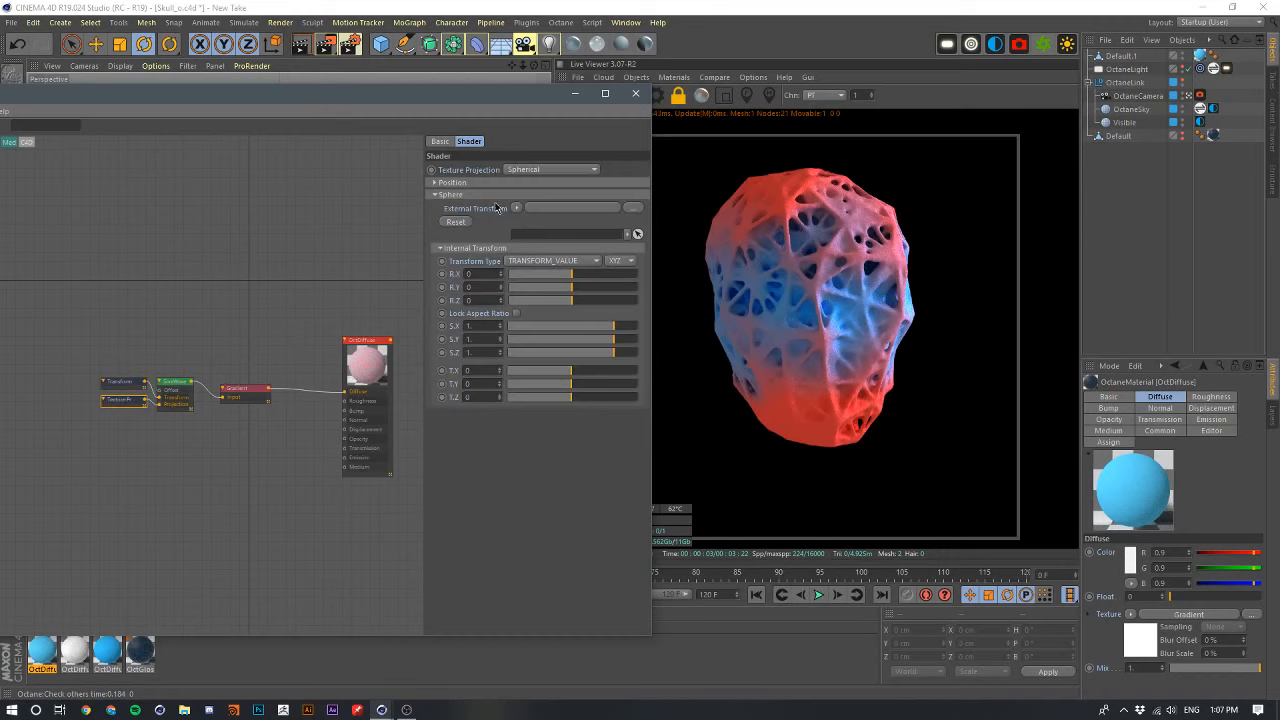
pyautogui.click(538, 170)
pyautogui.click(540, 166)
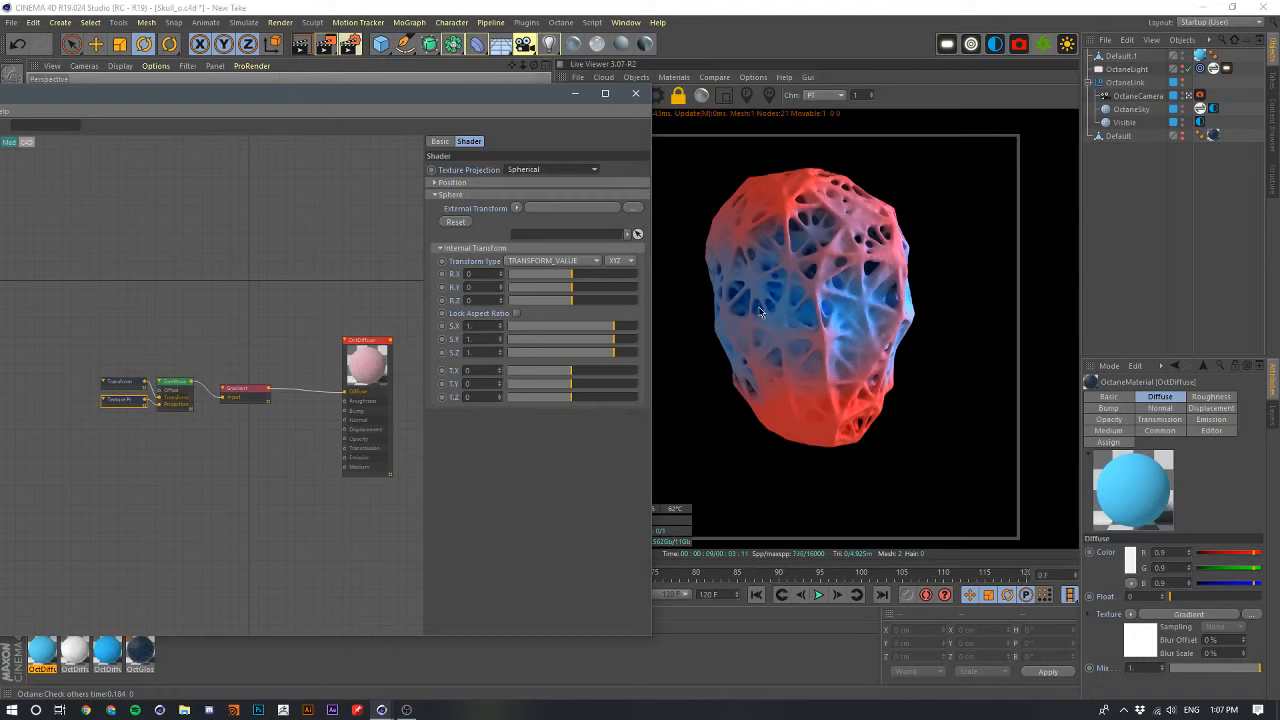
pyautogui.click(542, 170)
pyautogui.click(542, 170)
pyautogui.click(543, 172)
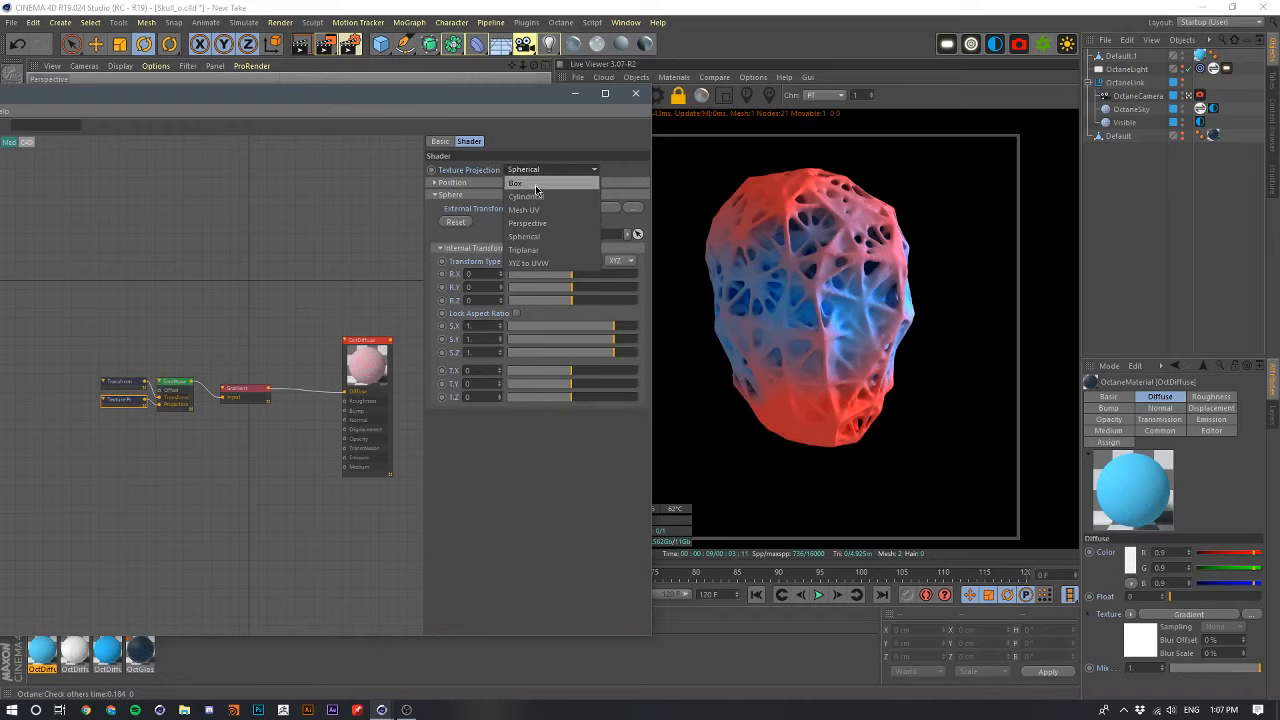
pyautogui.click(534, 183)
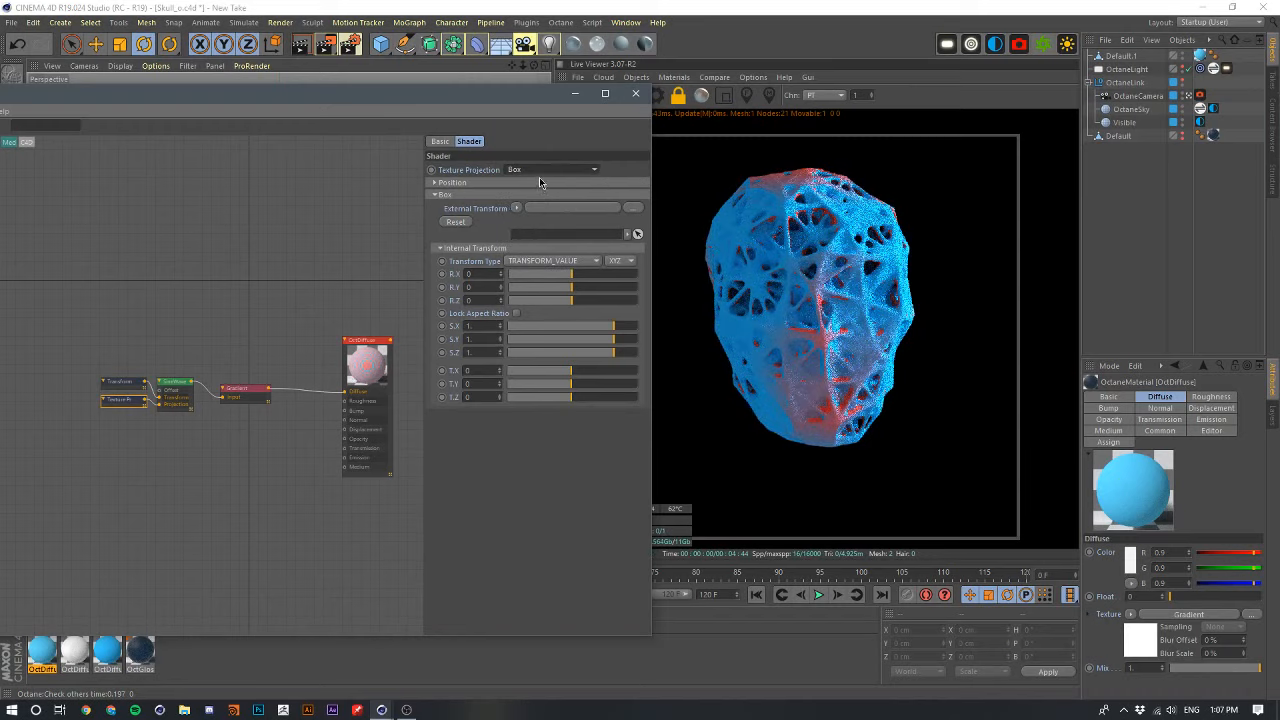
pyautogui.press('Down')
pyautogui.press('Down')
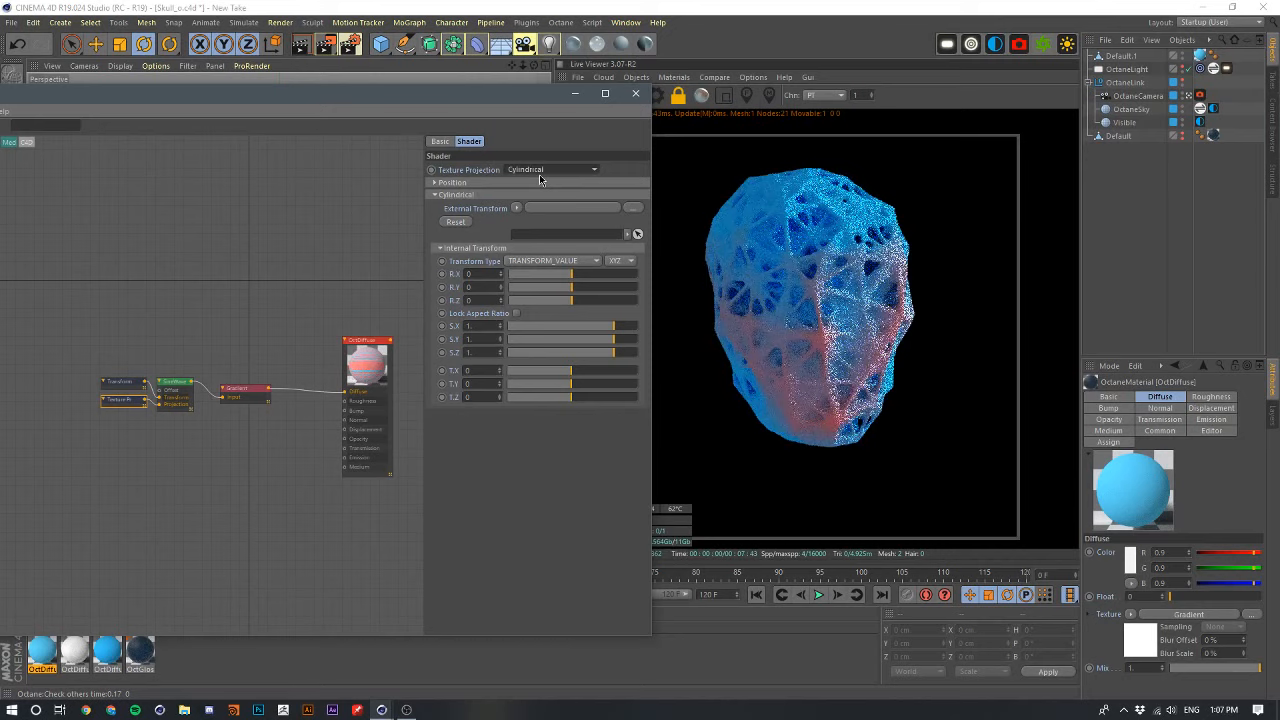
pyautogui.scroll(-2, 540, 177)
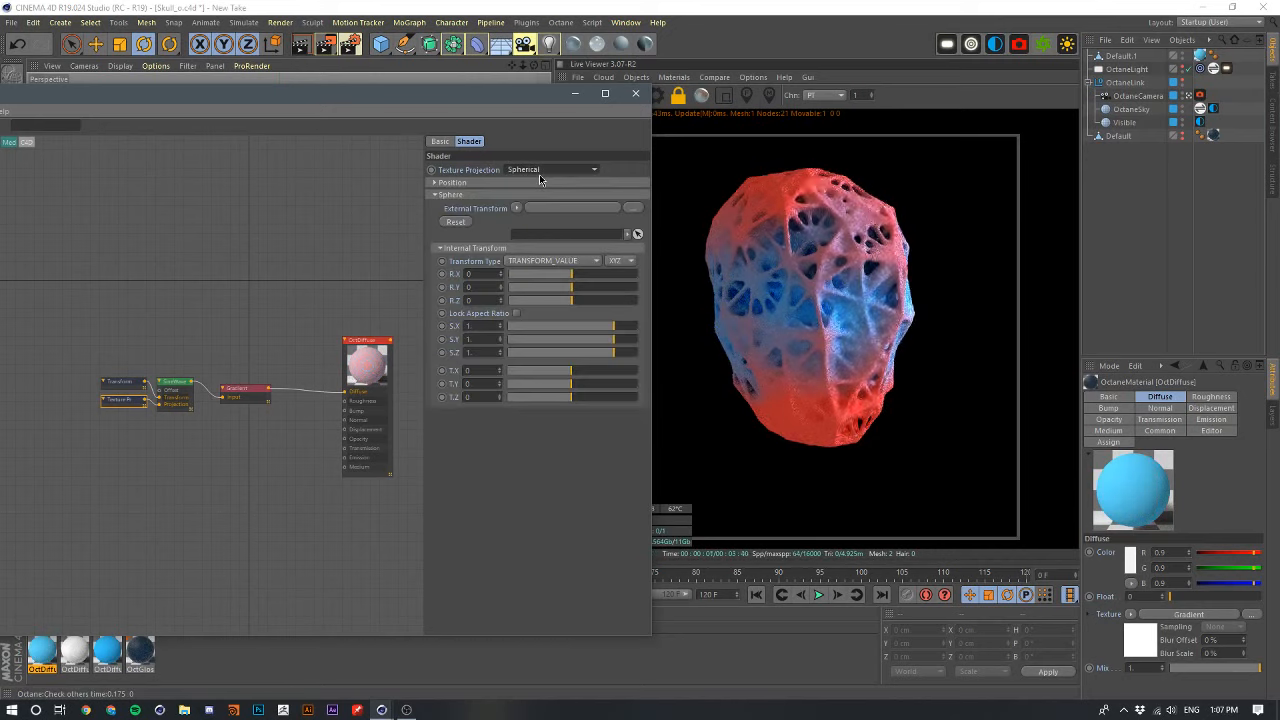
# - Switch from the preview graph to the OctGlossy material's node graph and examine its Scattering Medium branch
pyautogui.moveTo(306, 265); pyautogui.dragTo(271, 271, button='middle')
pyautogui.moveTo(285, 259); pyautogui.dragTo(334, 394)
pyautogui.moveTo(240, 338); pyautogui.dragTo(50, 418)
pyautogui.click(140, 652)
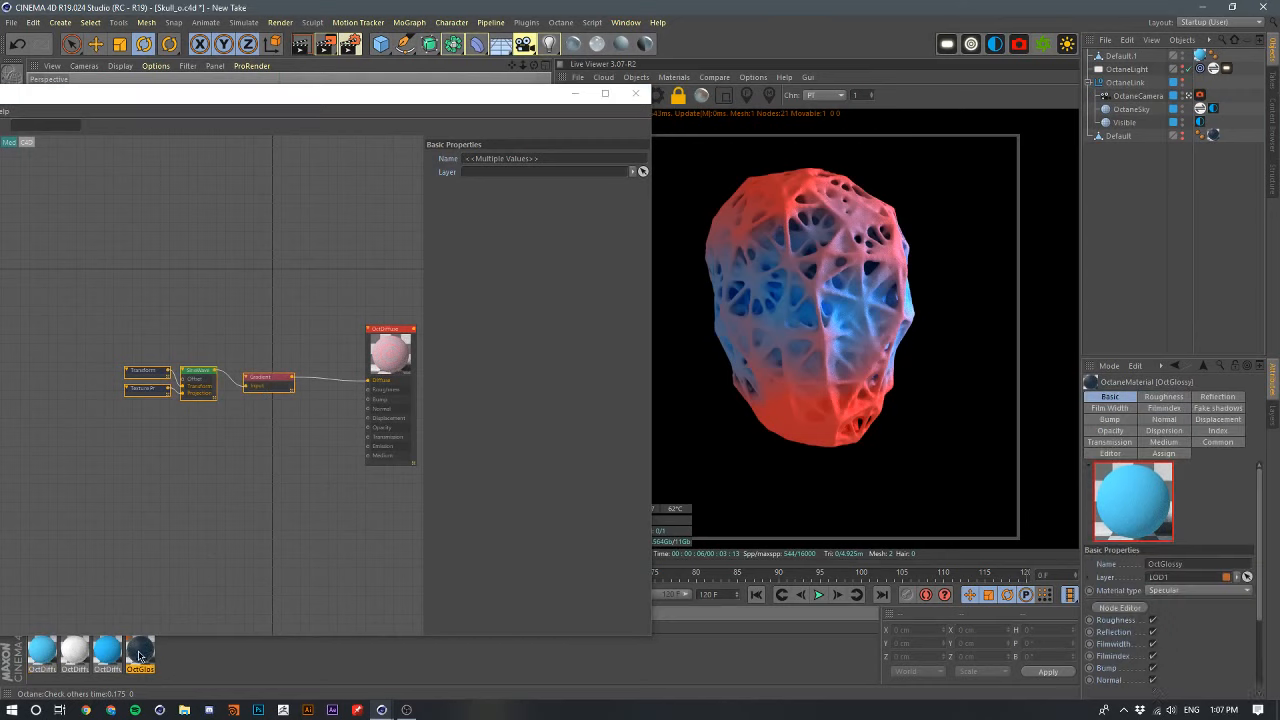
pyautogui.moveTo(297, 488); pyautogui.dragTo(310, 445, button='middle')
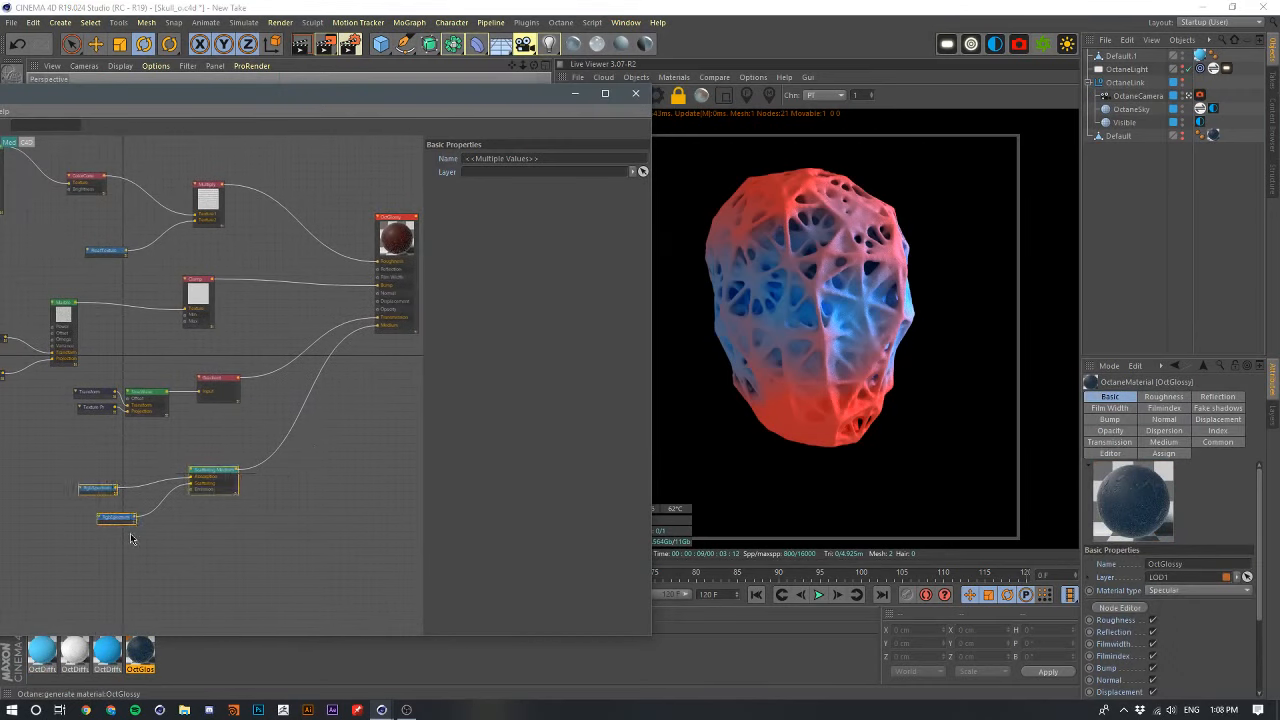
# - Set the Scattering Medium node's Density to 37.5
pyautogui.click(267, 520)
pyautogui.click(197, 489)
pyautogui.moveTo(223, 445); pyautogui.dragTo(165, 486, button='middle')
pyautogui.scroll(2, 254, 463)
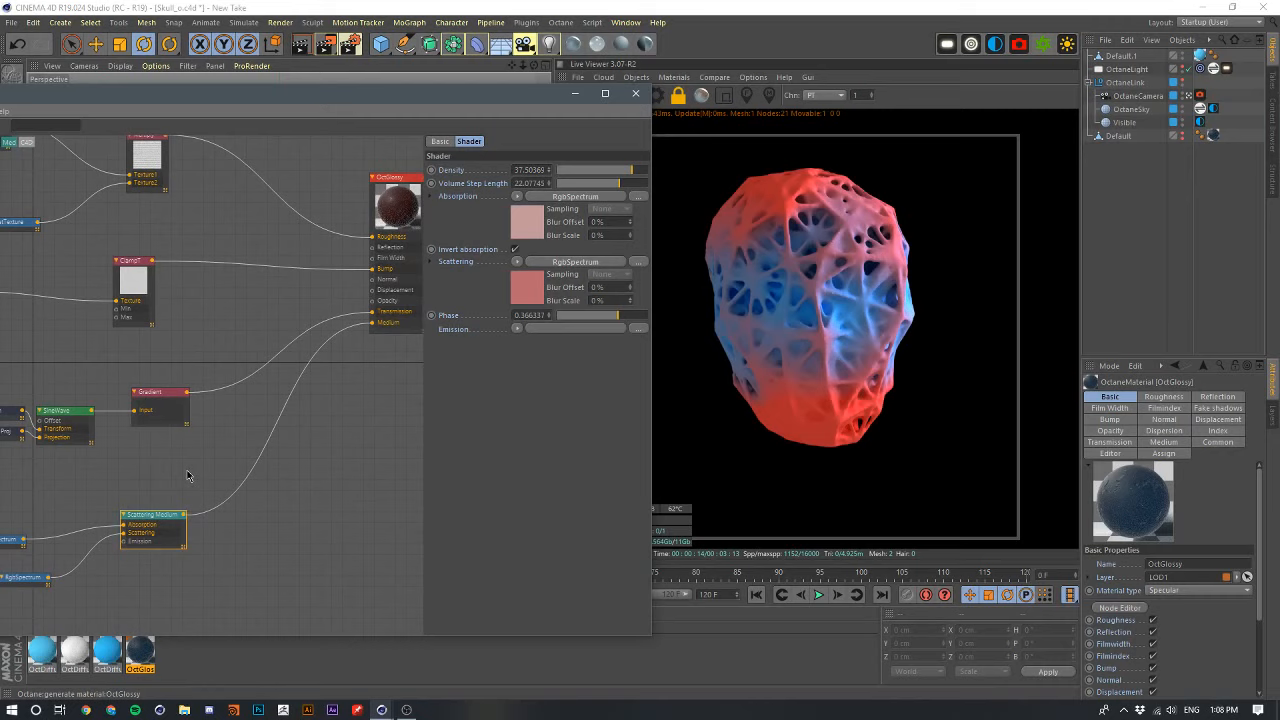
pyautogui.moveTo(237, 446); pyautogui.dragTo(318, 408, button='middle')
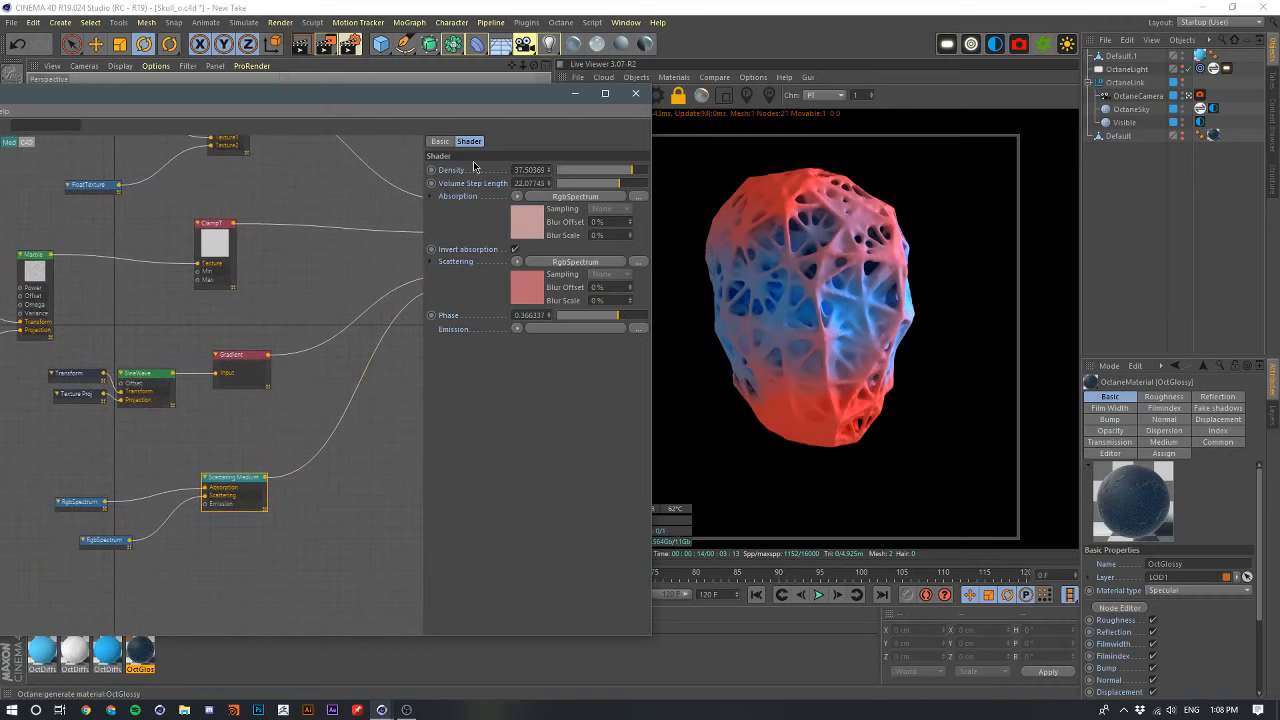
pyautogui.doubleClick(515, 169)
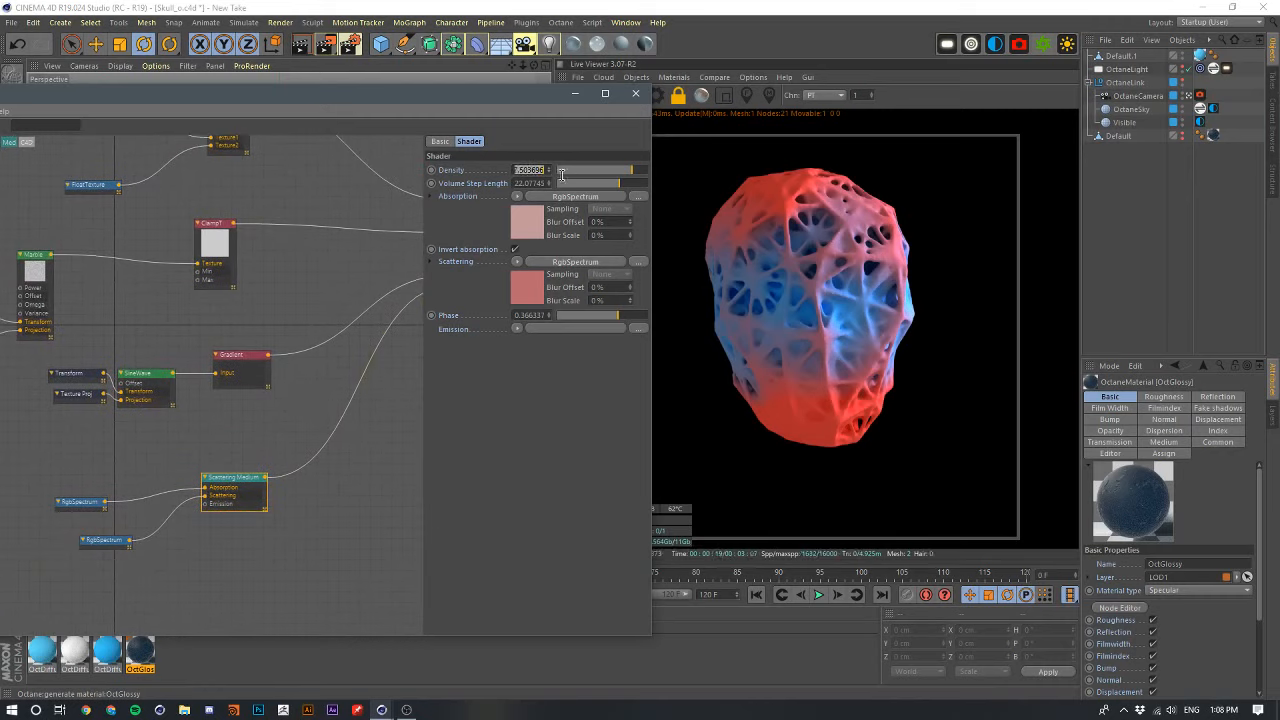
pyautogui.moveTo(562, 175); pyautogui.dragTo(660, 178)
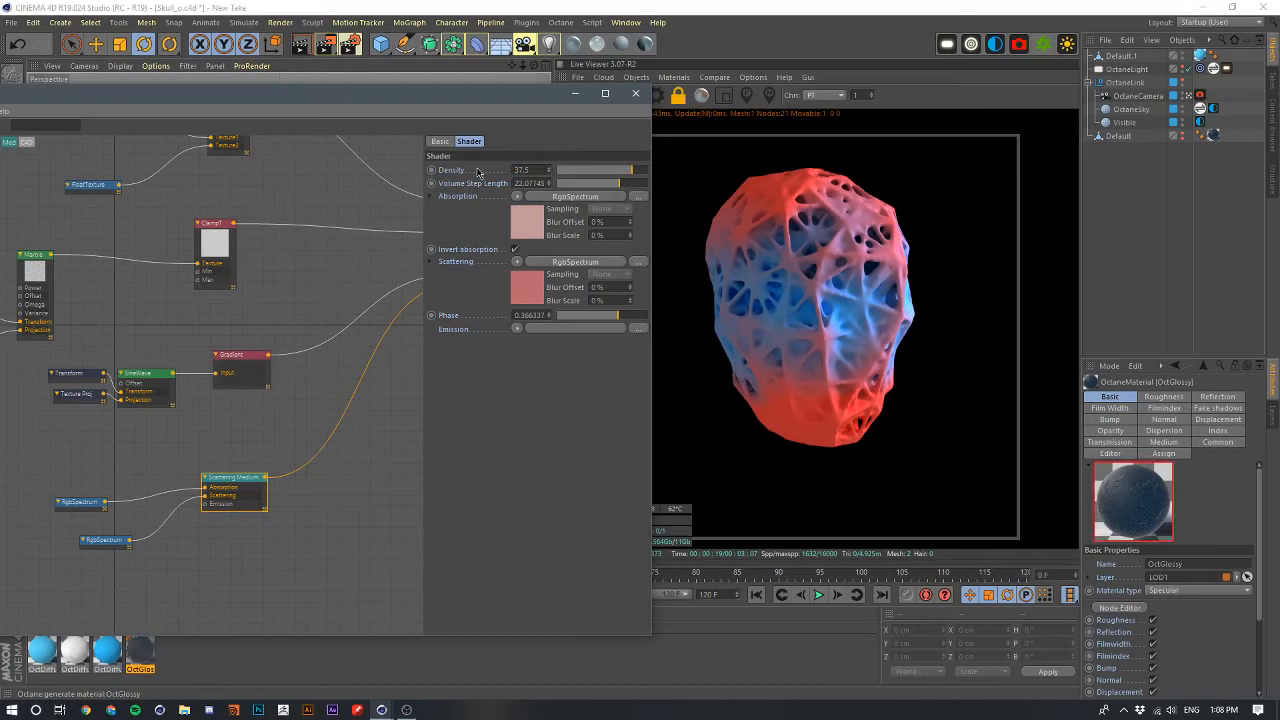
pyautogui.write('*5')
pyautogui.press('Return')
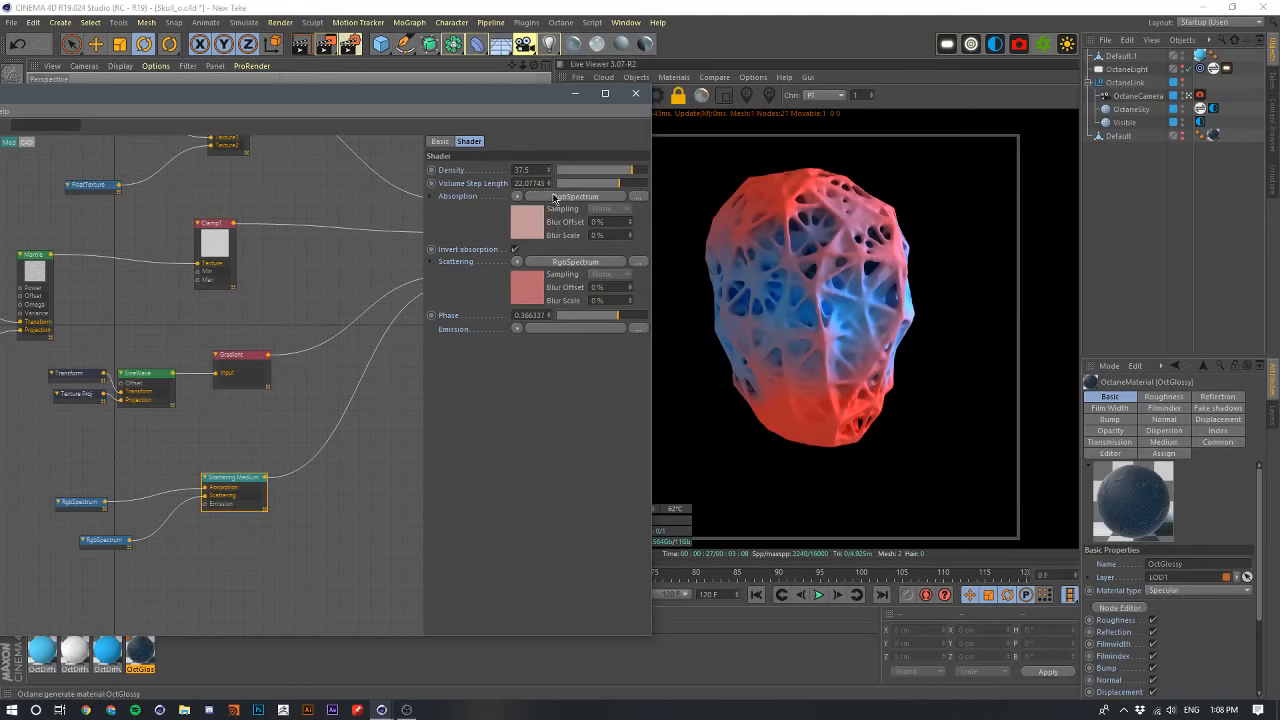
# - Examine the colours of the RgbSpectrum nodes feeding the Scattering Medium's Absorption and Scattering inputs, cancelling the colour picker each time
pyautogui.moveTo(556, 104); pyautogui.dragTo(530, 110)
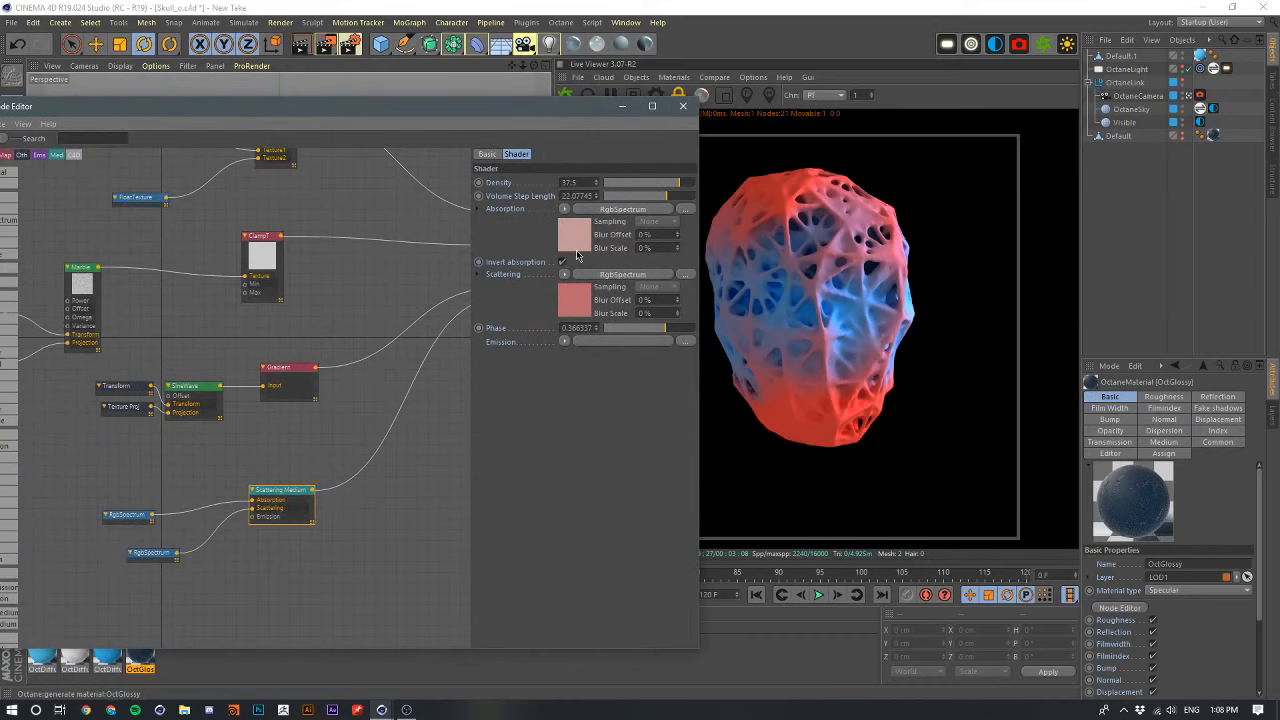
pyautogui.moveTo(380, 262); pyautogui.dragTo(455, 216, button='middle')
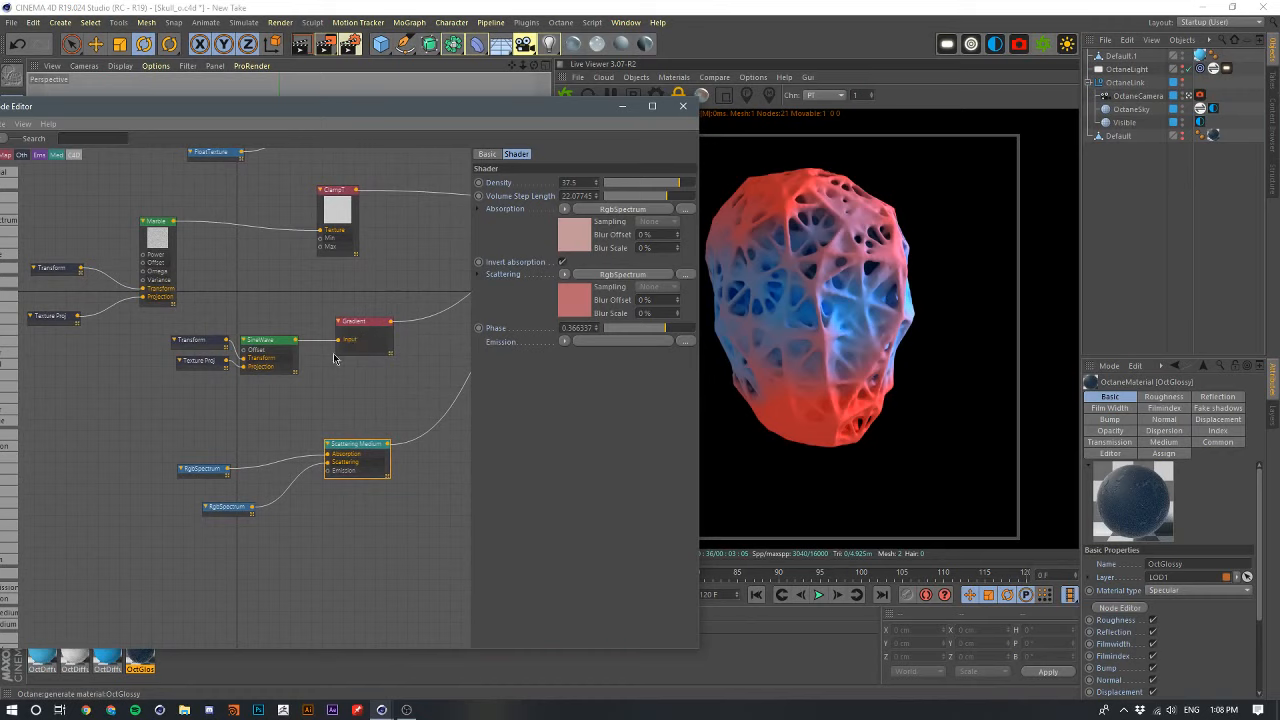
pyautogui.moveTo(203, 441); pyautogui.dragTo(204, 414, button='middle')
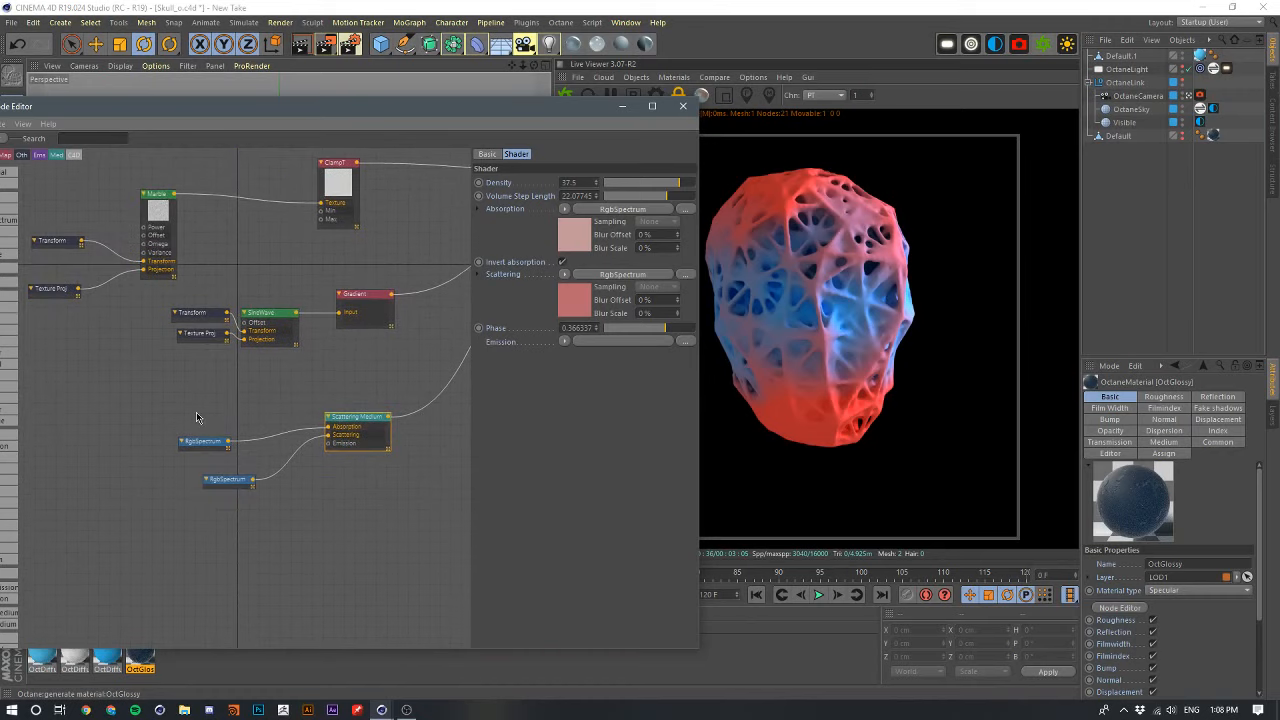
pyautogui.moveTo(196, 414); pyautogui.dragTo(217, 476)
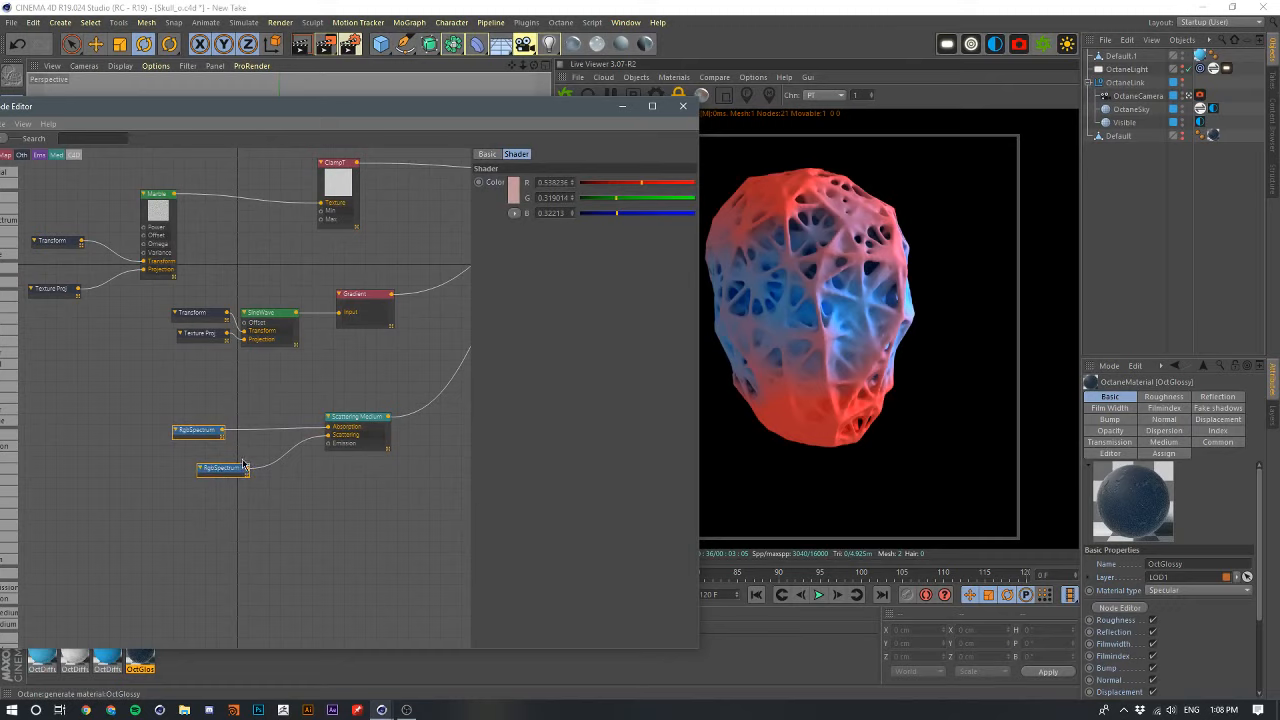
pyautogui.moveTo(236, 415); pyautogui.dragTo(197, 448)
pyautogui.click(514, 190)
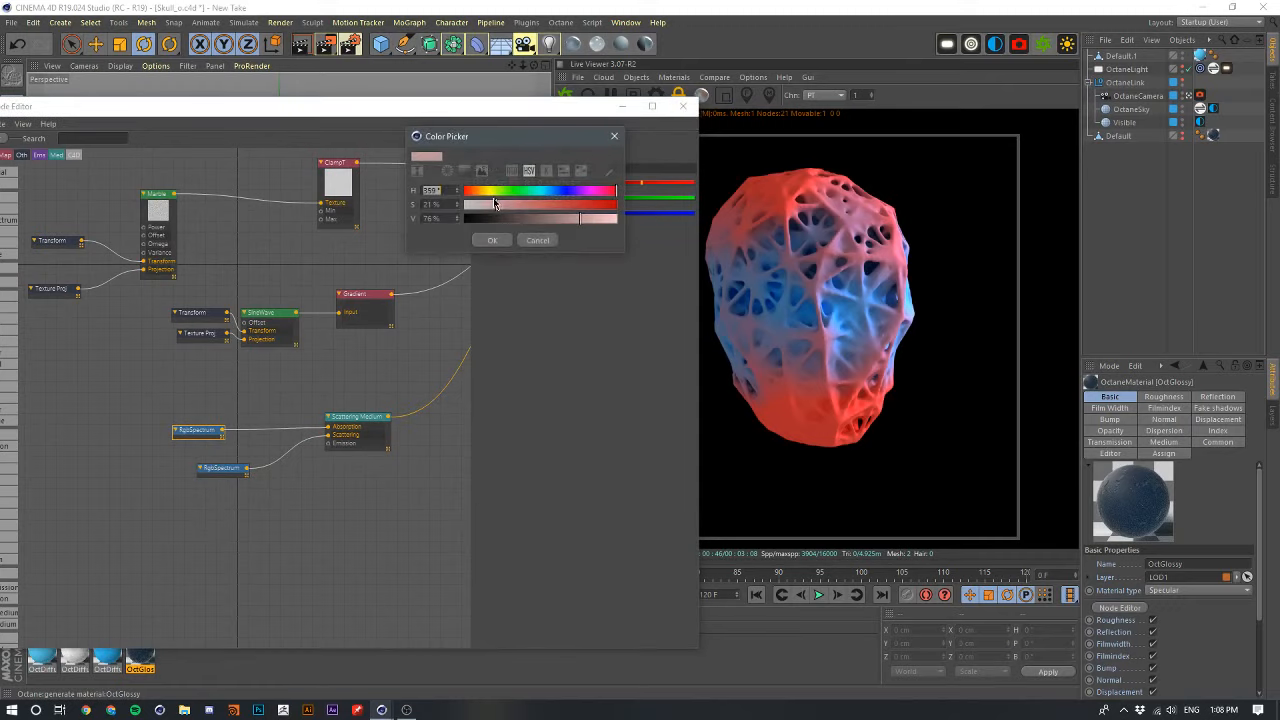
pyautogui.moveTo(539, 145); pyautogui.dragTo(396, 218)
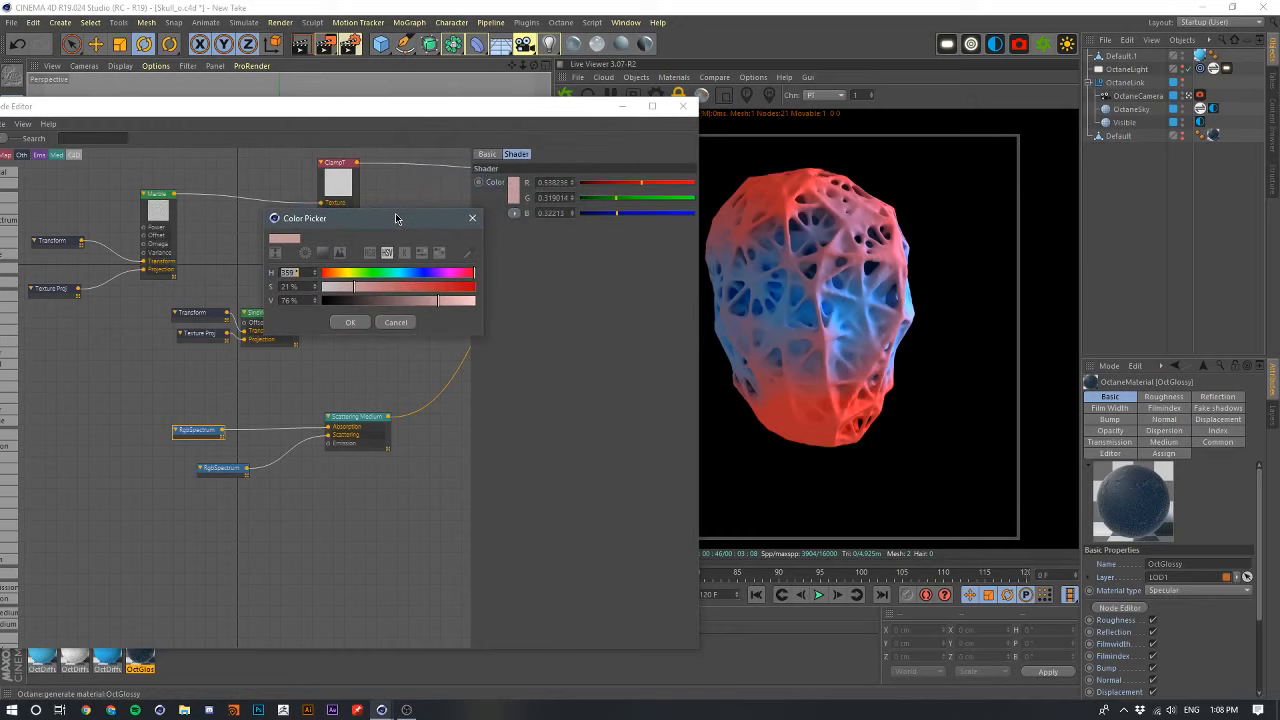
pyautogui.click(395, 322)
pyautogui.click(232, 467)
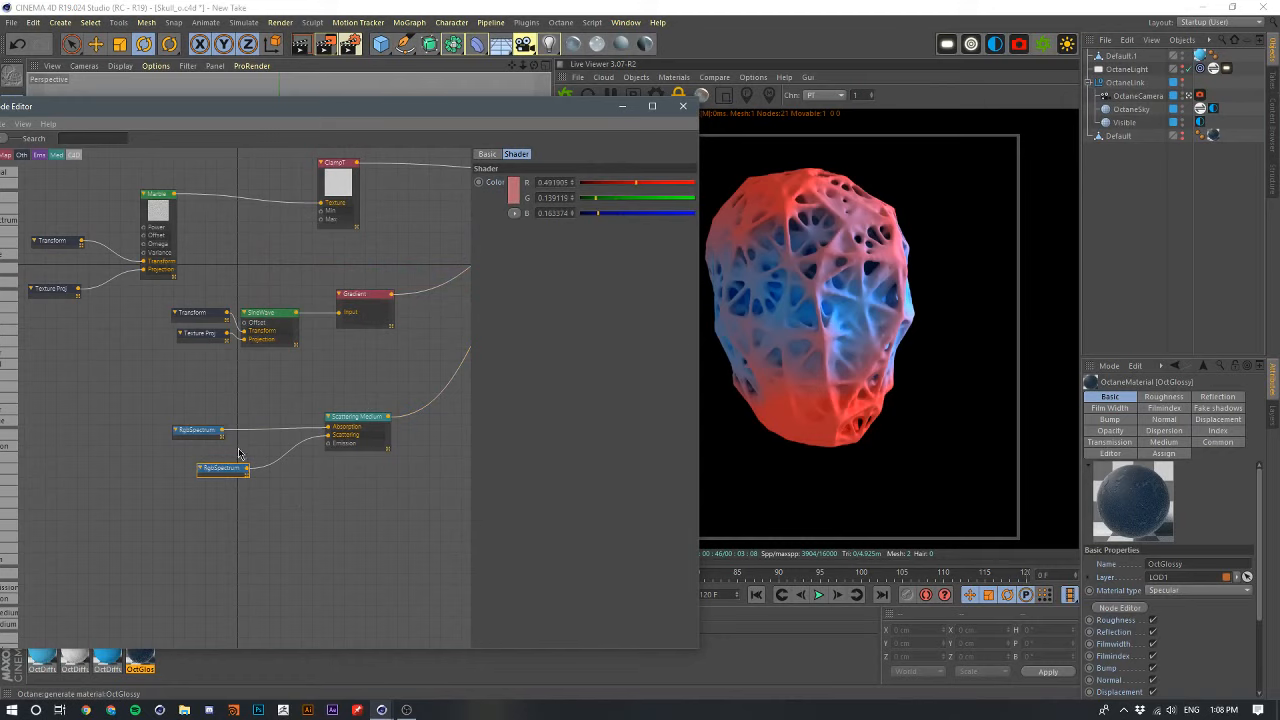
pyautogui.click(512, 191)
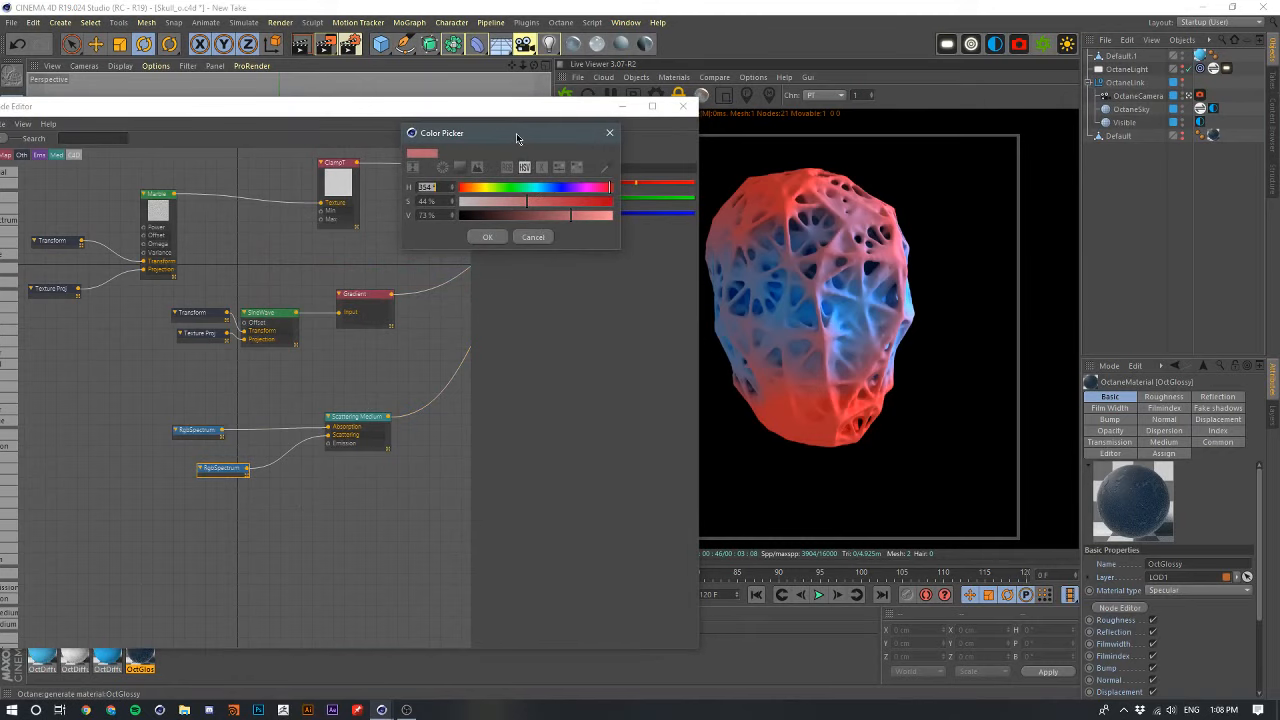
pyautogui.moveTo(517, 138); pyautogui.dragTo(392, 247)
pyautogui.click(413, 352)
# - Apply the OctGlossy material to the Default.1 object and show the OctGlossy node's settings beside the live render
pyautogui.moveTo(352, 303); pyautogui.dragTo(115, 363, button='middle')
pyautogui.scroll(-1, 266, 303)
pyautogui.moveTo(266, 303); pyautogui.dragTo(255, 428, button='middle')
pyautogui.click(358, 295)
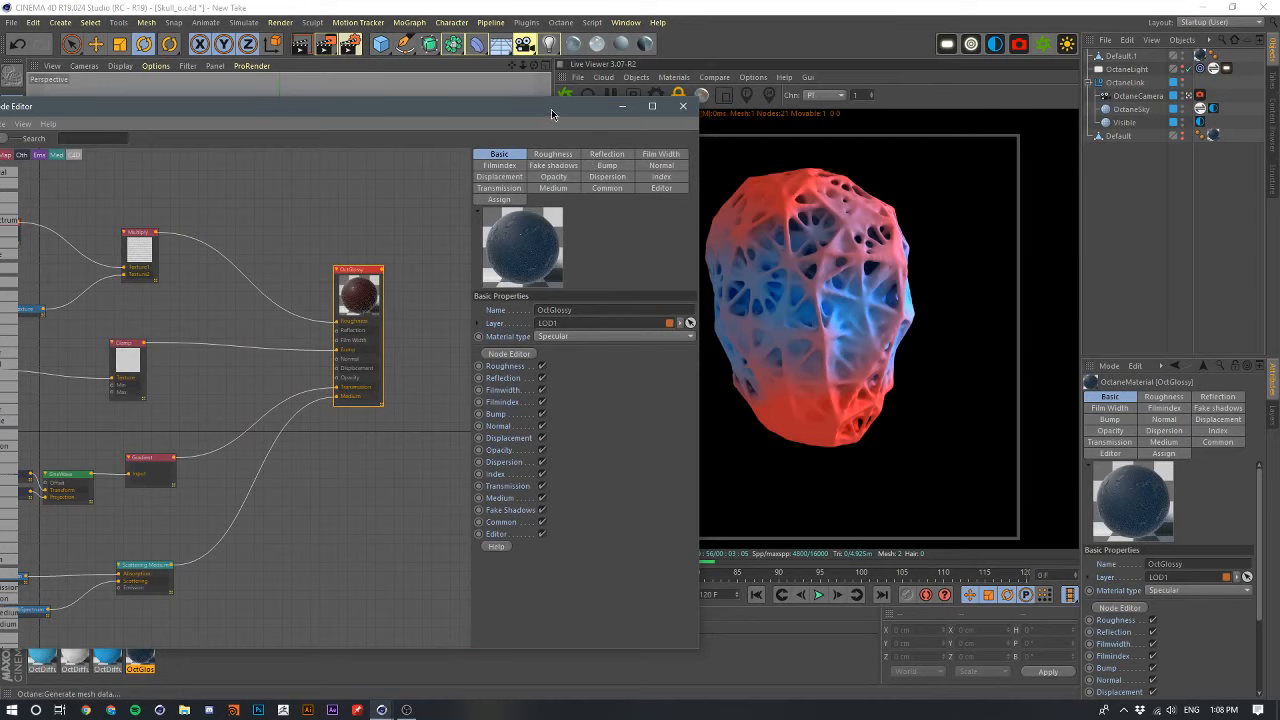
pyautogui.moveTo(551, 109); pyautogui.dragTo(454, 97)
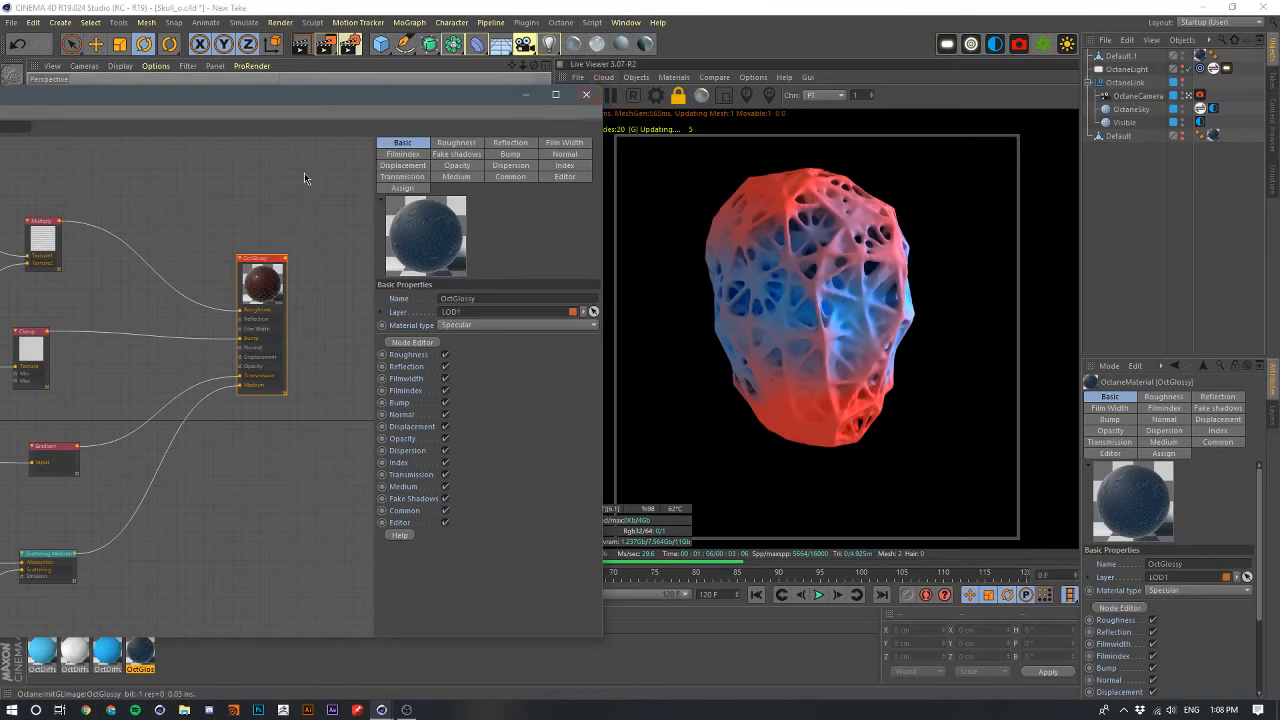
# - Review the Gradient, Scattering Medium and OctGlossy nodes against the live render, and close the node editor
pyautogui.moveTo(277, 200); pyautogui.dragTo(480, 172, button='middle')
pyautogui.click(262, 420)
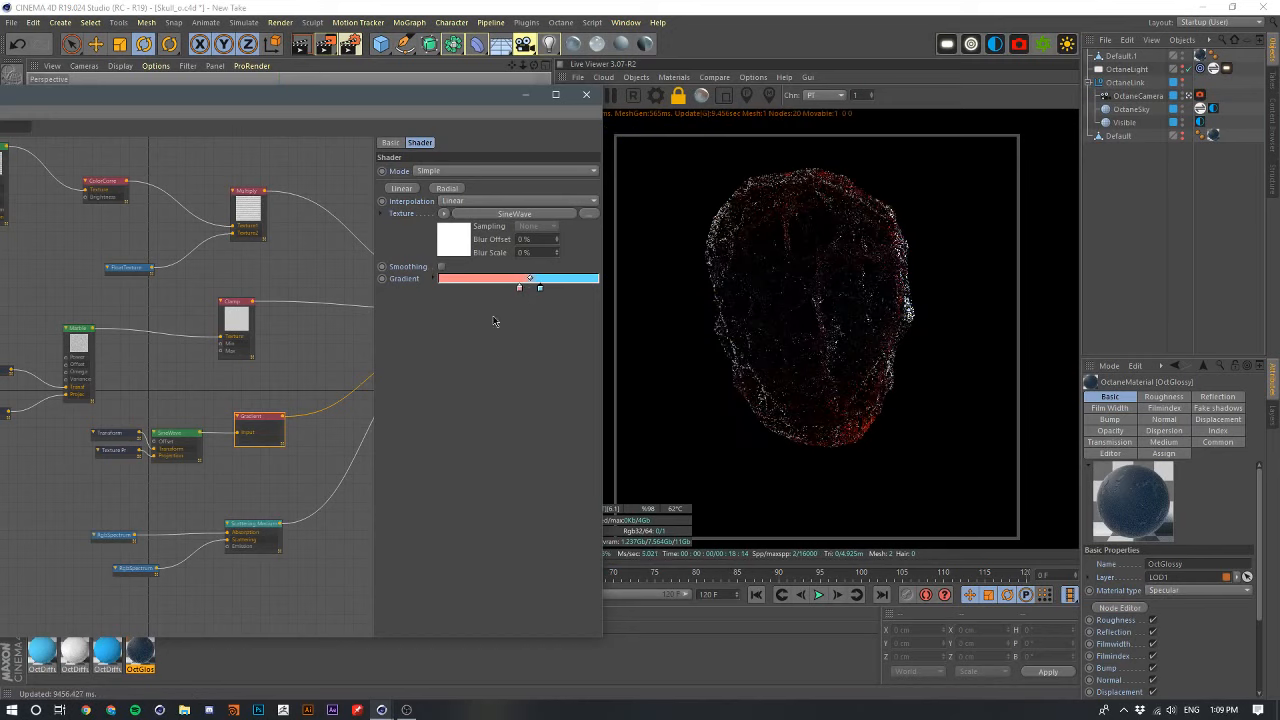
pyautogui.moveTo(269, 441); pyautogui.dragTo(226, 422, button='middle')
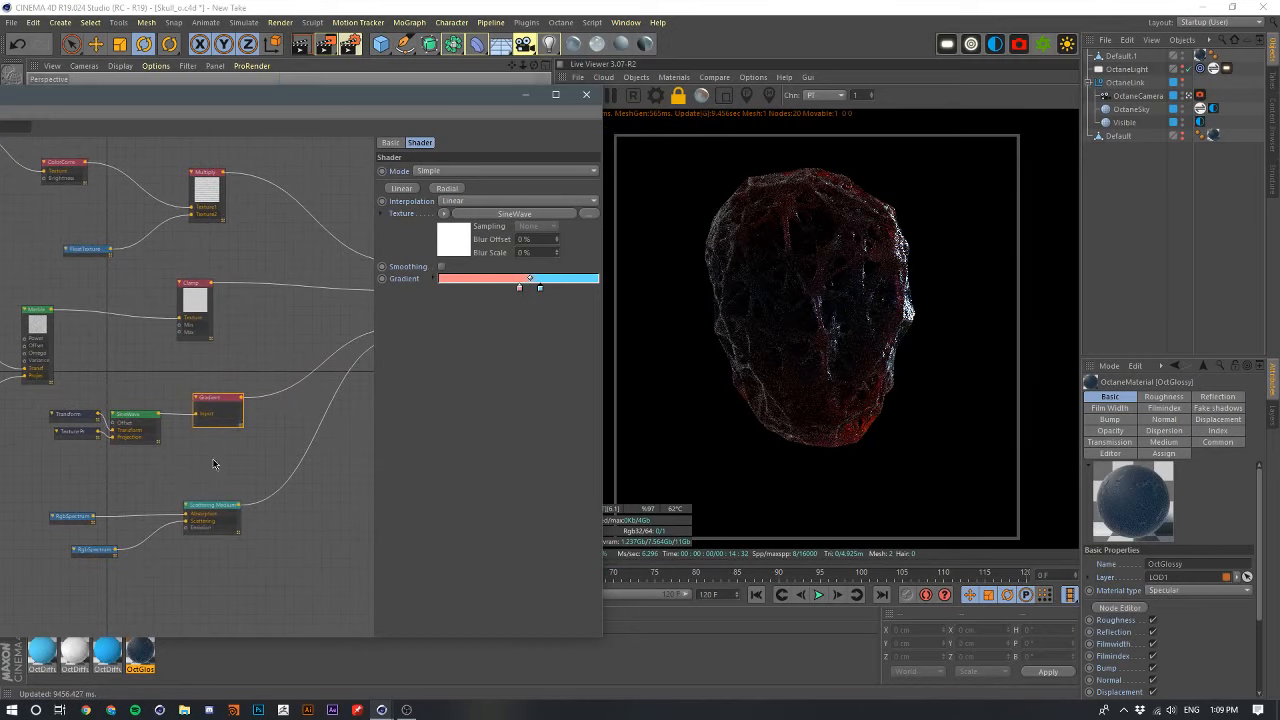
pyautogui.click(210, 508)
pyautogui.click(458, 246)
pyautogui.moveTo(270, 327); pyautogui.dragTo(145, 415, button='middle')
pyautogui.moveTo(204, 375); pyautogui.dragTo(353, 310, button='middle')
pyautogui.click(250, 452)
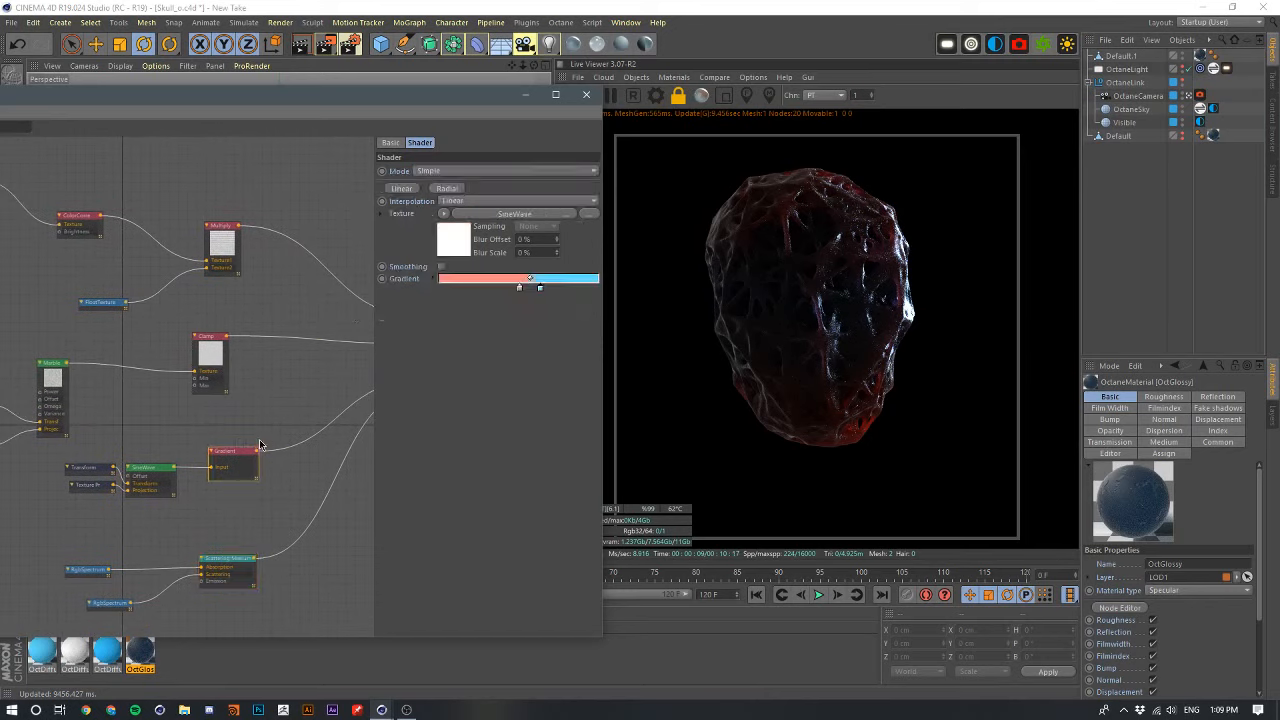
pyautogui.moveTo(260, 447); pyautogui.dragTo(184, 424, button='middle')
pyautogui.click(309, 344)
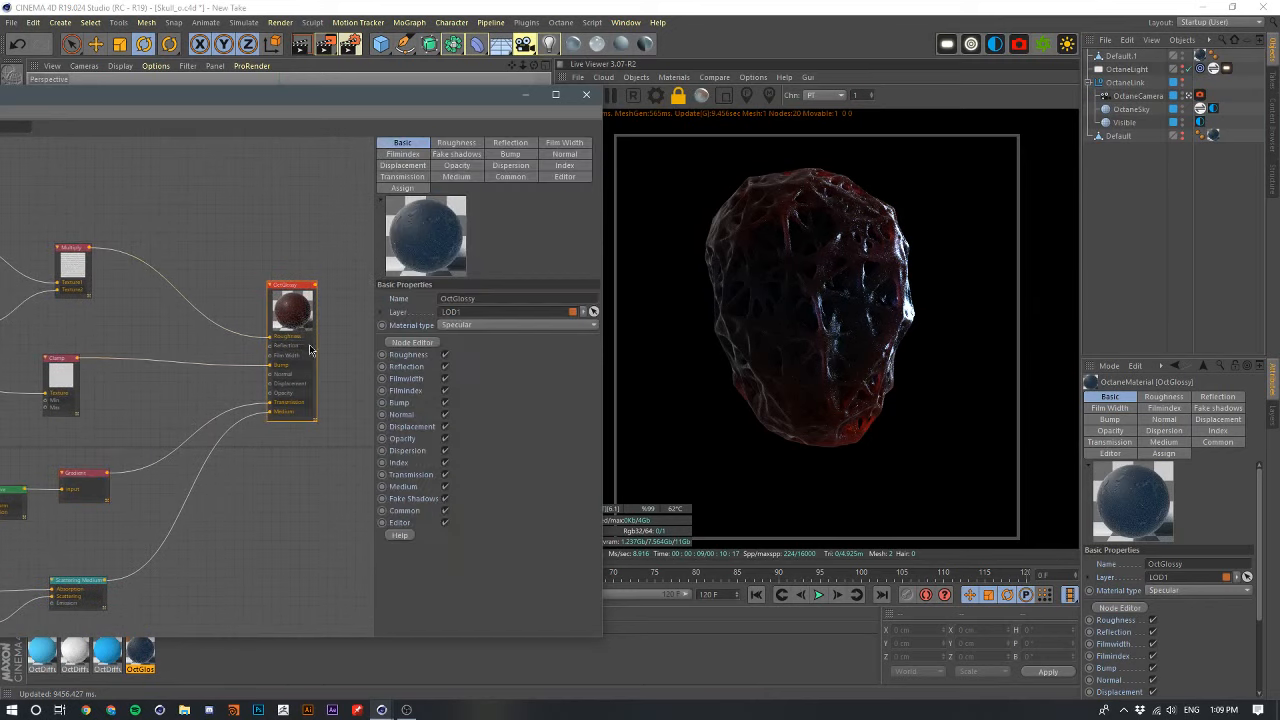
pyautogui.click(586, 95)
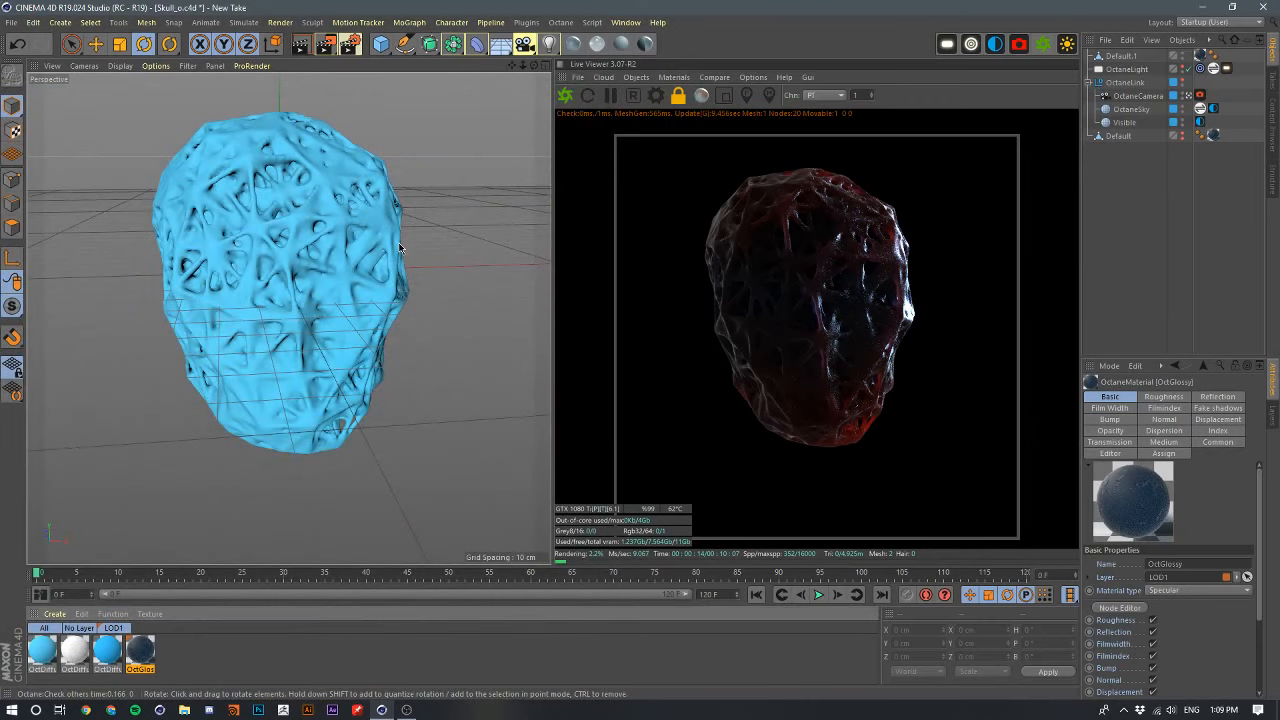
# - Leave the OctaneCamera view and orbit the perspective view until the area light's surface faces the live render
pyautogui.click(1188, 96)
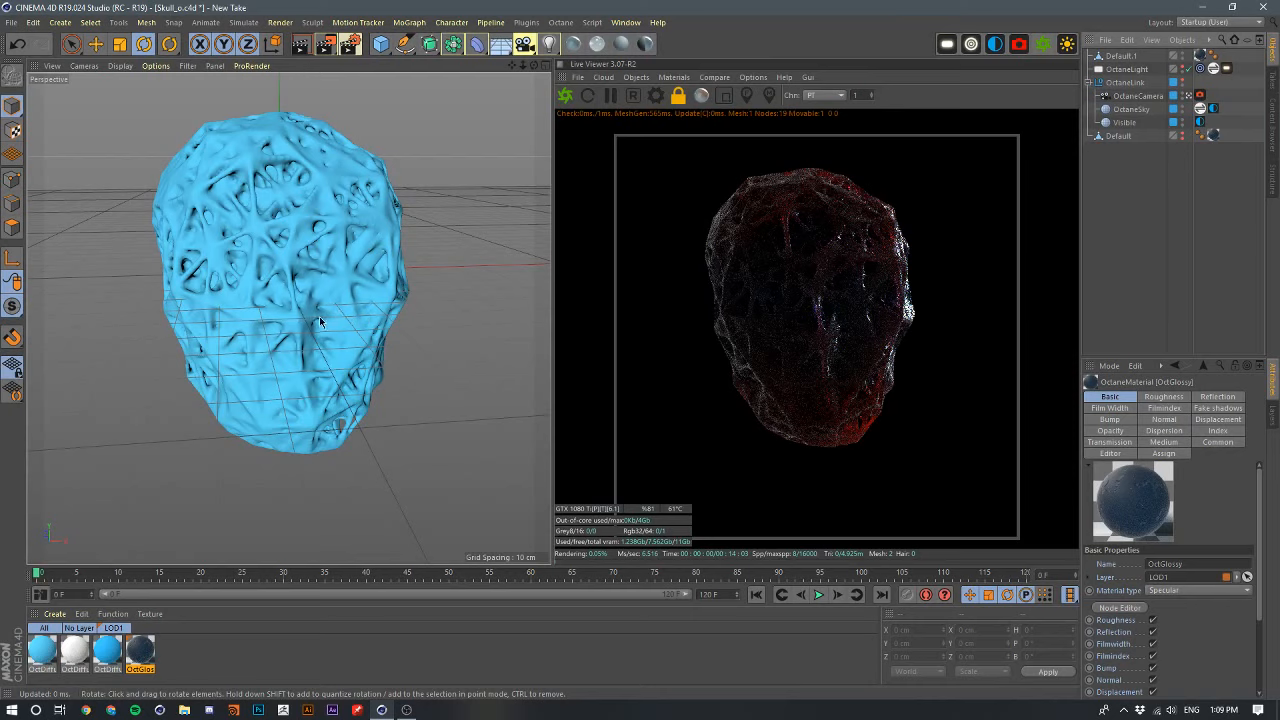
pyautogui.keyDown('alt'); pyautogui.moveTo(261, 330); pyautogui.dragTo(443, 313); pyautogui.keyUp('alt')
pyautogui.keyDown('alt'); pyautogui.moveTo(443, 313); pyautogui.dragTo(320, 385, button='middle'); pyautogui.keyUp('alt')
pyautogui.keyDown('alt'); pyautogui.moveTo(322, 313); pyautogui.dragTo(360, 300, button='right'); pyautogui.keyUp('alt')
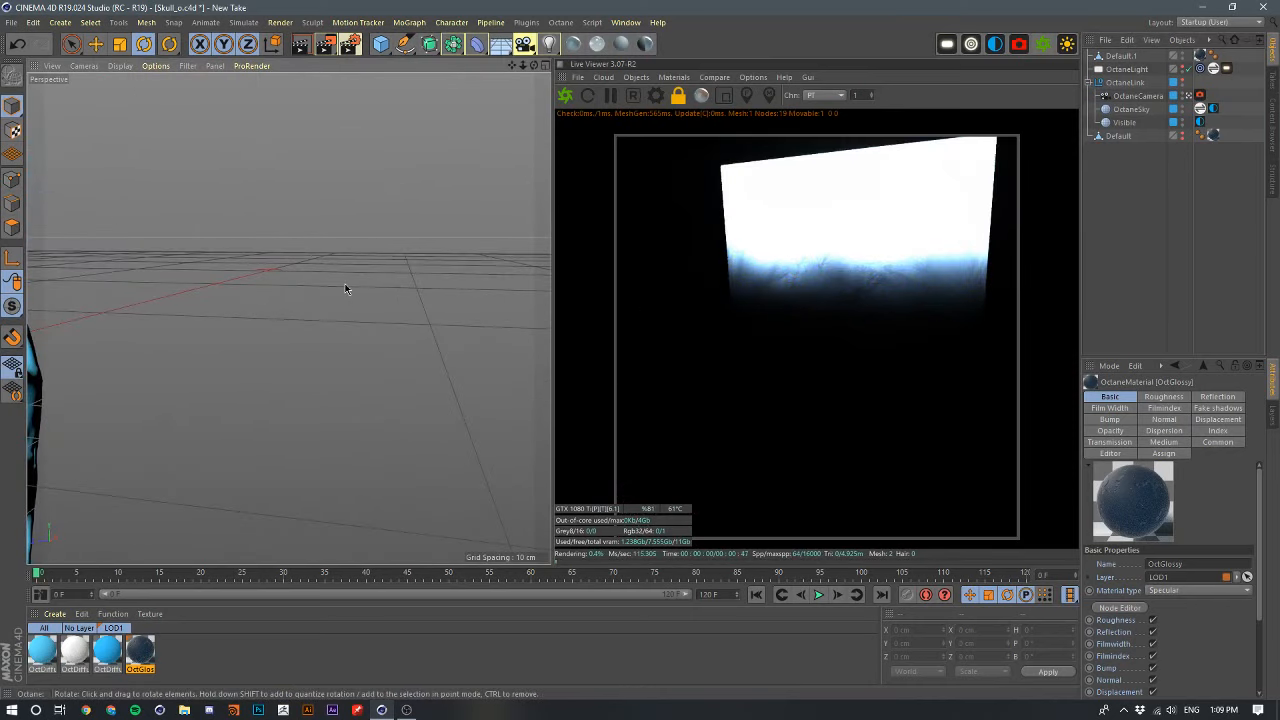
pyautogui.keyDown('alt'); pyautogui.moveTo(345, 285); pyautogui.dragTo(292, 361, button='middle'); pyautogui.keyUp('alt')
pyautogui.keyDown('alt'); pyautogui.moveTo(292, 361); pyautogui.dragTo(263, 331); pyautogui.keyUp('alt')
pyautogui.keyDown('alt'); pyautogui.moveTo(261, 327); pyautogui.dragTo(283, 317, button='right'); pyautogui.keyUp('alt')
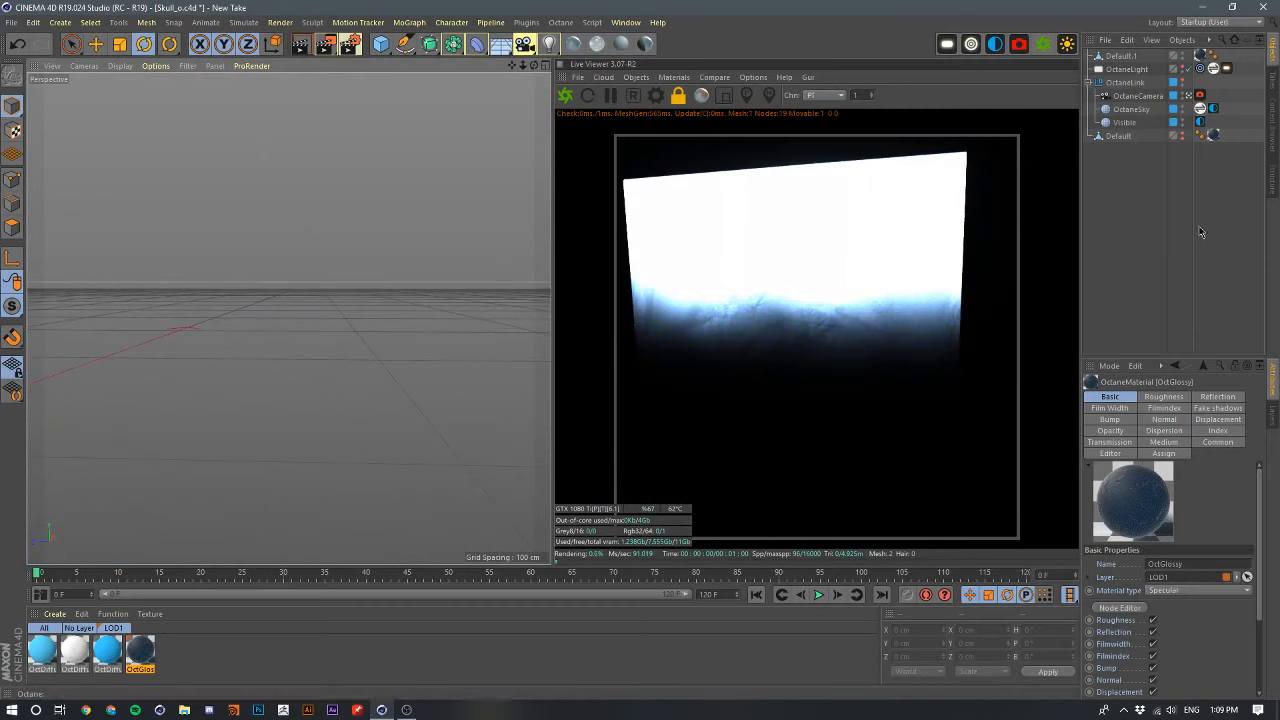
# - Apply the SoftBox Gradient map from the Area Light Maps pack to the OctaneLight through its HDRI Link, and close the browser
pyautogui.click(1213, 68)
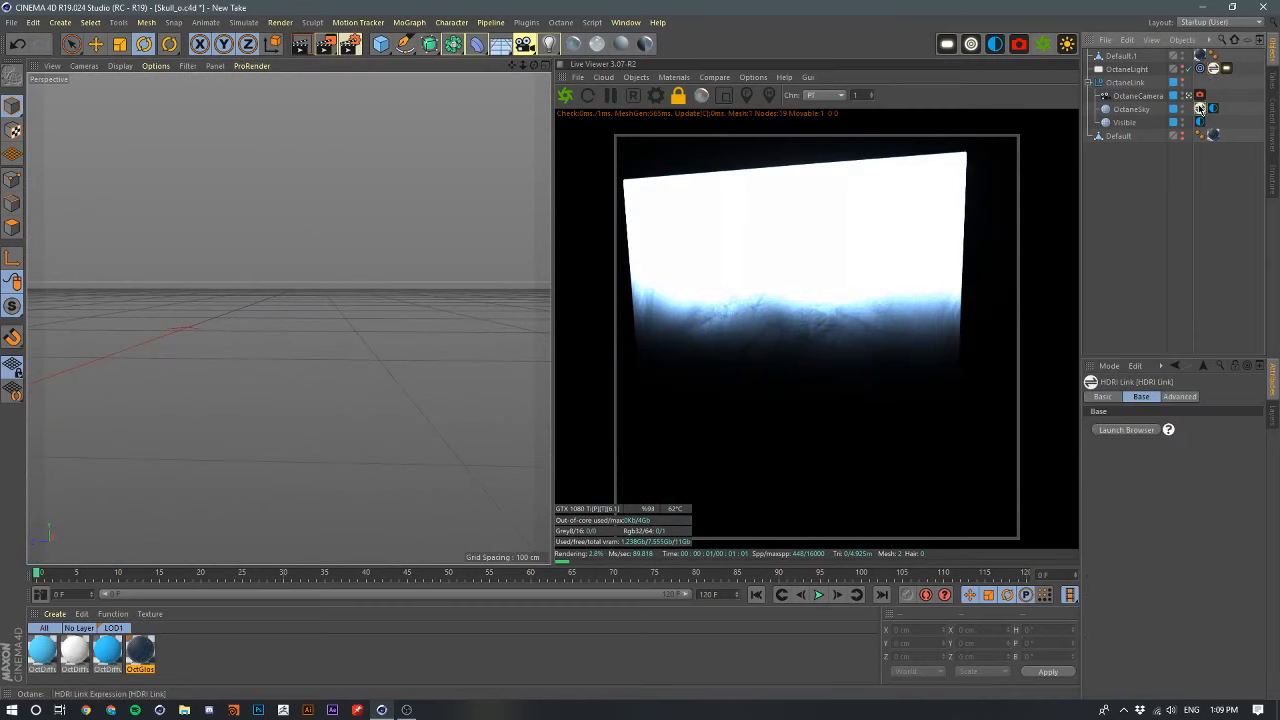
pyautogui.doubleClick(1214, 69)
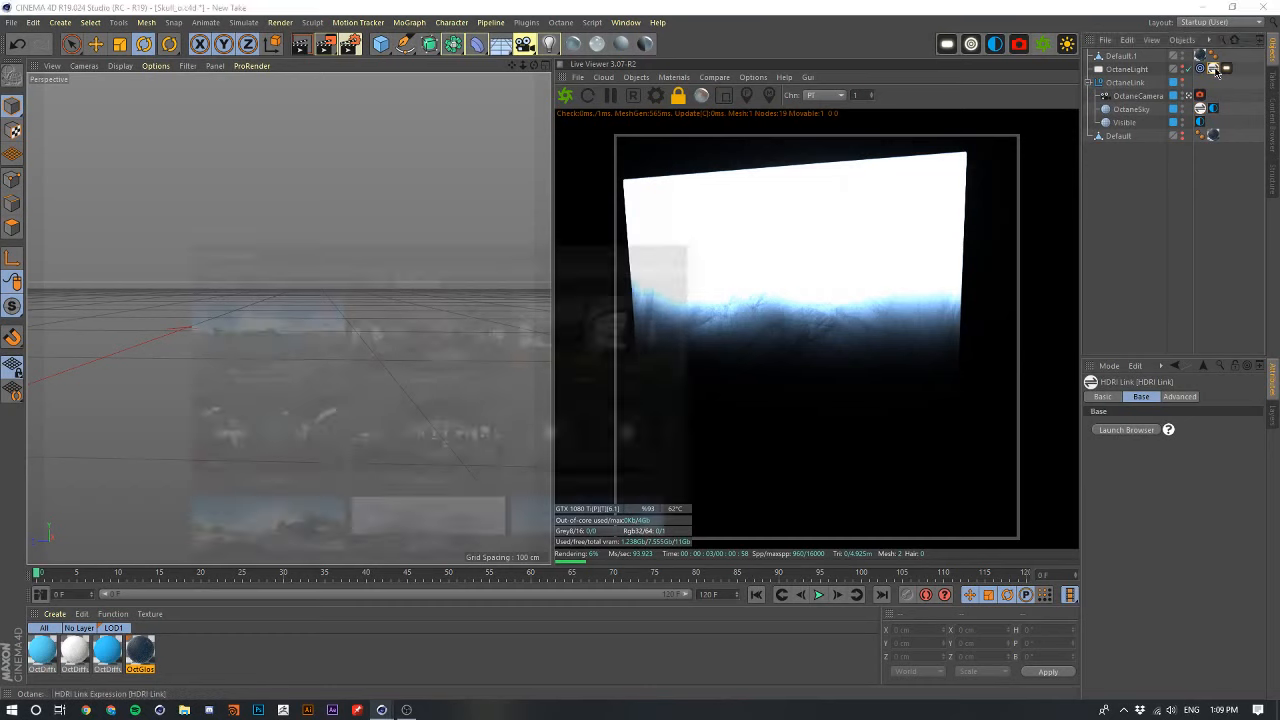
pyautogui.click(304, 280)
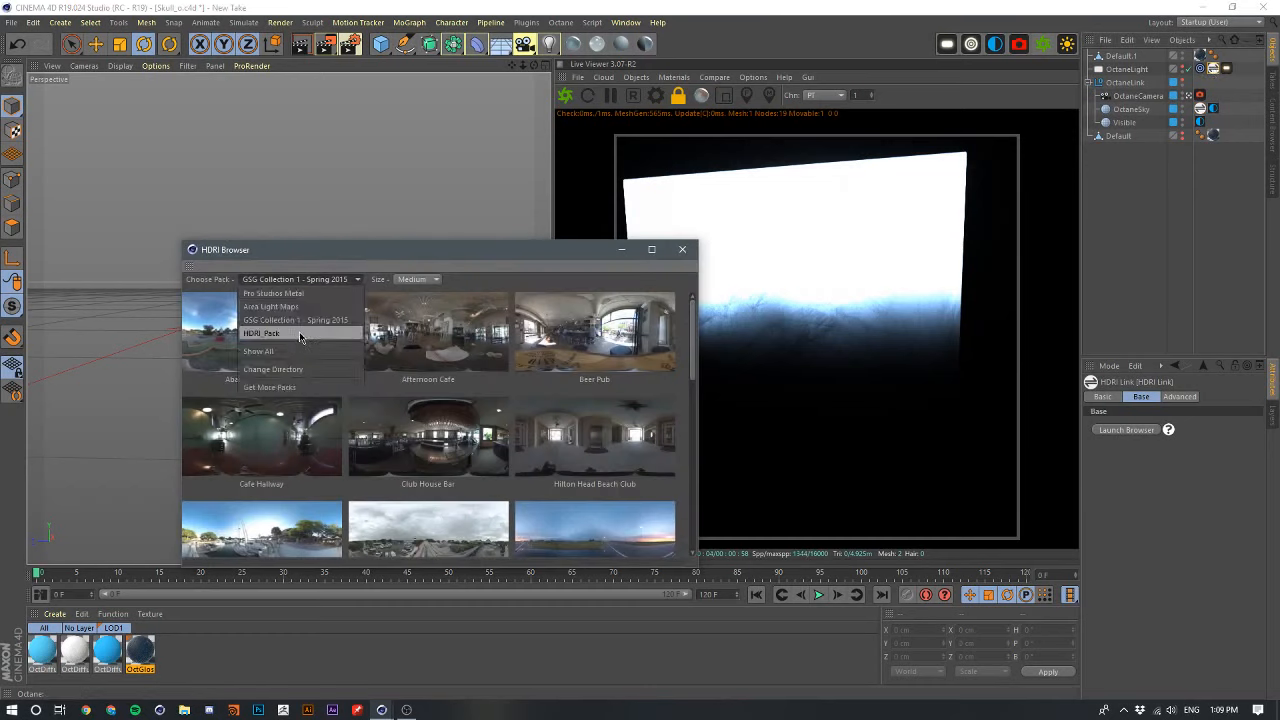
pyautogui.click(294, 308)
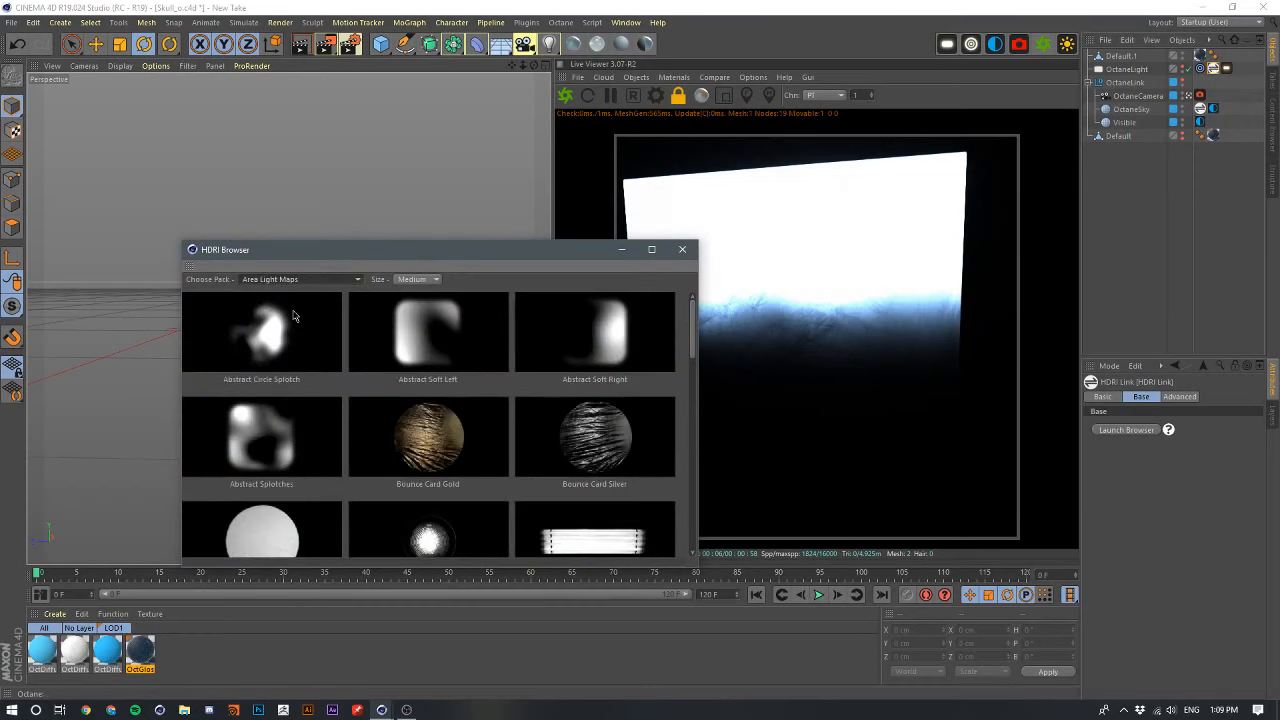
pyautogui.scroll(-15, 327, 347)
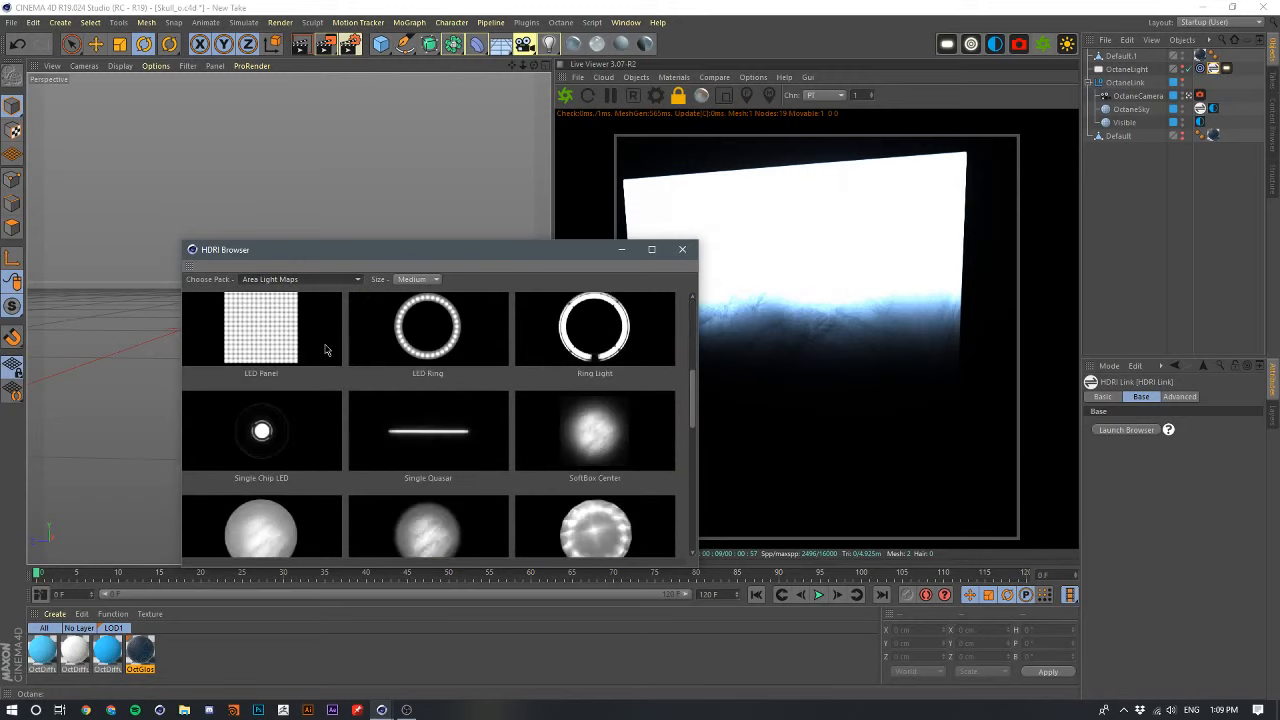
pyautogui.scroll(5, 322, 360)
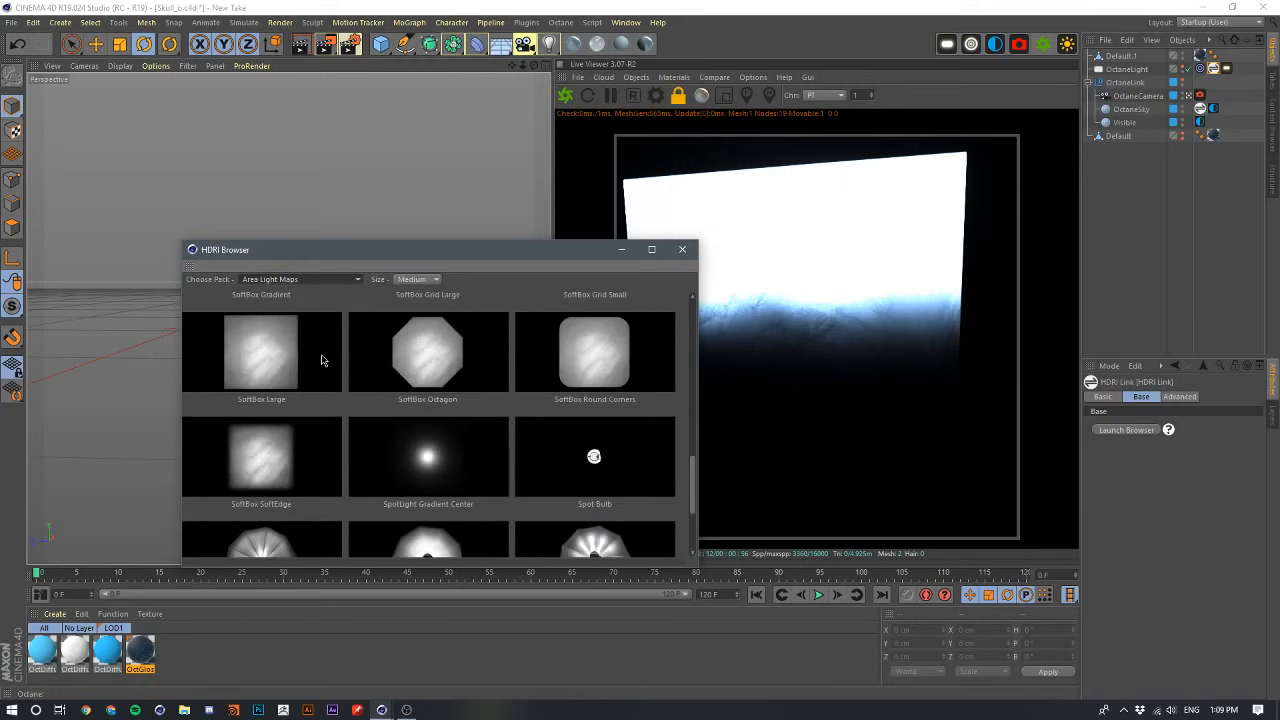
pyautogui.scroll(1, 272, 360)
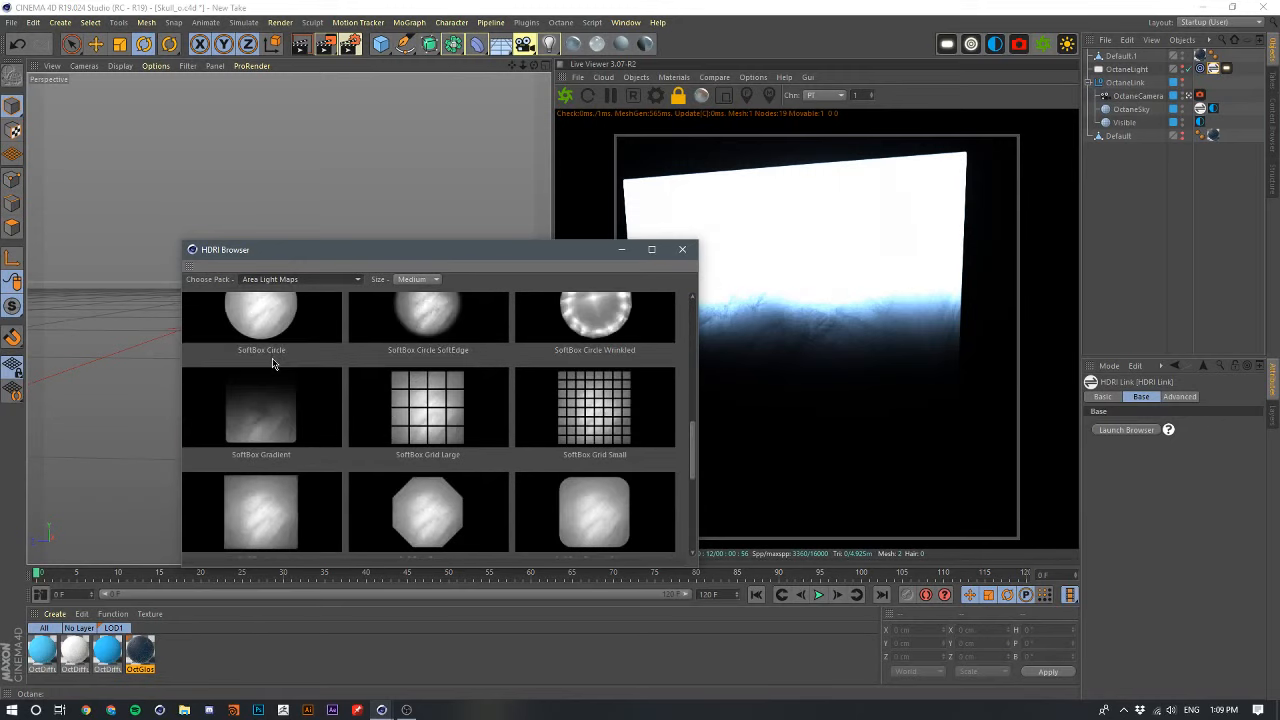
pyautogui.scroll(8, 257, 418)
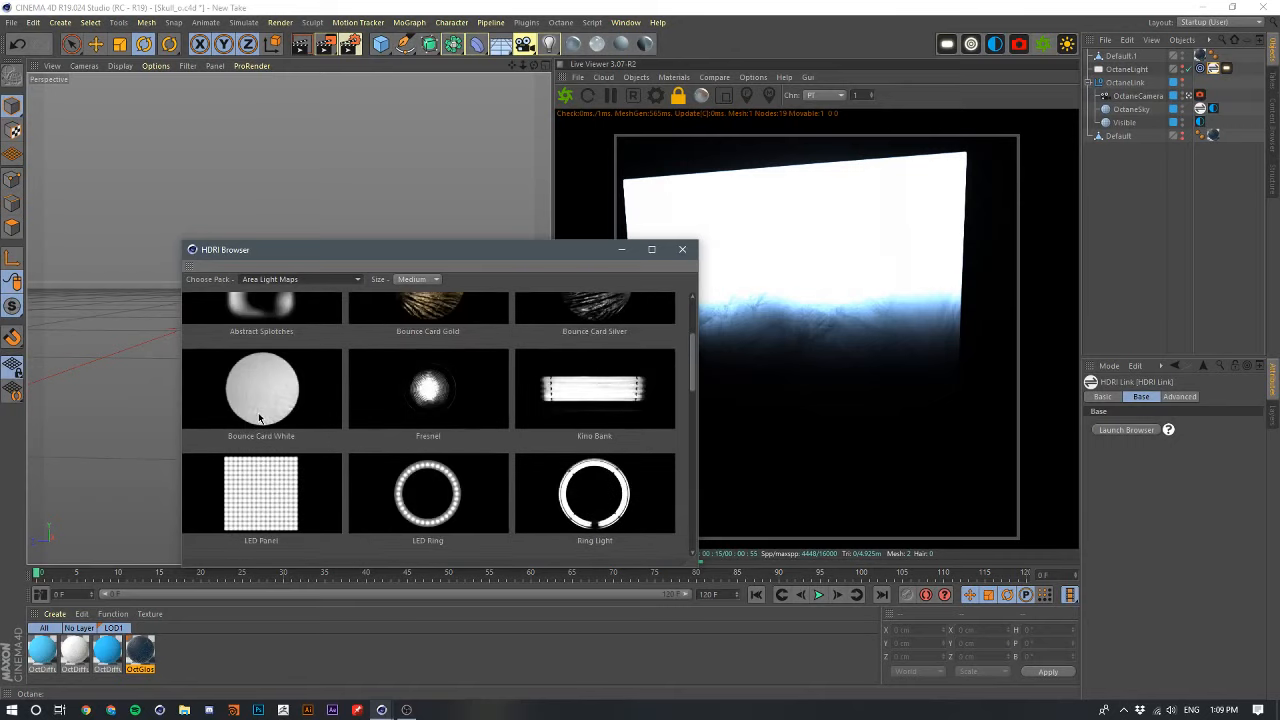
pyautogui.scroll(-8, 258, 418)
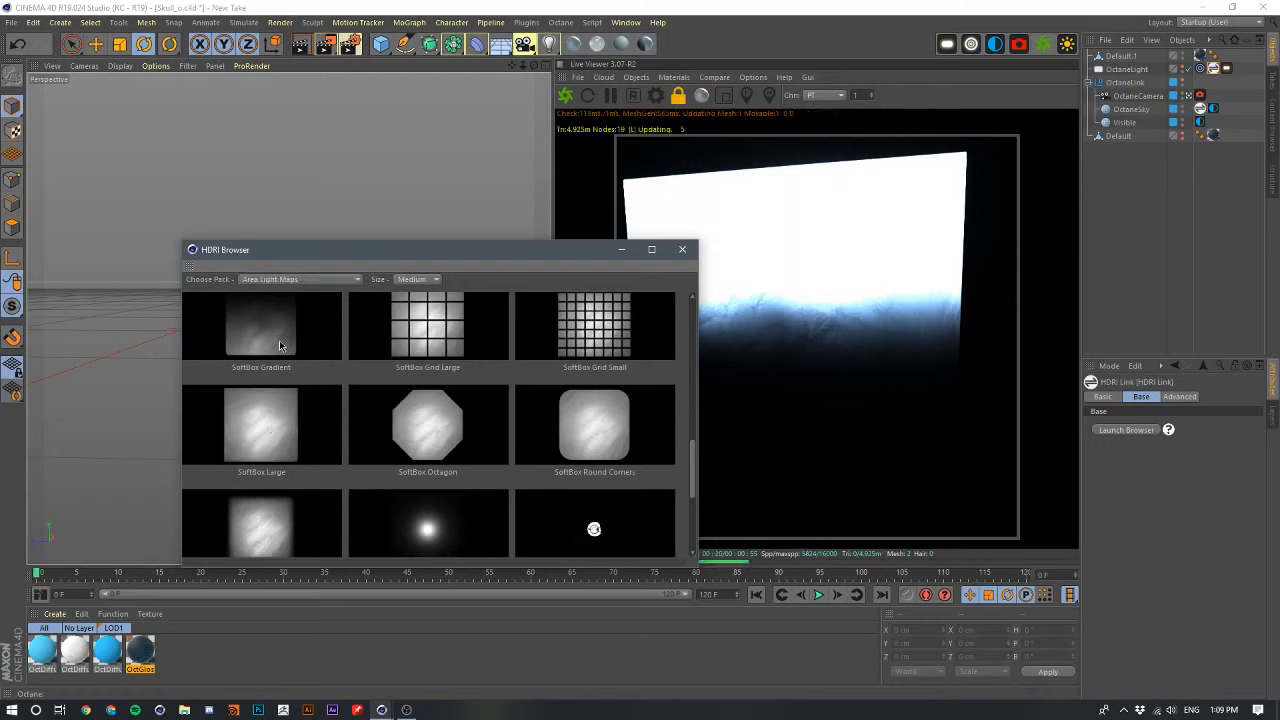
pyautogui.click(688, 253)
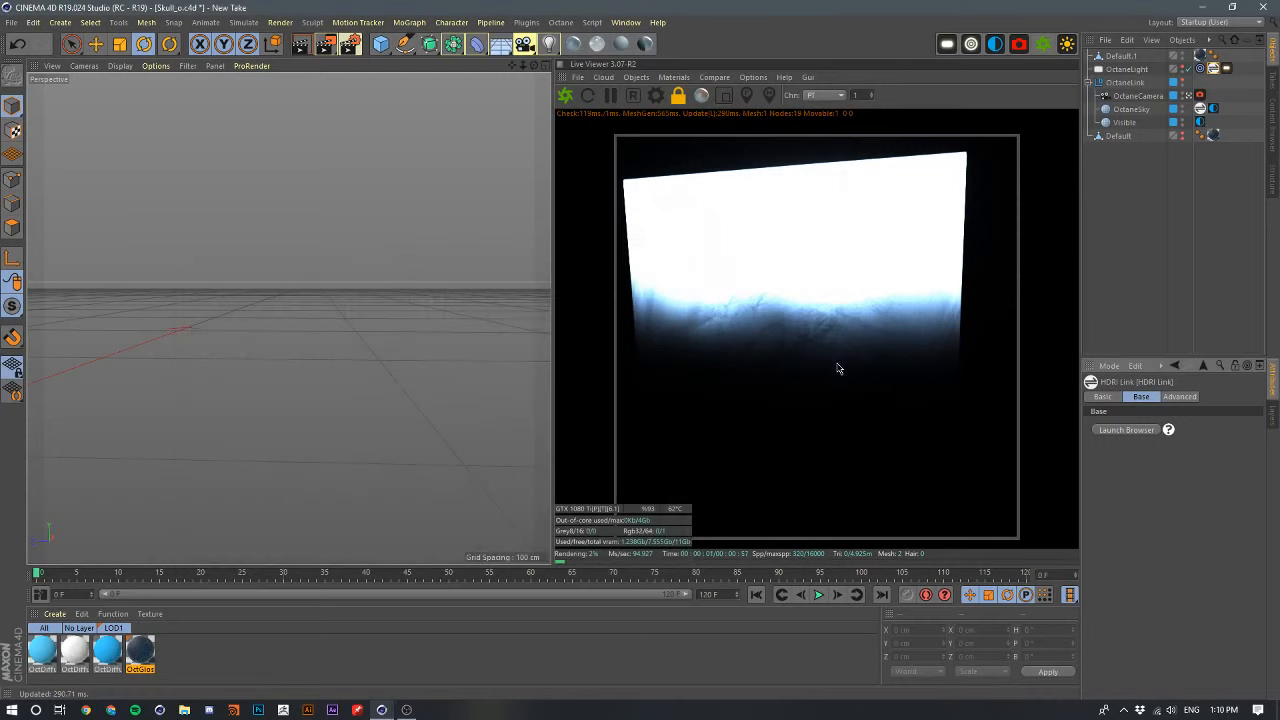
# - Lower the OctaneLight's blackbody Temperature to about 5058 in its Octane LightTag
pyautogui.click(1213, 68)
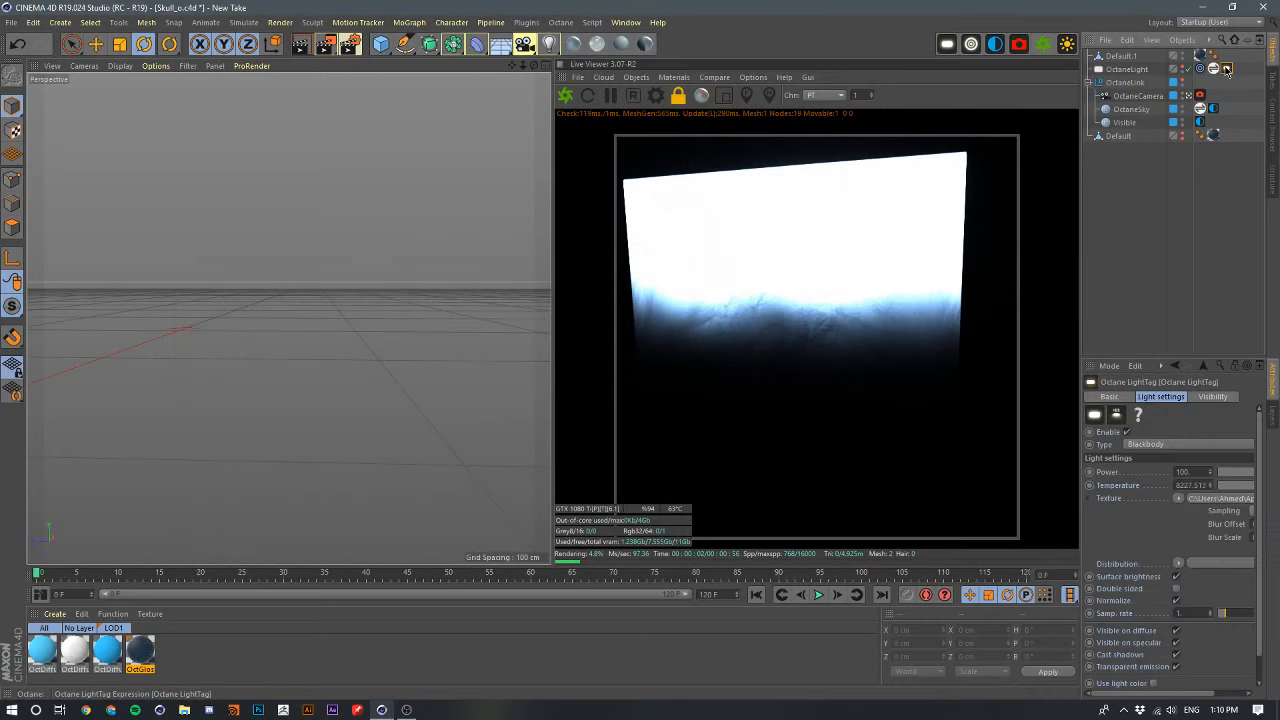
pyautogui.moveTo(1110, 523); pyautogui.dragTo(1086, 554)
pyautogui.click(1226, 487)
pyautogui.moveTo(1222, 486); pyautogui.dragTo(1206, 487)
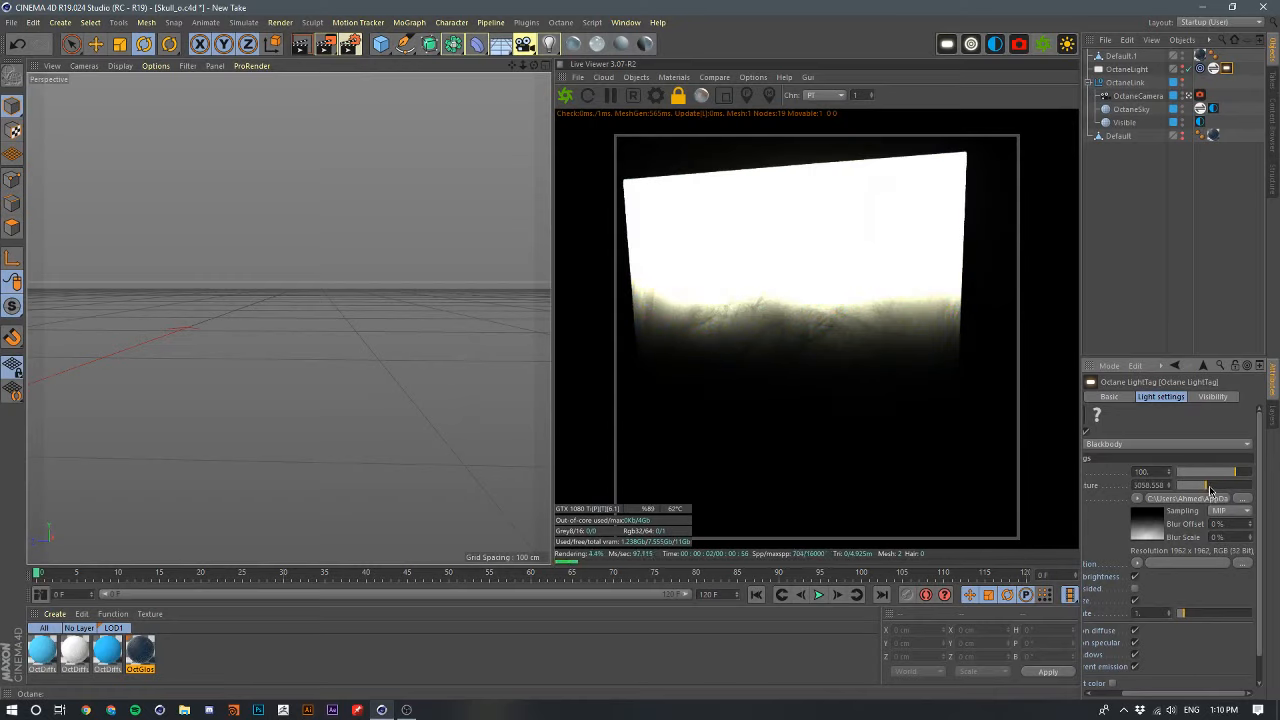
# - Raise the OctaneLight's blackbody Temperature to about 8270, and orbit the perspective view until the skull and area light both show
pyautogui.click(1220, 489)
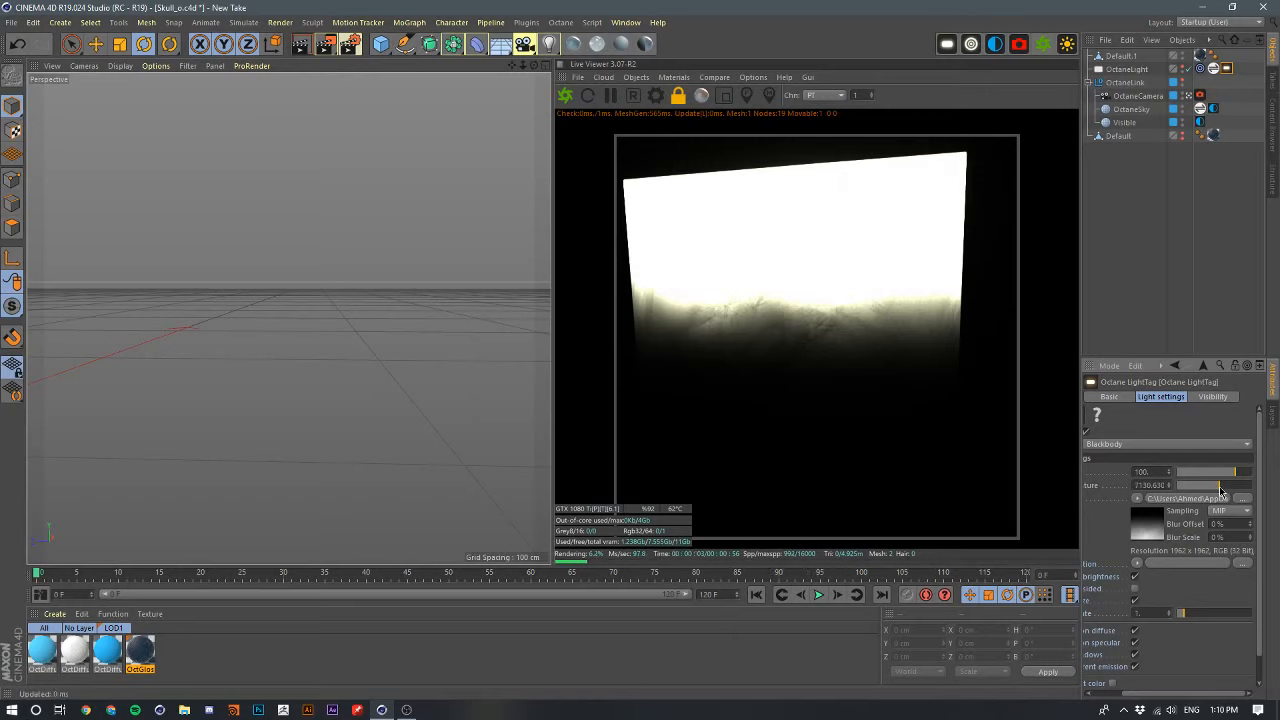
pyautogui.moveTo(1221, 489); pyautogui.dragTo(1227, 489)
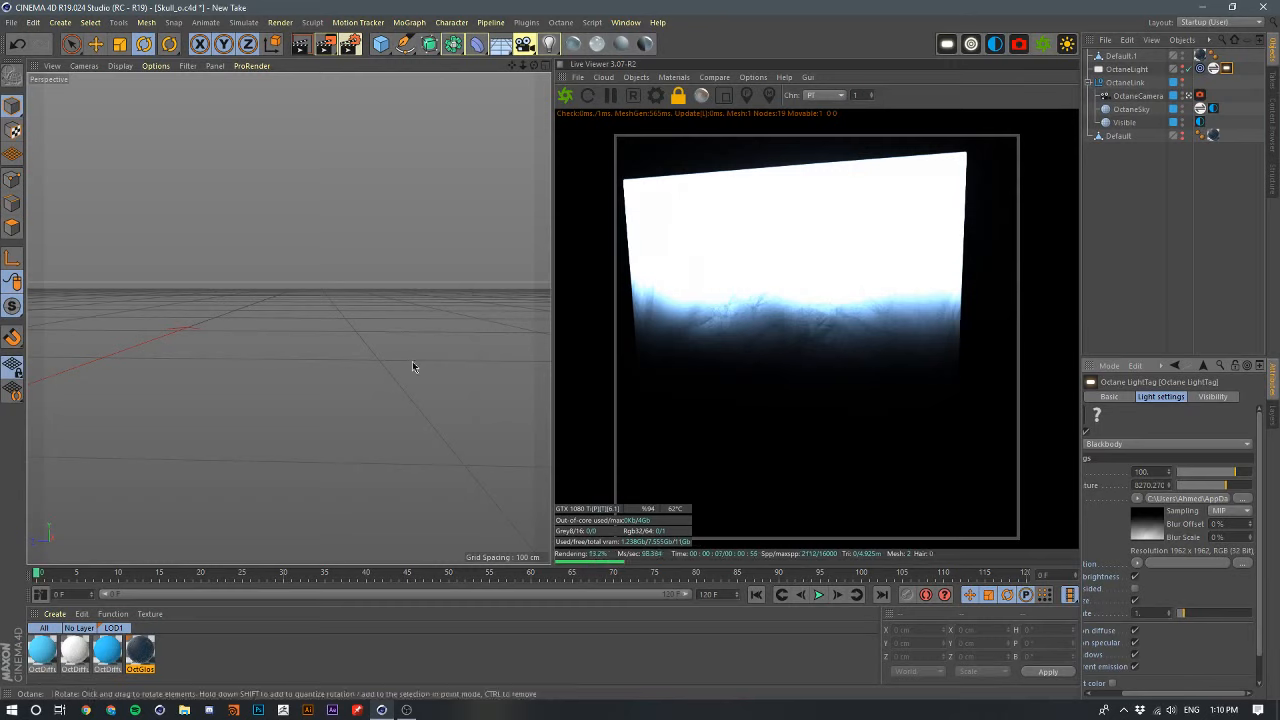
pyautogui.keyDown('alt'); pyautogui.moveTo(267, 426); pyautogui.dragTo(178, 446); pyautogui.keyUp('alt')
pyautogui.click(466, 360)
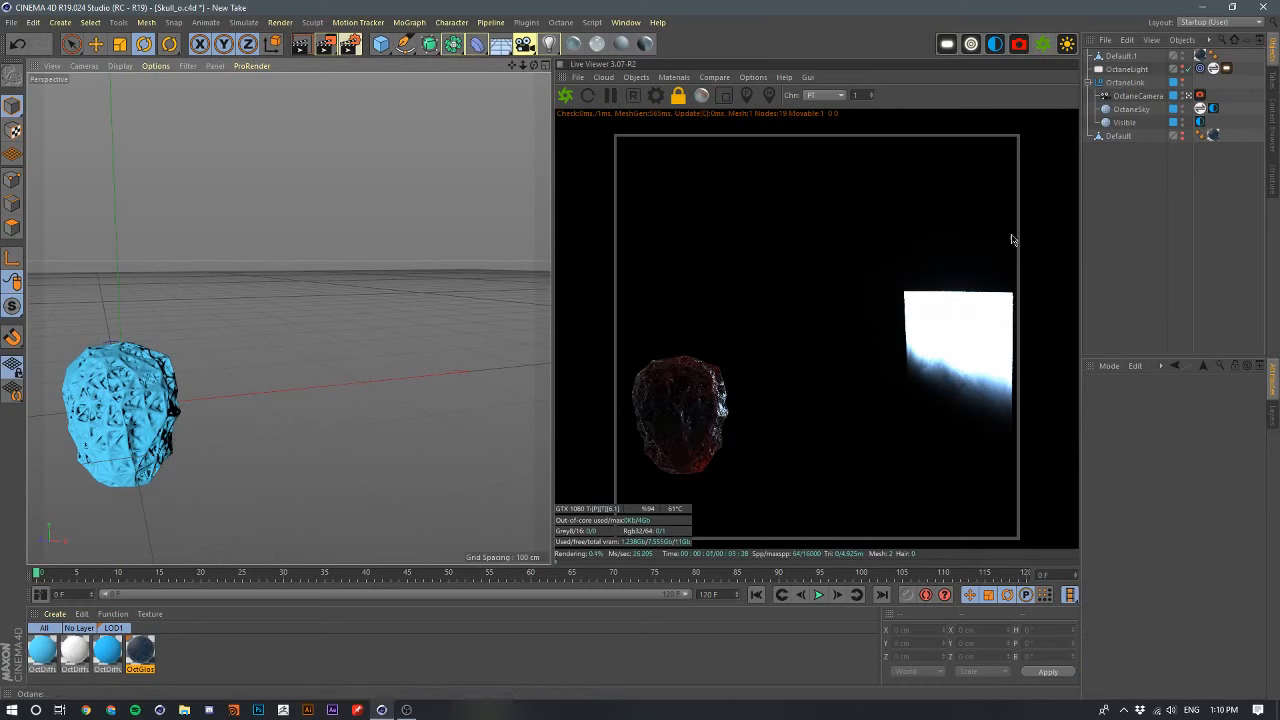
# - Switch the OctaneLight off and back on, and frame the skull closely in the perspective view to examine its lighting
pyautogui.click(1128, 69)
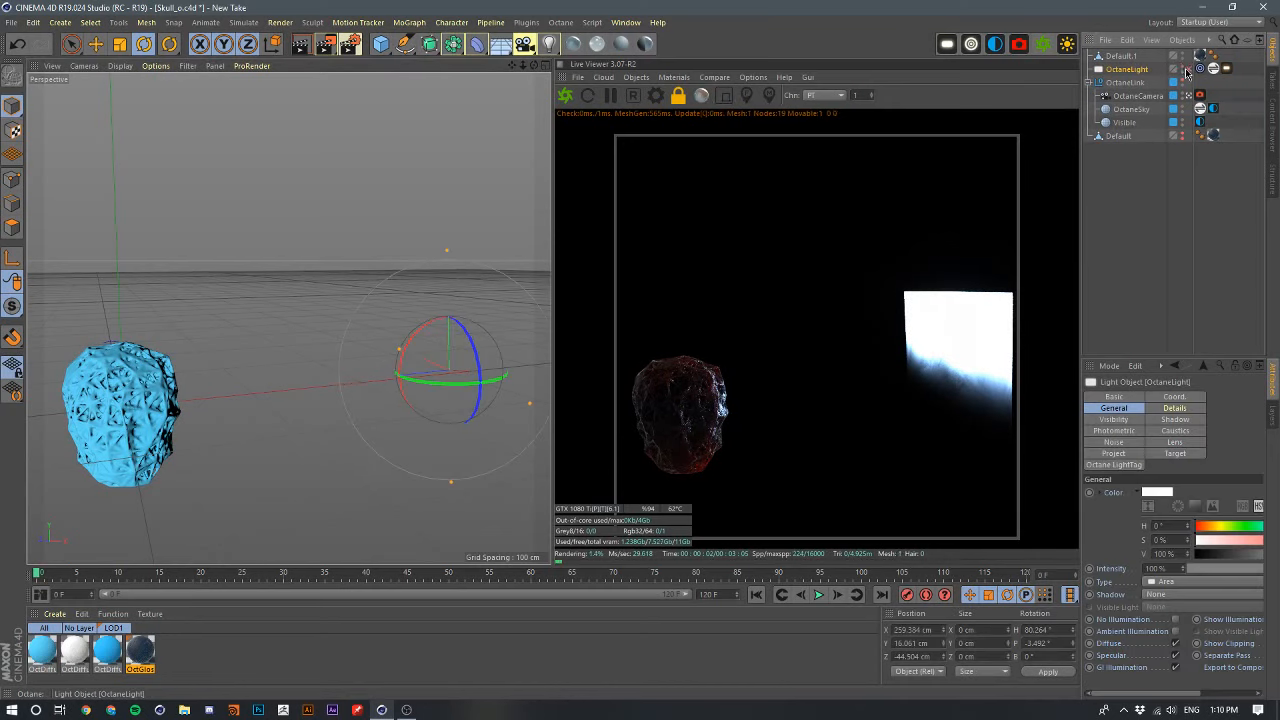
pyautogui.click(1187, 70)
pyautogui.click(1187, 70)
pyautogui.keyDown('alt'); pyautogui.moveTo(289, 318); pyautogui.dragTo(203, 409); pyautogui.keyUp('alt')
pyautogui.keyDown('alt'); pyautogui.moveTo(258, 382); pyautogui.dragTo(317, 381, button='right'); pyautogui.keyUp('alt')
pyautogui.keyDown('alt'); pyautogui.moveTo(318, 381); pyautogui.dragTo(249, 376); pyautogui.keyUp('alt')
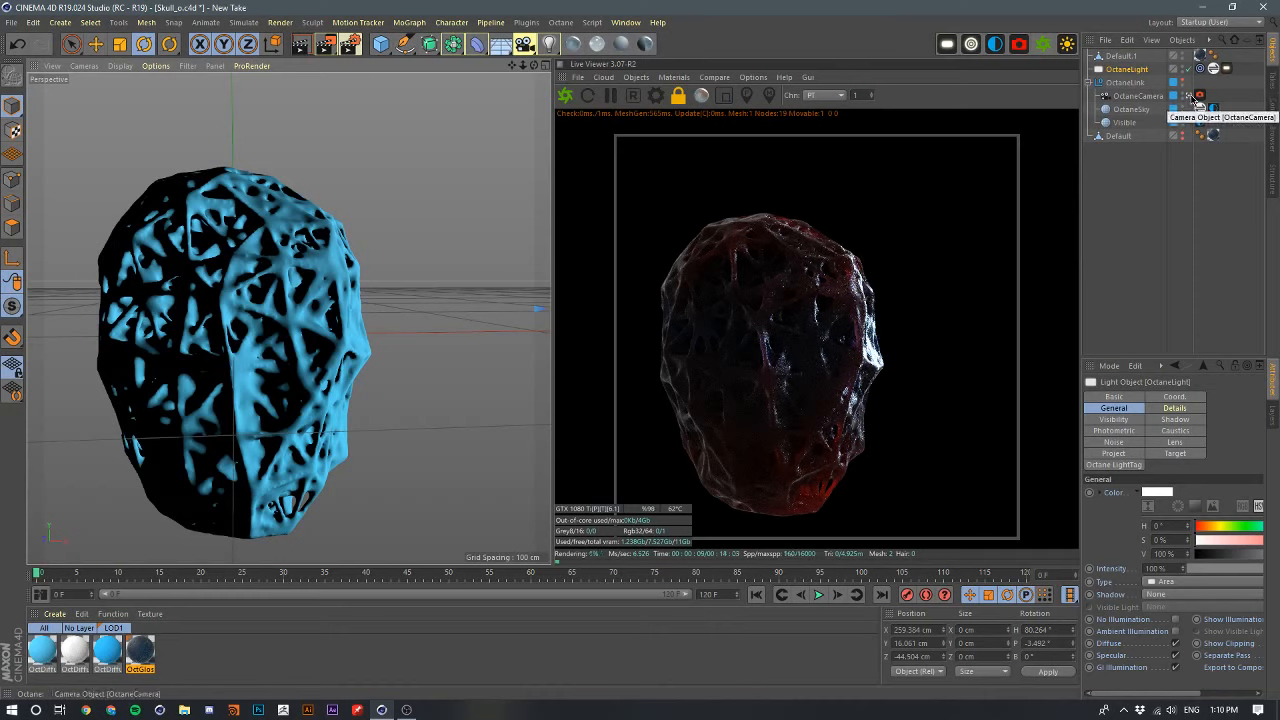
# - Review the gradient texture in the OctaneLight's Octane LightTag against the skull's live render from a slightly rotated view
pyautogui.click(1222, 68)
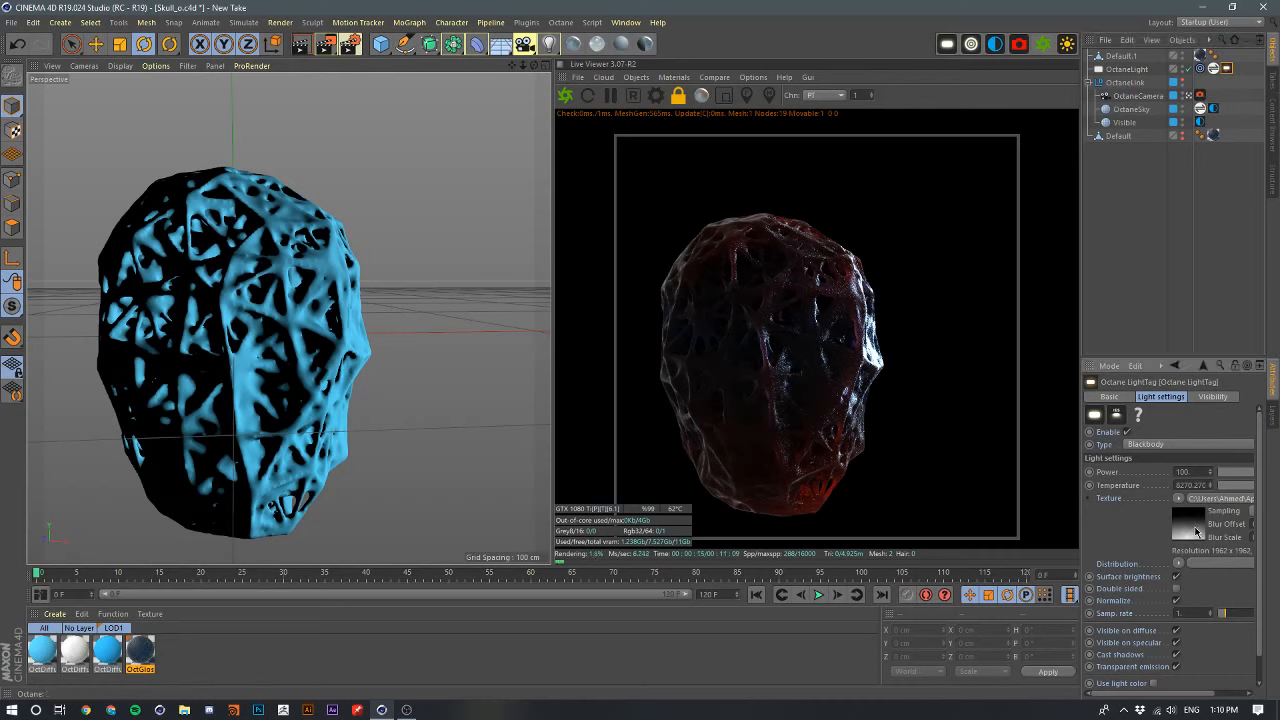
pyautogui.moveTo(1151, 528); pyautogui.dragTo(1166, 554)
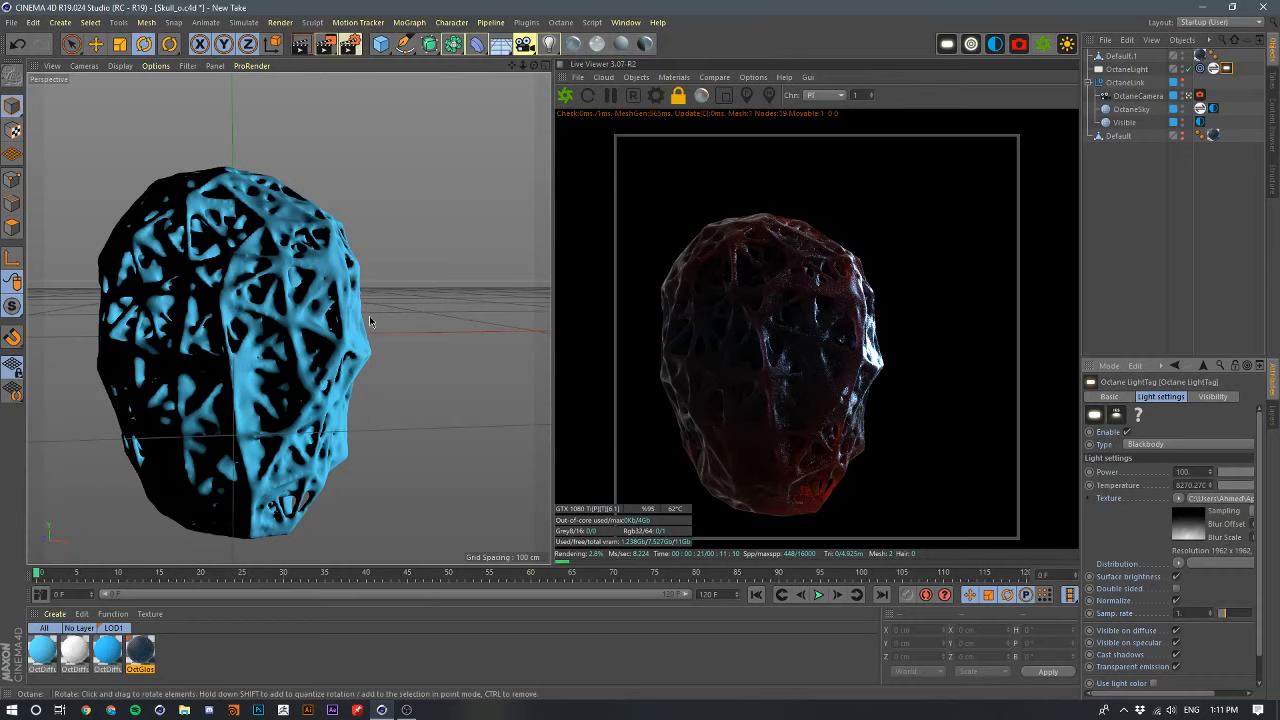
pyautogui.keyDown('alt'); pyautogui.moveTo(400, 351); pyautogui.dragTo(338, 358); pyautogui.keyUp('alt')
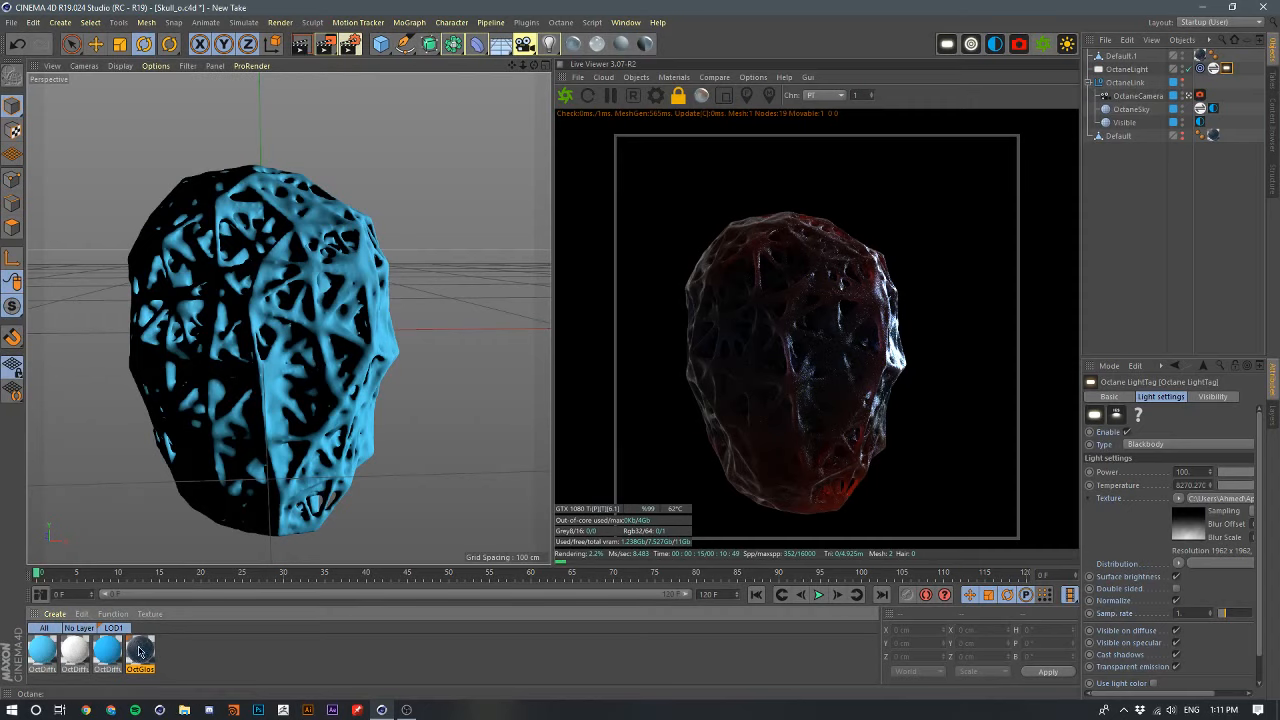
# - Clear the selection and minimize the Cinema 4D window to show the desktop
pyautogui.click(177, 666)
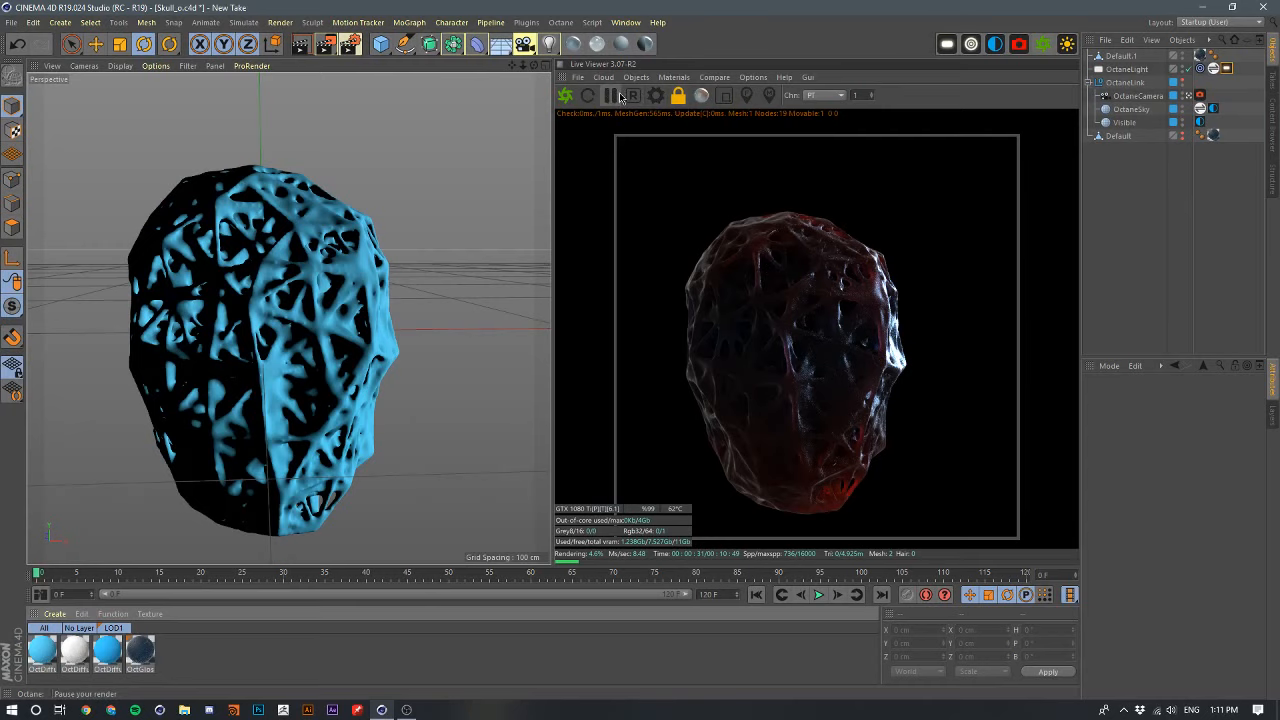
pyautogui.click(1201, 7)
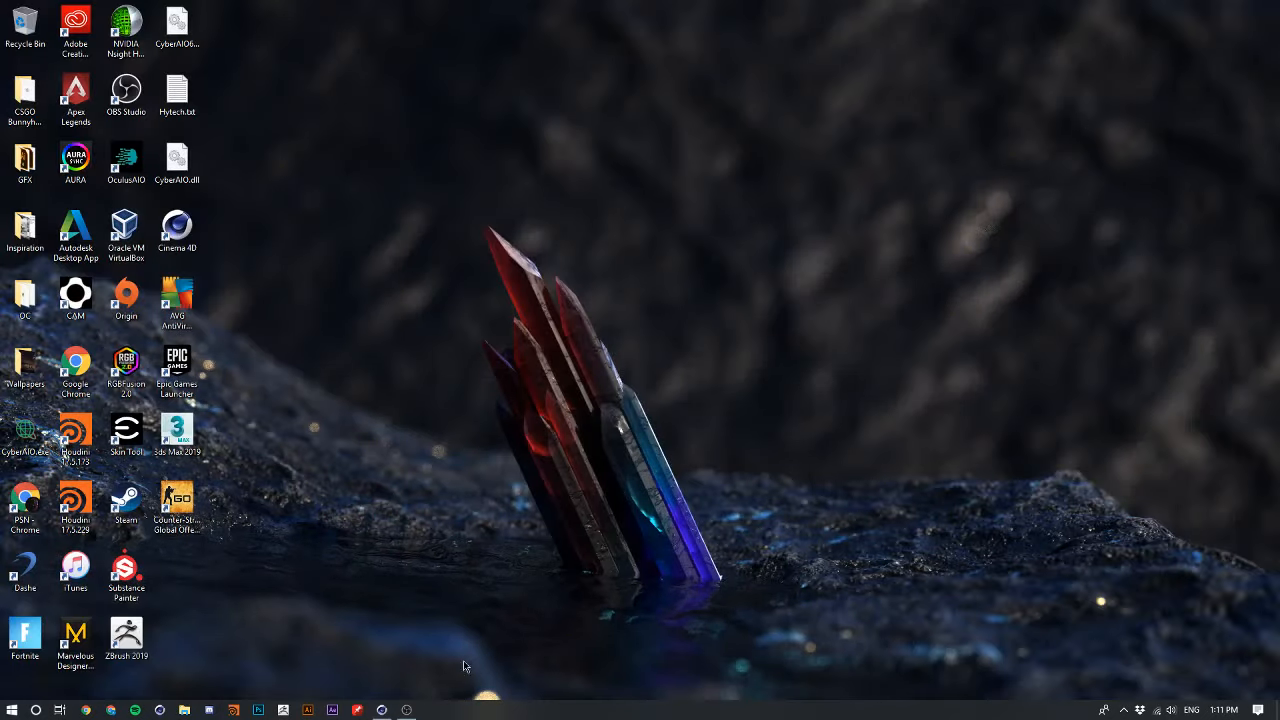